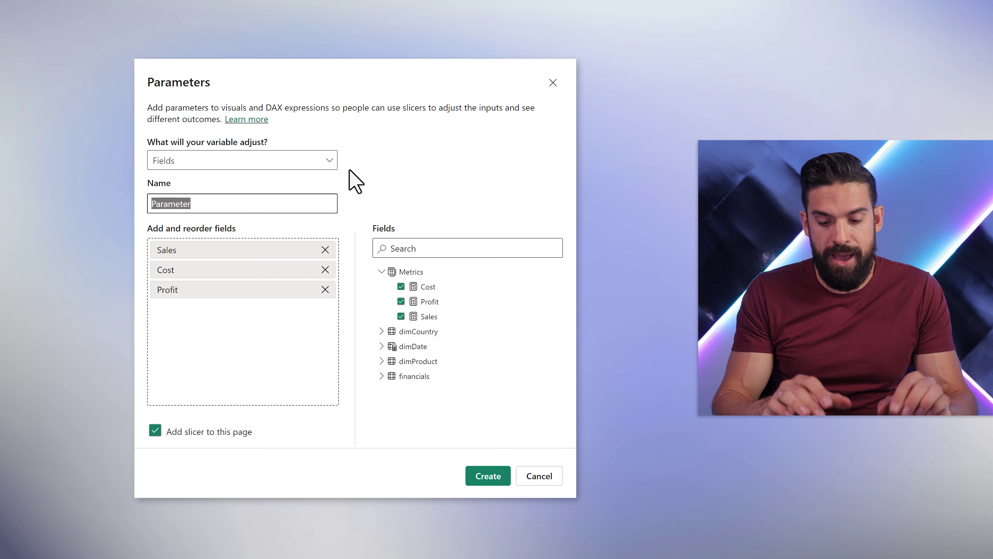
# - Name the fields parameter prmMetricSwitch and create it with a slicer on the page, placed above the column chart
pyautogui.write('prm')
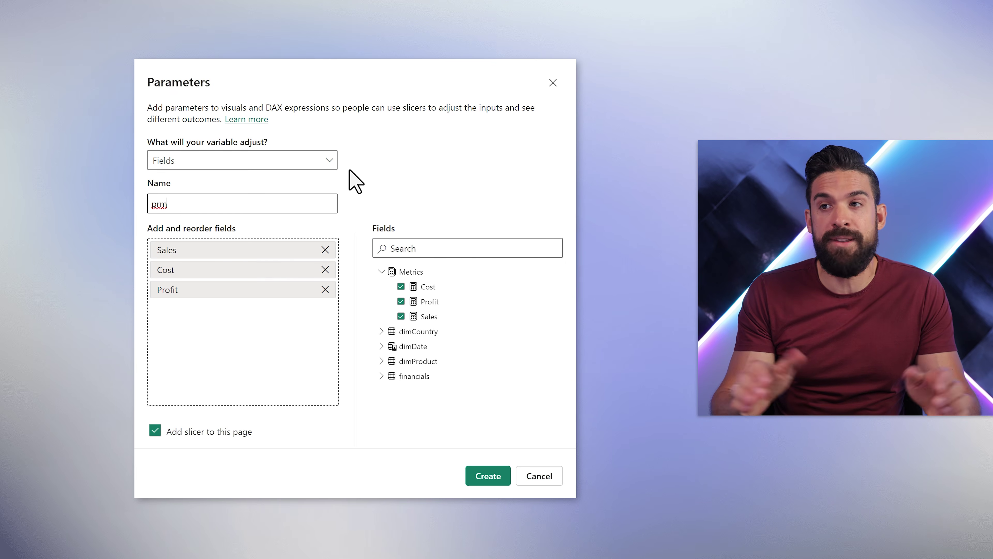
pyautogui.write('MetricSwitch')
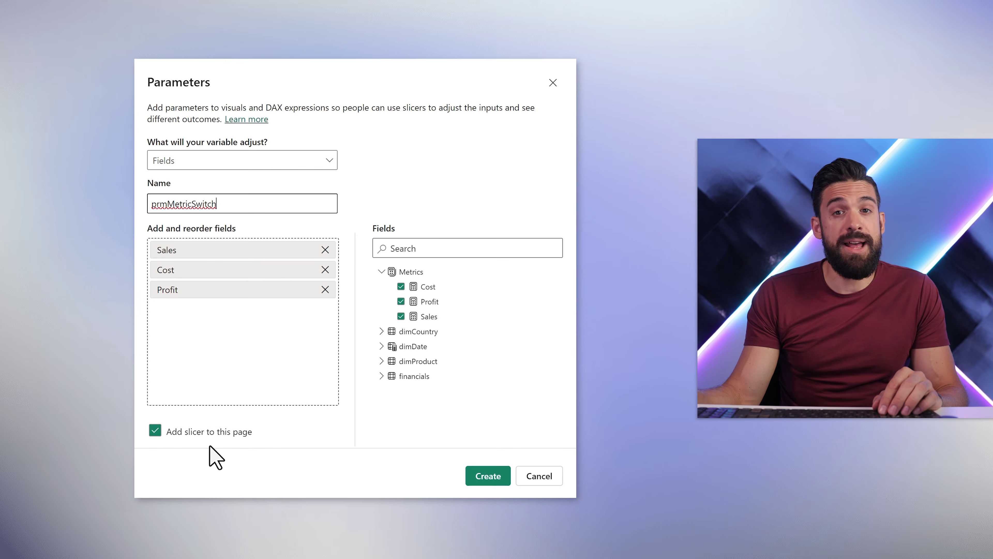
pyautogui.click(481, 477)
pyautogui.moveTo(295, 176); pyautogui.dragTo(295, 184)
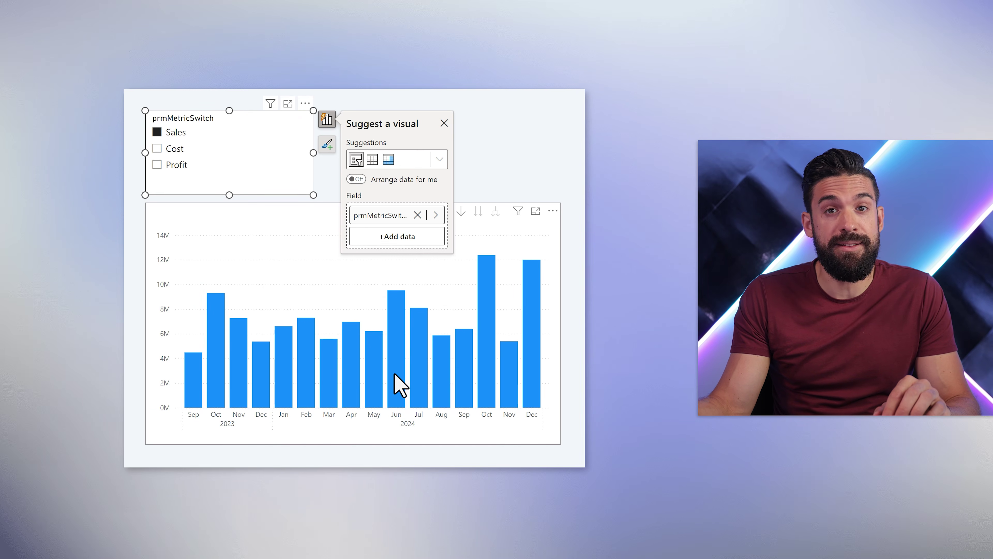
# - Replace Sales on the column chart's Y-axis with the prmMetricSwitch parameter and test the slicer with Cost and Profit
pyautogui.click(320, 234)
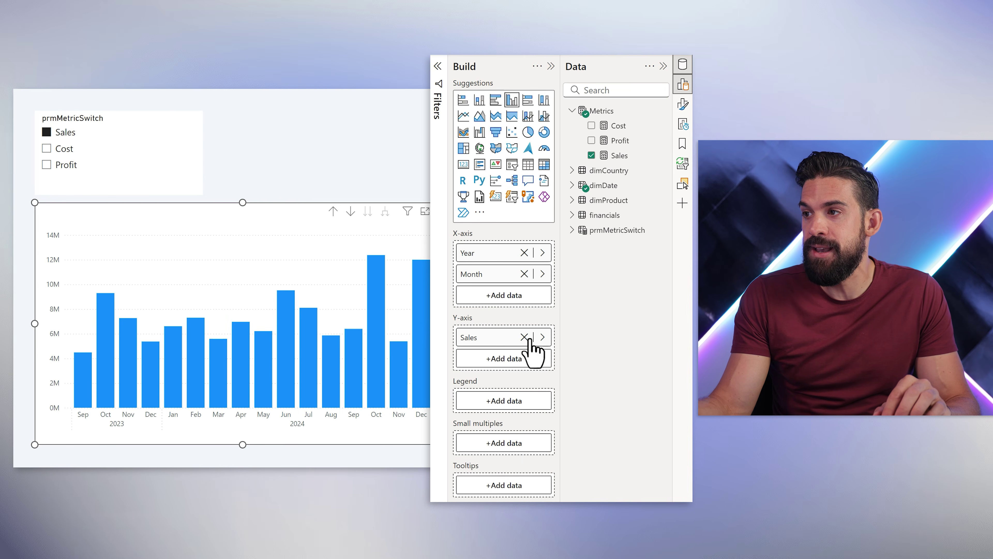
pyautogui.click(543, 336)
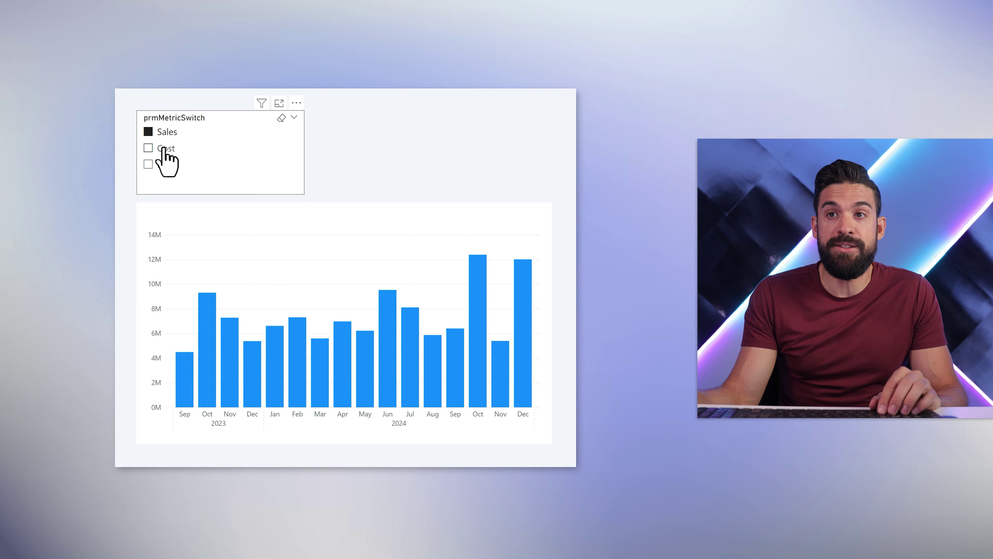
pyautogui.click(164, 149)
pyautogui.click(165, 165)
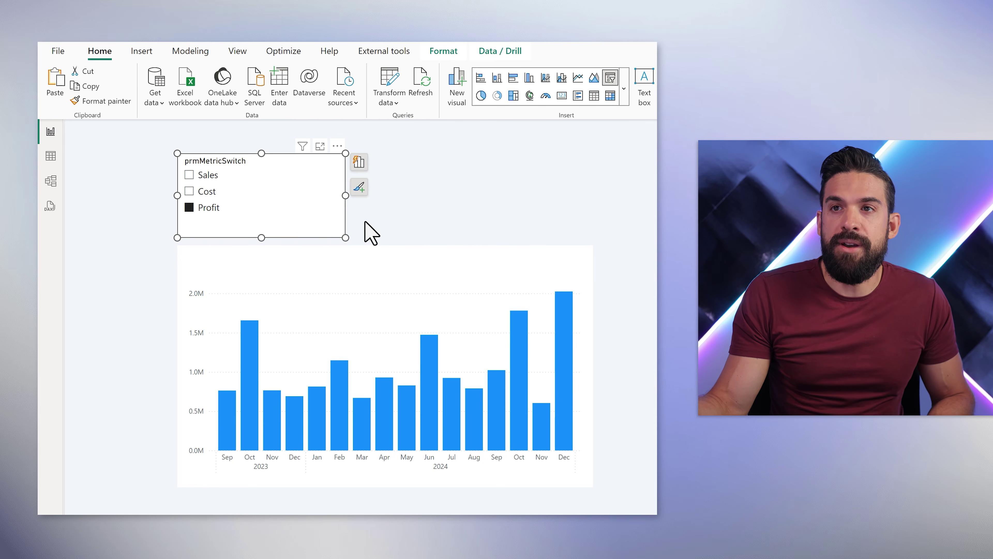
# - Convert the prmMetricSwitch slicer to a button slicer and resize it to a shorter strip spanning the chart's full width
pyautogui.click(622, 96)
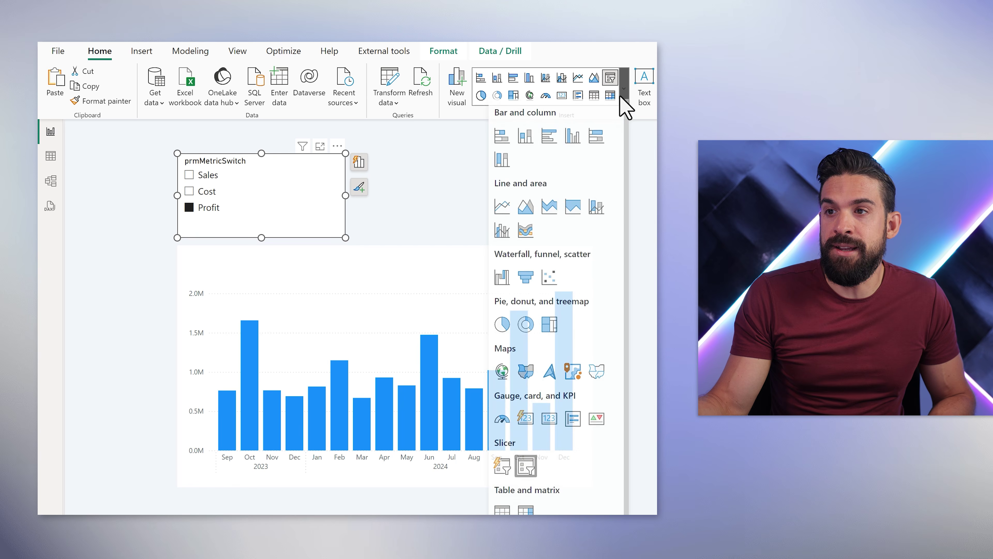
pyautogui.click(502, 472)
pyautogui.moveTo(346, 195); pyautogui.dragTo(595, 226)
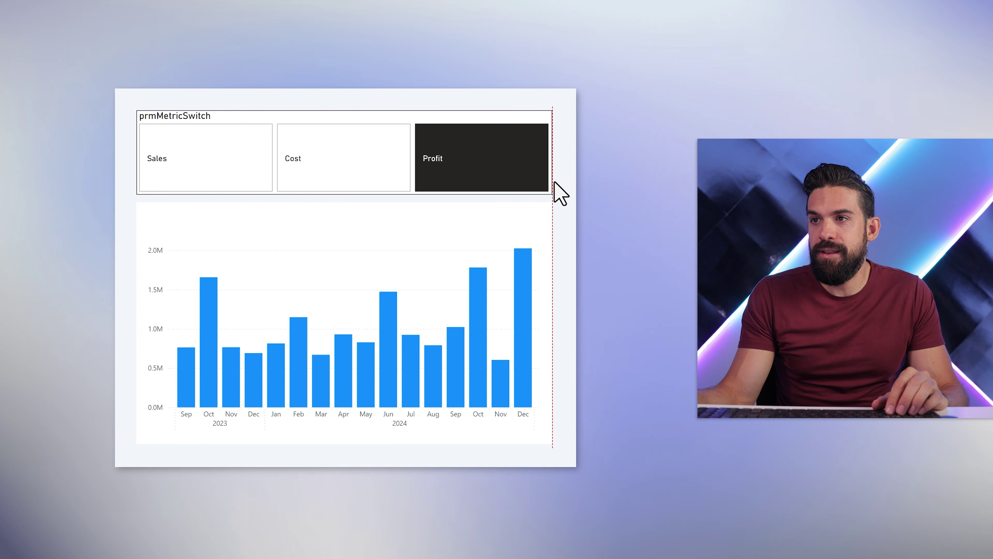
pyautogui.moveTo(344, 110); pyautogui.dragTo(344, 141)
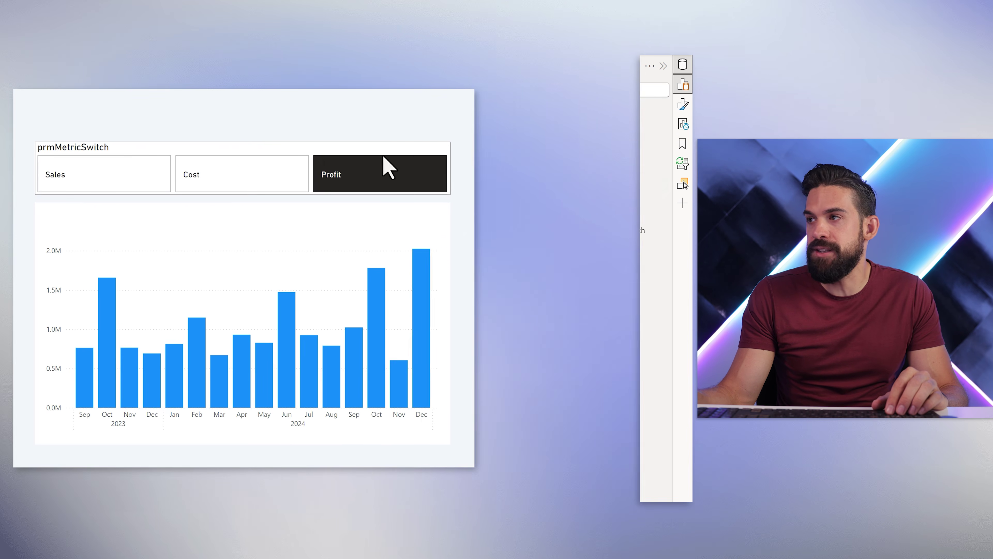
# - Turn off the button slicer's title and centre its callout values horizontally
pyautogui.click(682, 104)
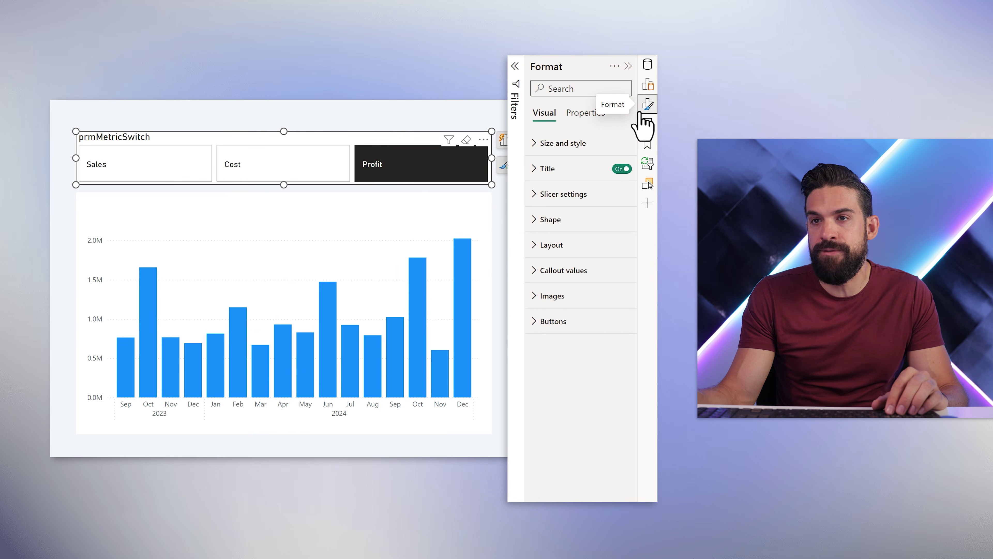
pyautogui.click(622, 168)
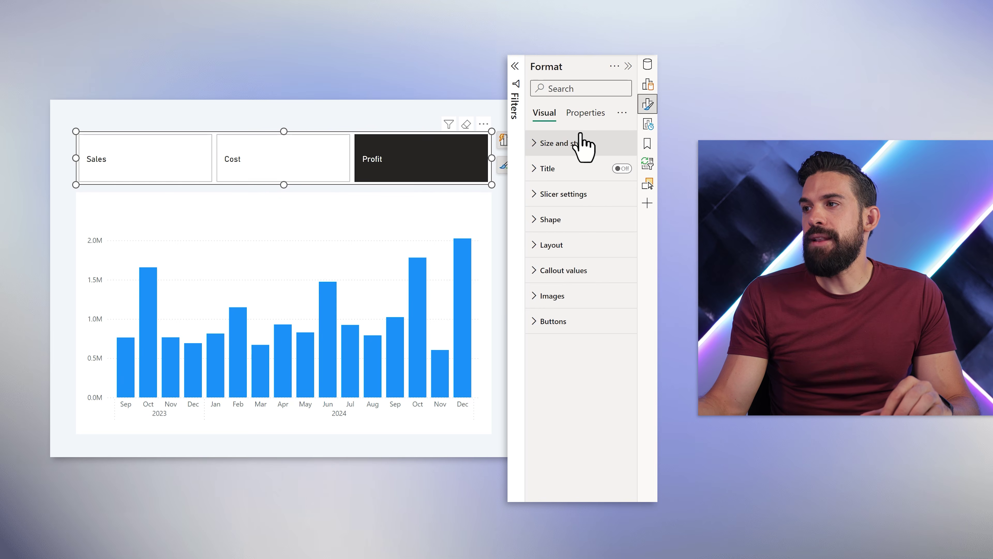
pyautogui.click(582, 274)
pyautogui.scroll(-1, 581, 409)
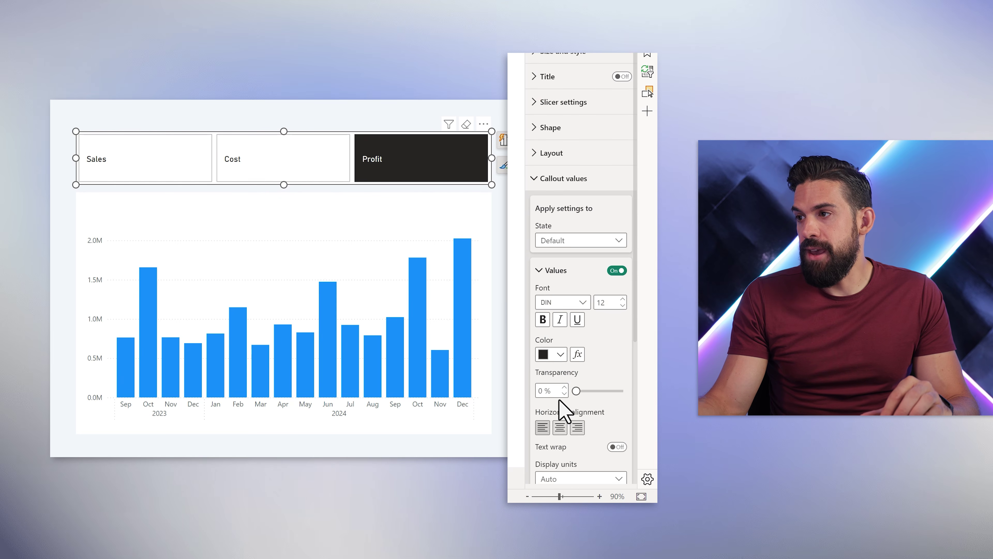
pyautogui.scroll(-2, 566, 411)
pyautogui.click(560, 367)
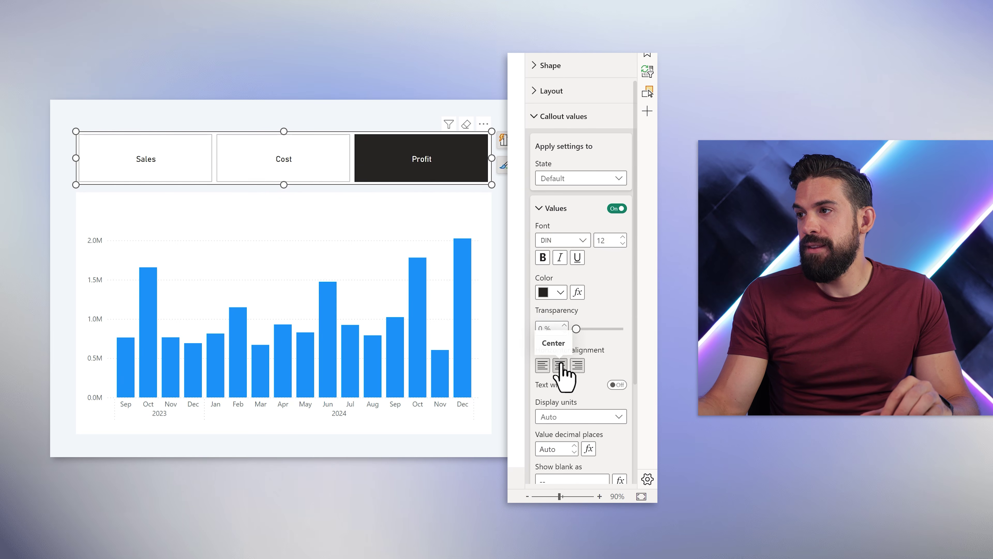
# - Set the font of the slicer's callout values to Segoe UI
pyautogui.click(583, 240)
pyautogui.scroll(-3, 577, 360)
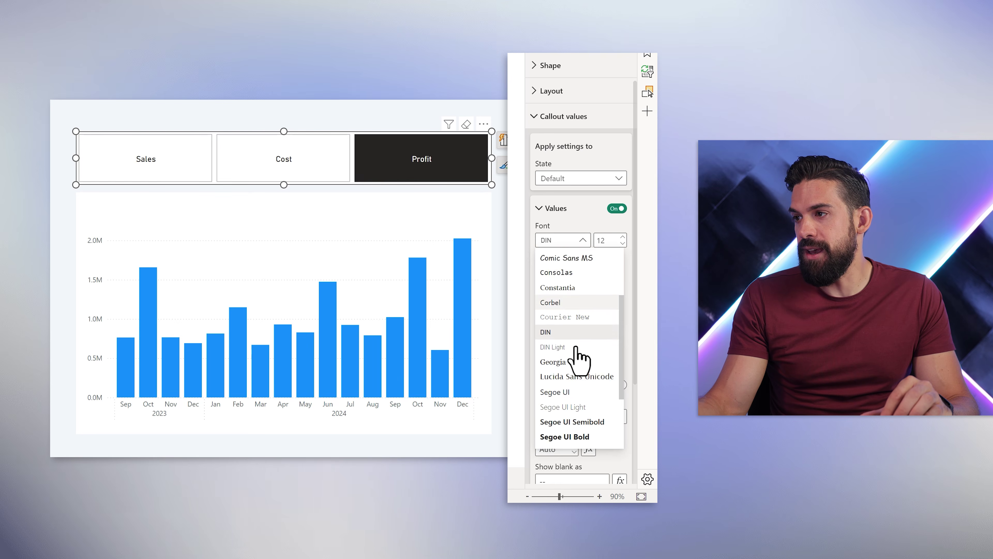
pyautogui.click(577, 370)
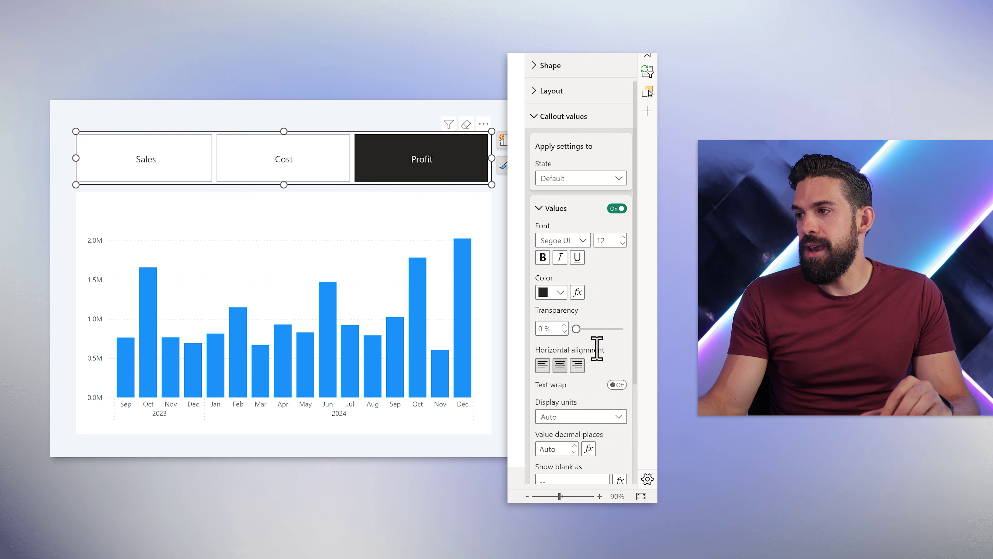
# - Turn off the border, fill and accent bar of the slicer buttons for the Default state
pyautogui.scroll(-4, 596, 350)
pyautogui.click(593, 472)
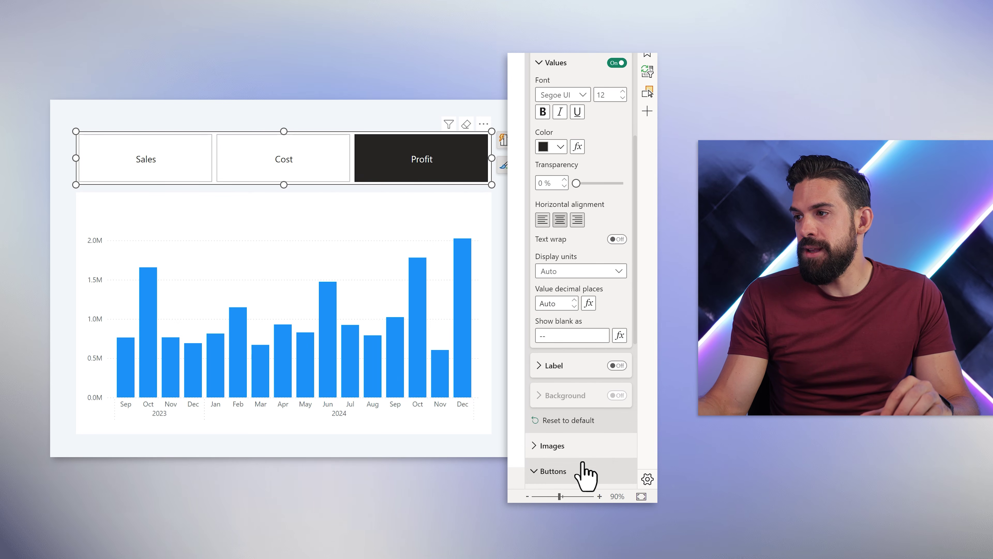
pyautogui.scroll(-8, 586, 458)
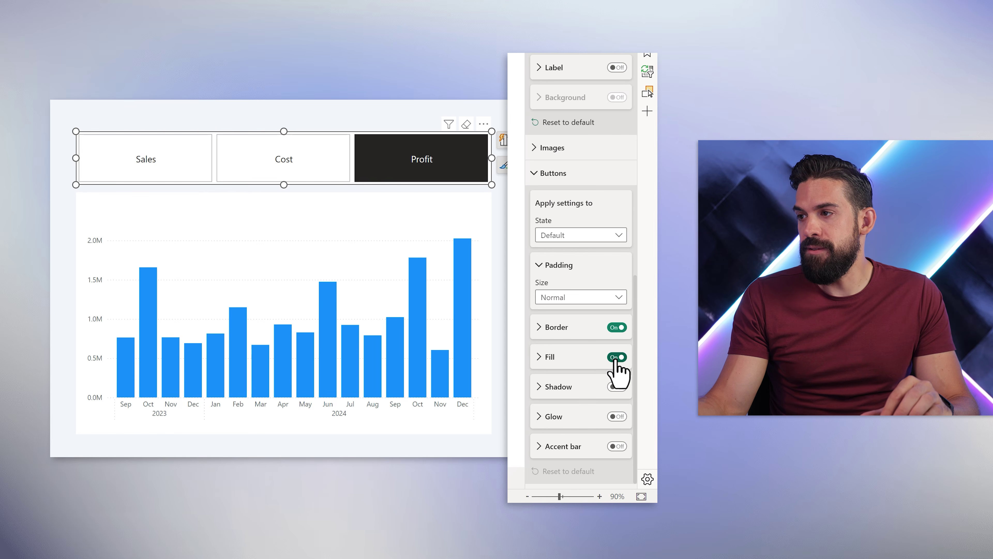
pyautogui.click(618, 327)
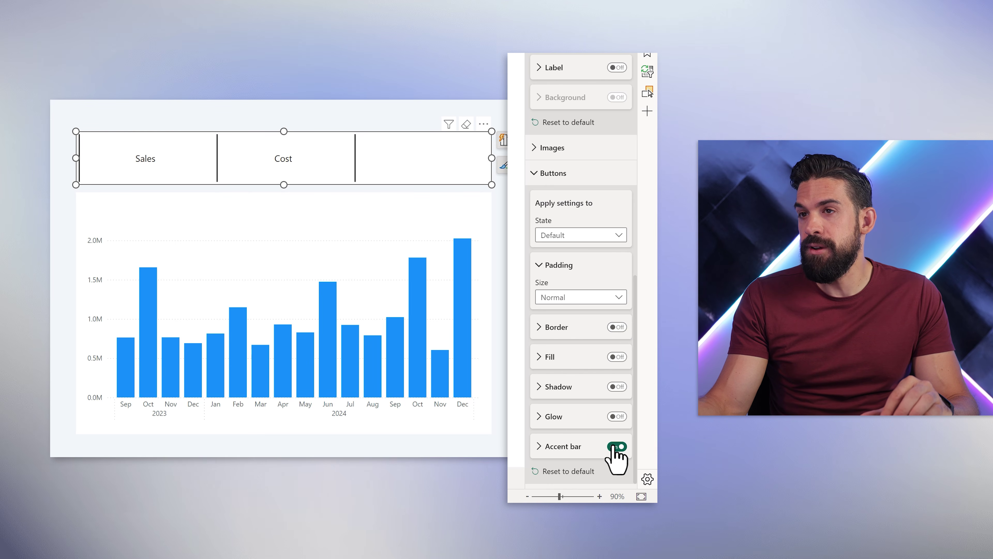
pyautogui.click(617, 447)
# - Enable the buttons' accent bar for the Selected state, positioned at the bottom with a width of 5 px
pyautogui.click(582, 236)
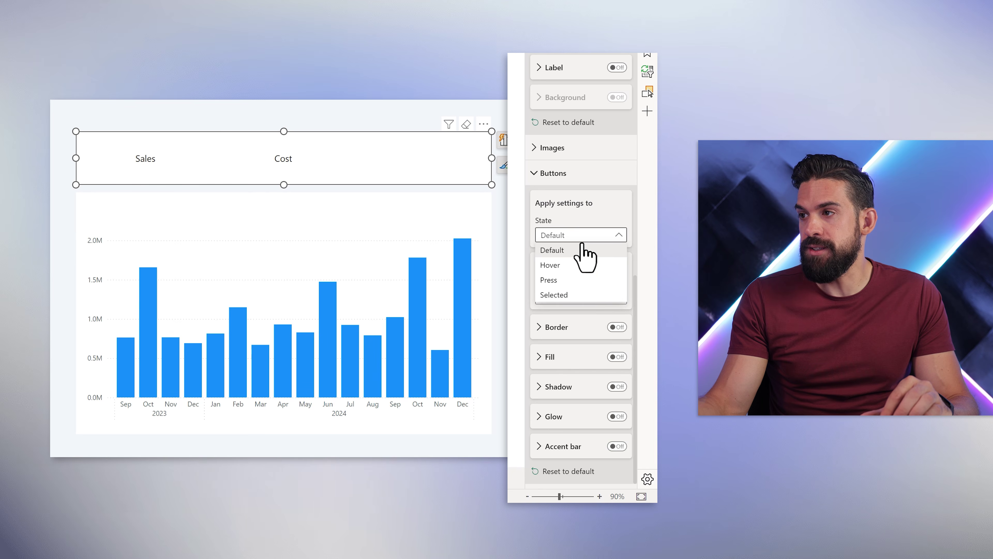
pyautogui.click(584, 295)
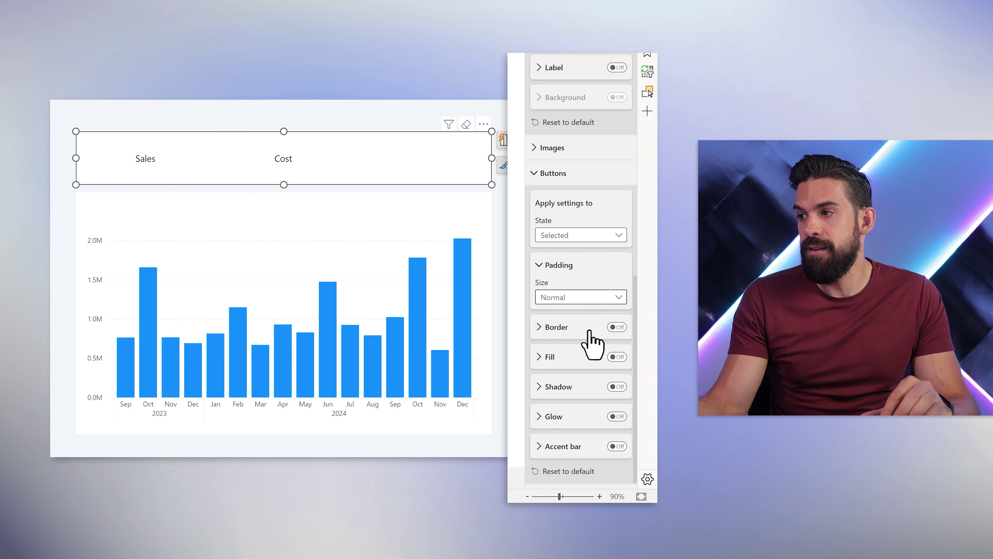
pyautogui.click(578, 446)
pyautogui.click(577, 342)
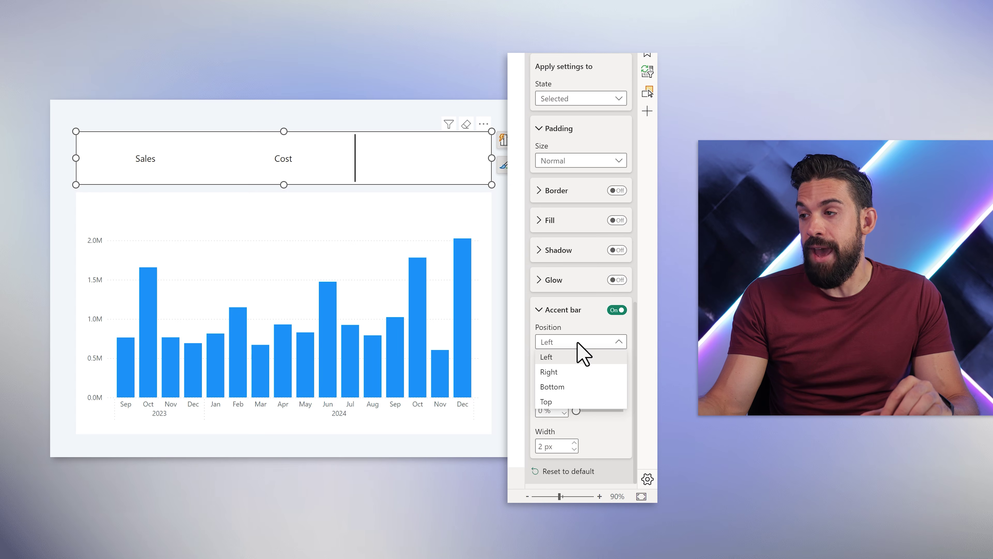
pyautogui.click(572, 391)
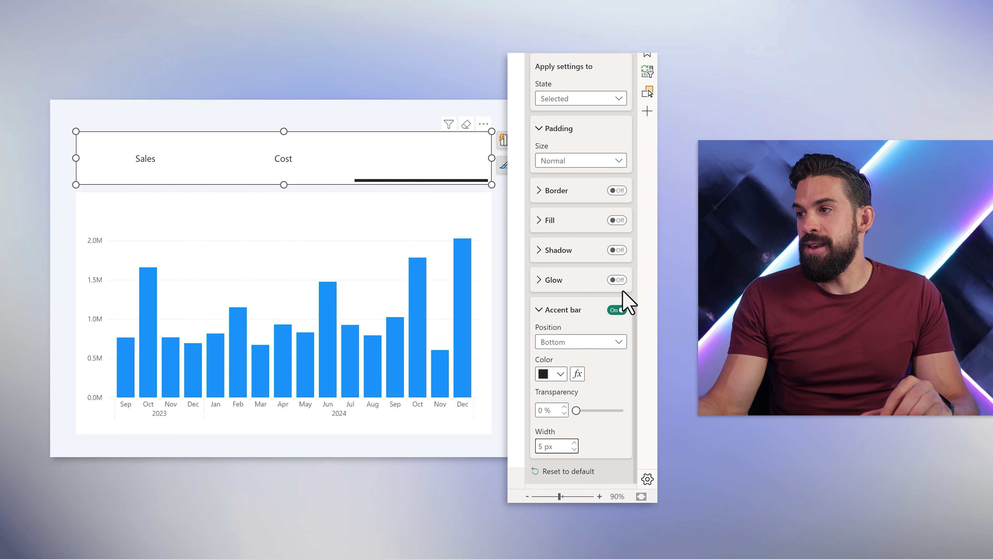
pyautogui.click(558, 309)
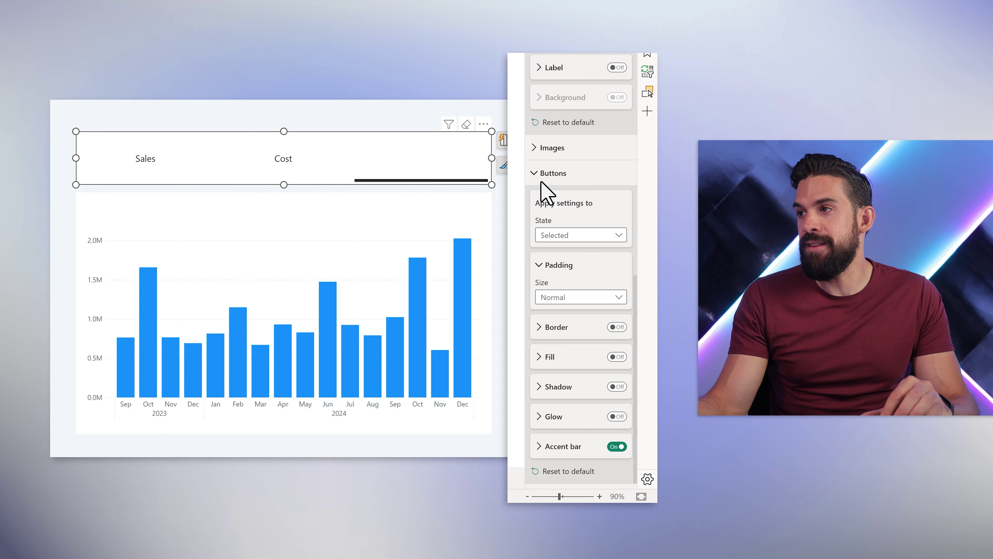
# - Set the callout values' font color to black for the Selected state
pyautogui.click(553, 173)
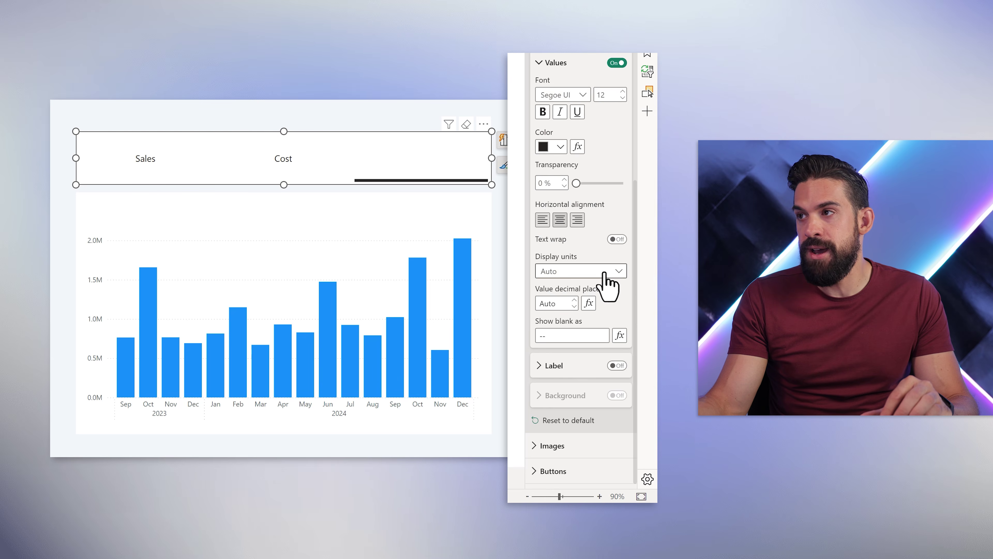
pyautogui.scroll(3, 604, 274)
pyautogui.click(592, 157)
pyautogui.click(578, 218)
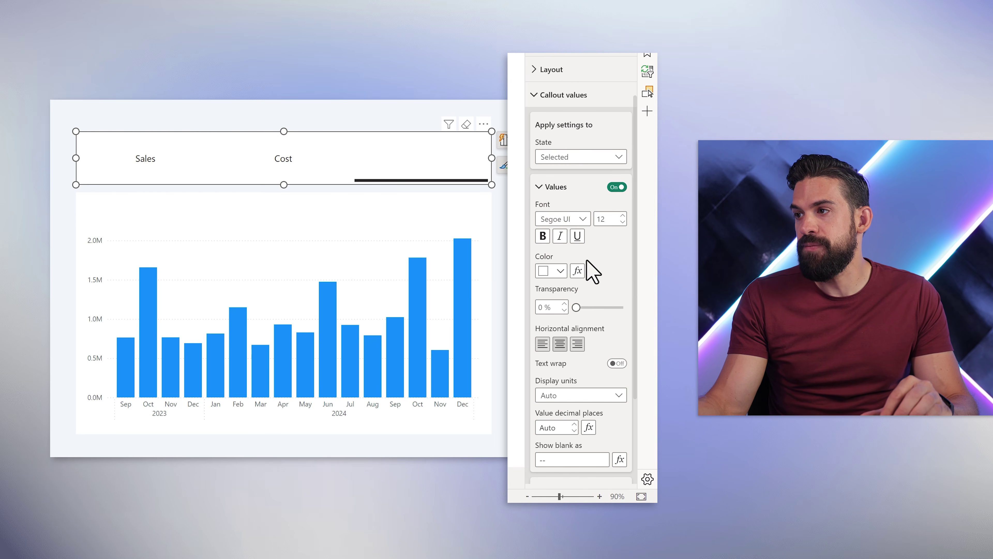
pyautogui.click(560, 271)
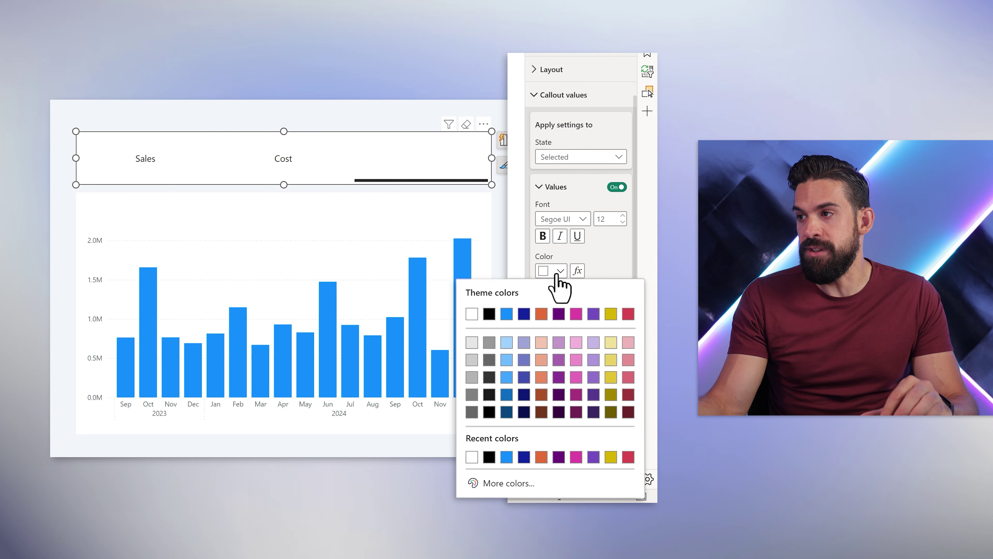
pyautogui.click(490, 316)
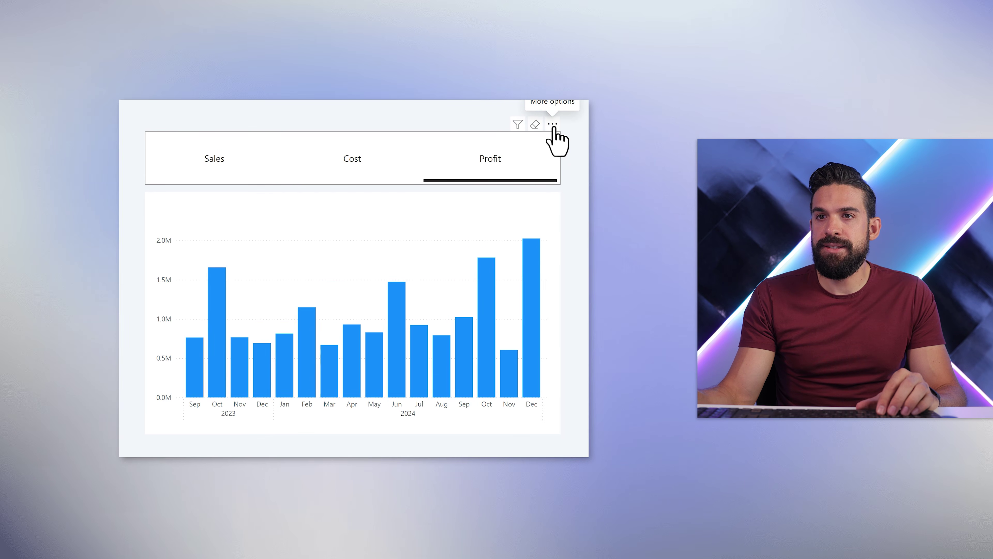
# - Move the button slicer down against the chart's top edge and test it by switching between Cost and Sales
pyautogui.moveTo(554, 133); pyautogui.dragTo(563, 141)
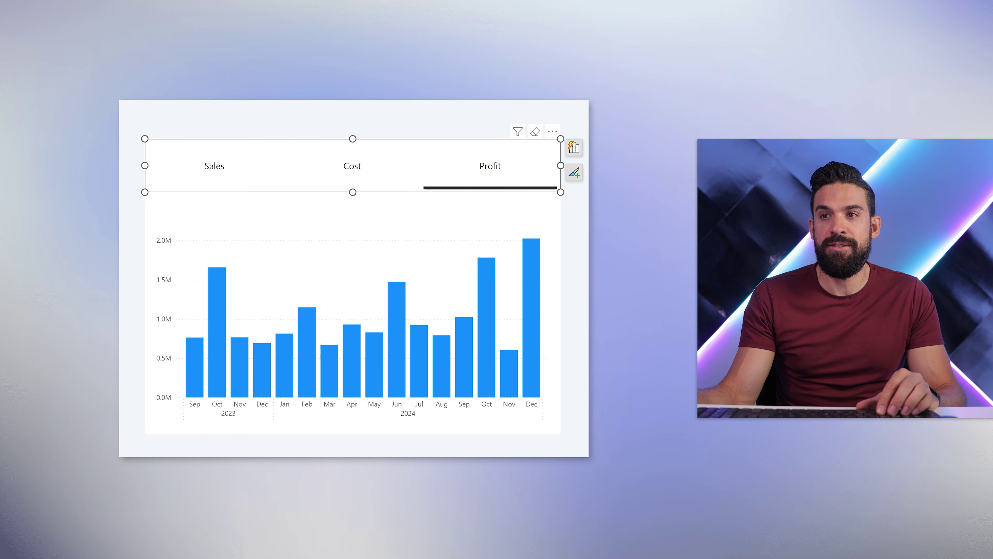
pyautogui.click(311, 178)
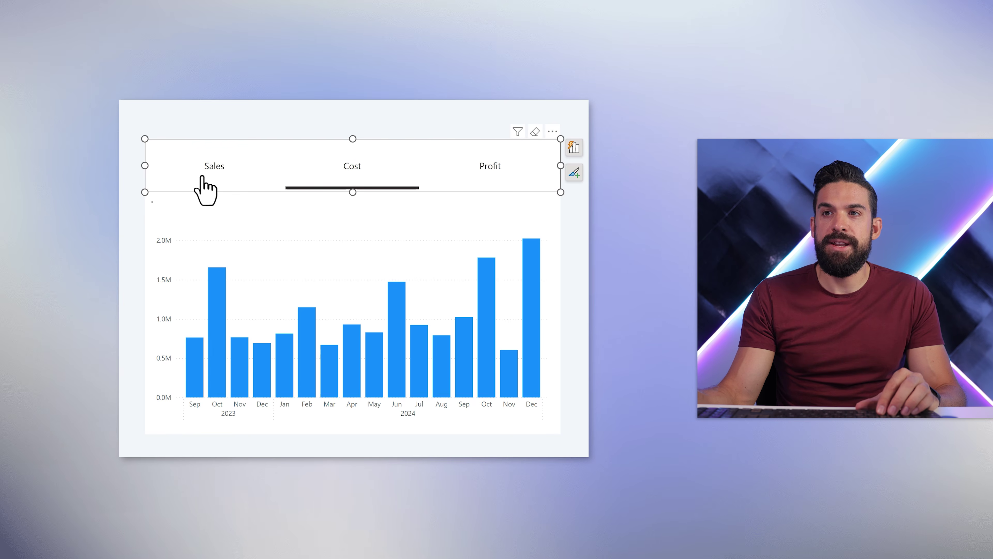
pyautogui.click(202, 178)
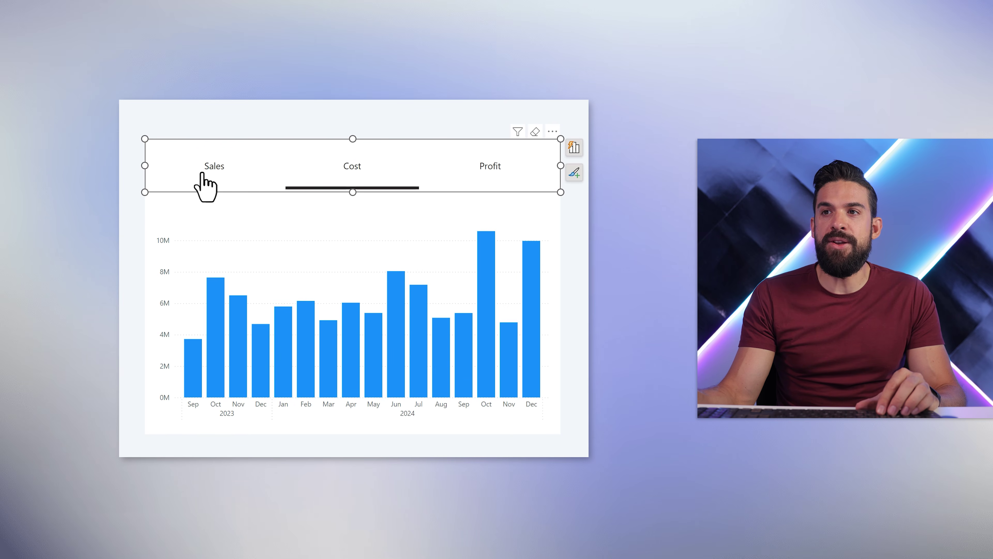
pyautogui.click(368, 173)
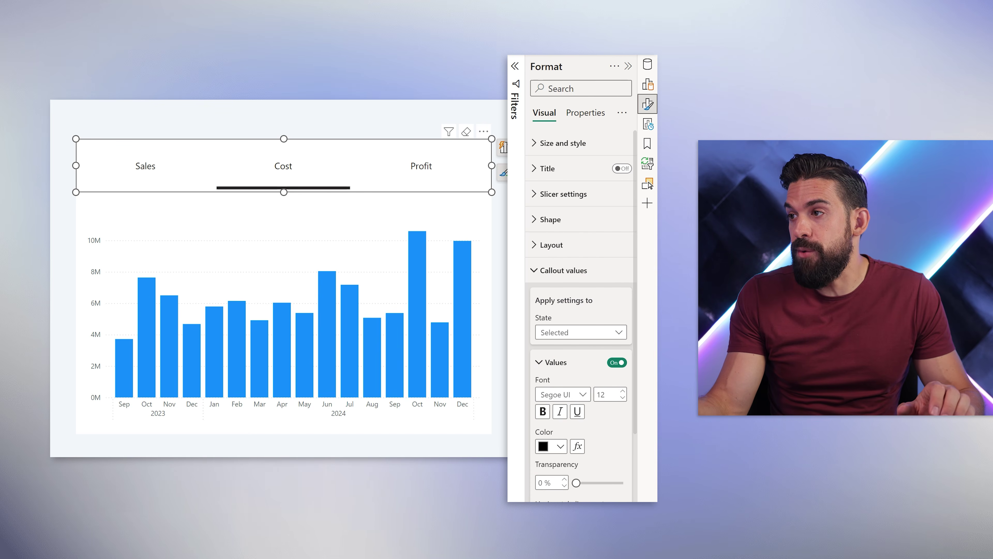
# - Turn on the label of the slicer's callout values for the Selected and Default states
pyautogui.click(553, 363)
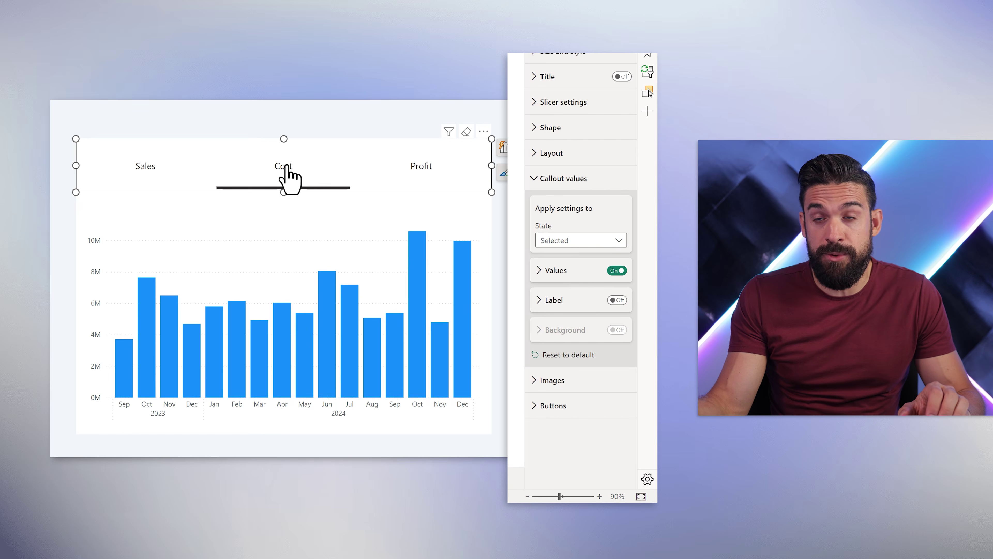
pyautogui.click(615, 300)
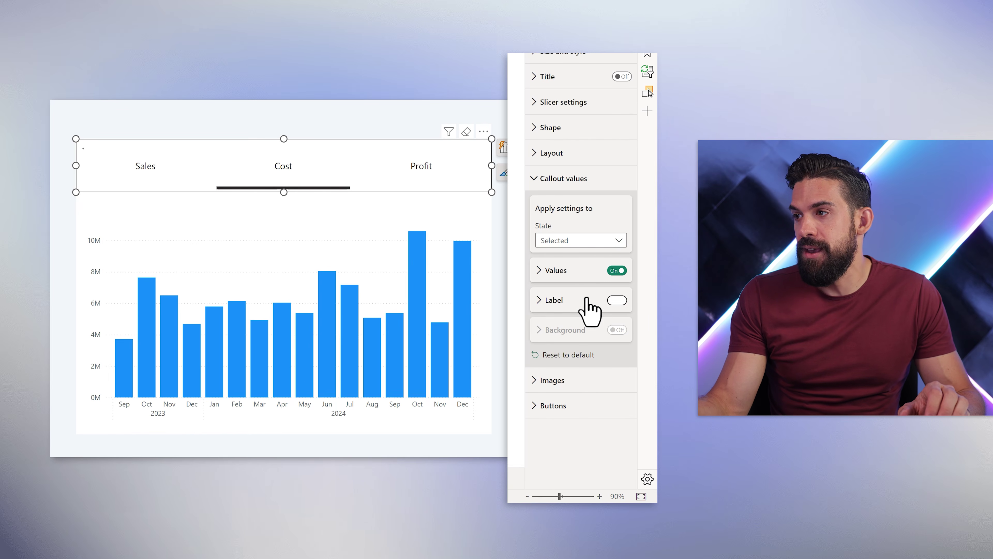
pyautogui.click(570, 300)
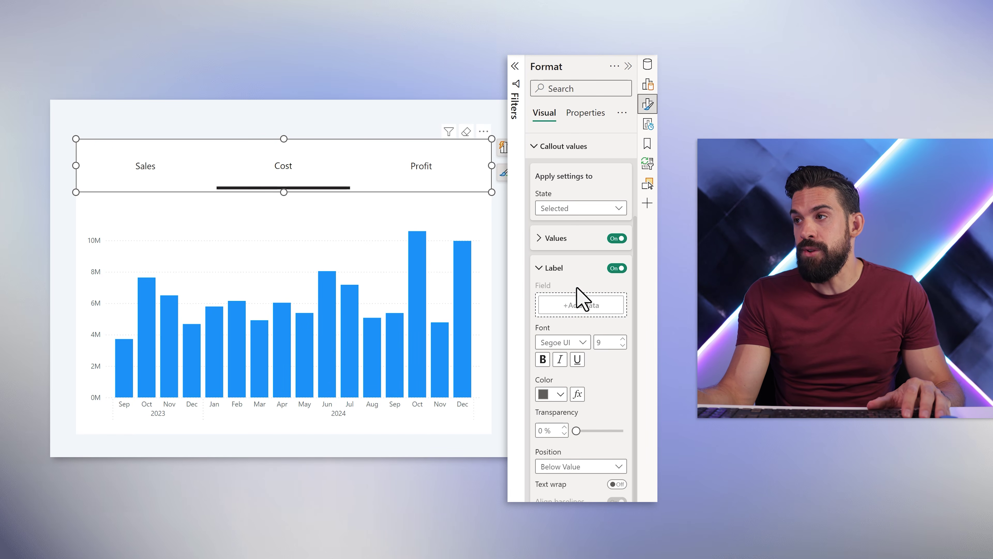
pyautogui.click(579, 208)
pyautogui.click(568, 222)
pyautogui.click(617, 238)
pyautogui.click(617, 268)
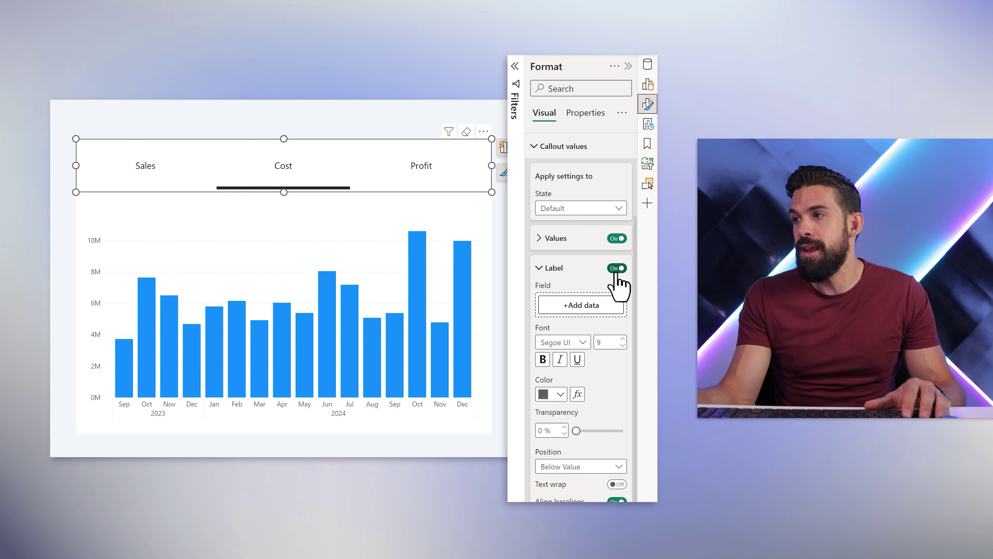
# - Create a new measure in the Metrics table and name it Selected Metric Value Formatted
pyautogui.click(581, 305)
pyautogui.click(469, 205)
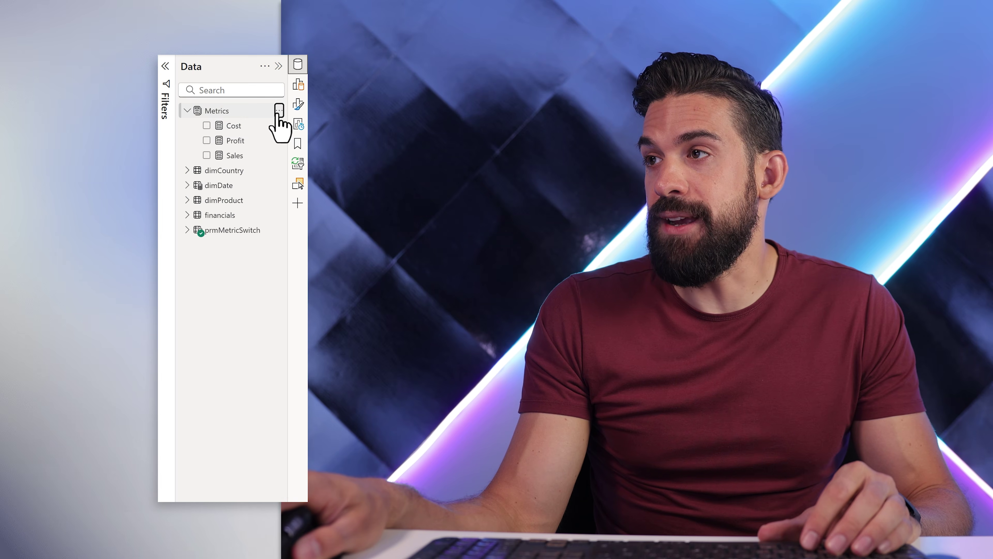
pyautogui.click(279, 110)
pyautogui.click(237, 133)
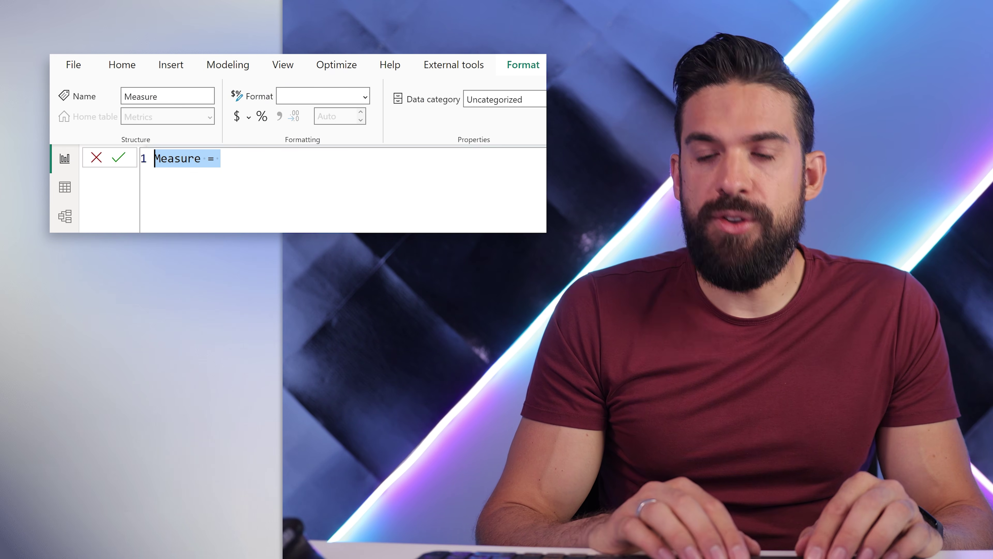
pyautogui.write('S')
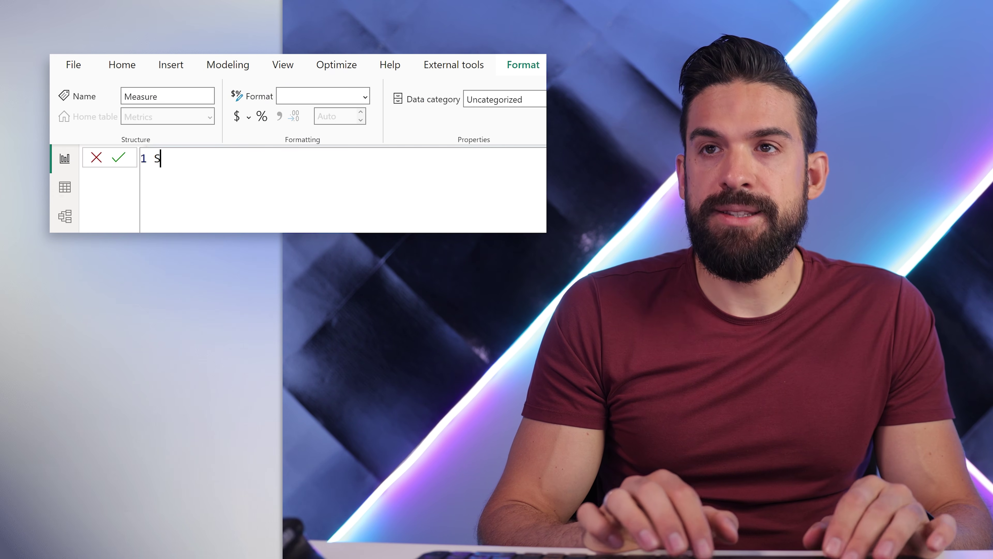
pyautogui.write('elected Metric Value Formatted =')
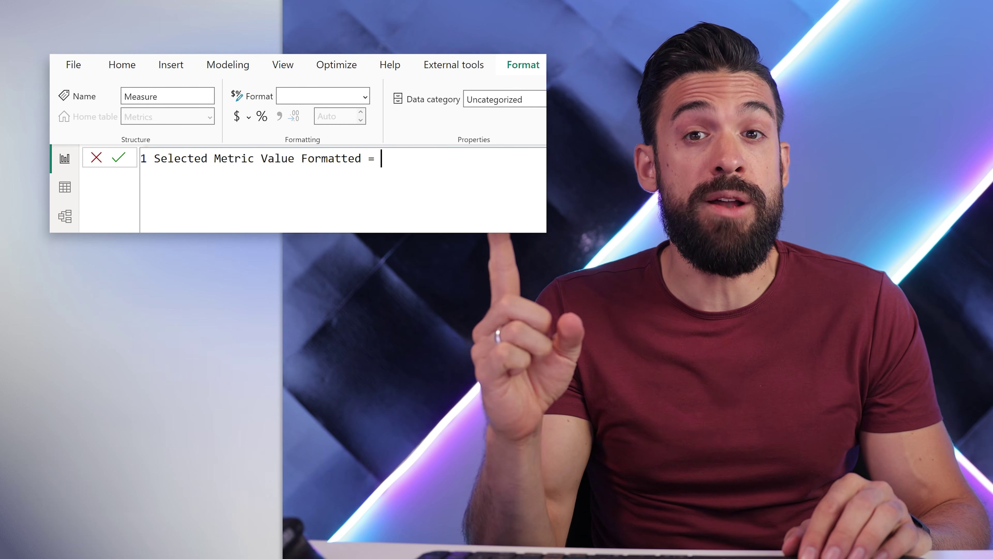
# - Define the measure's formula as SELECTEDVALUE( prmMetricSwitch[prmMetricSwitch] )
pyautogui.write('SELE')
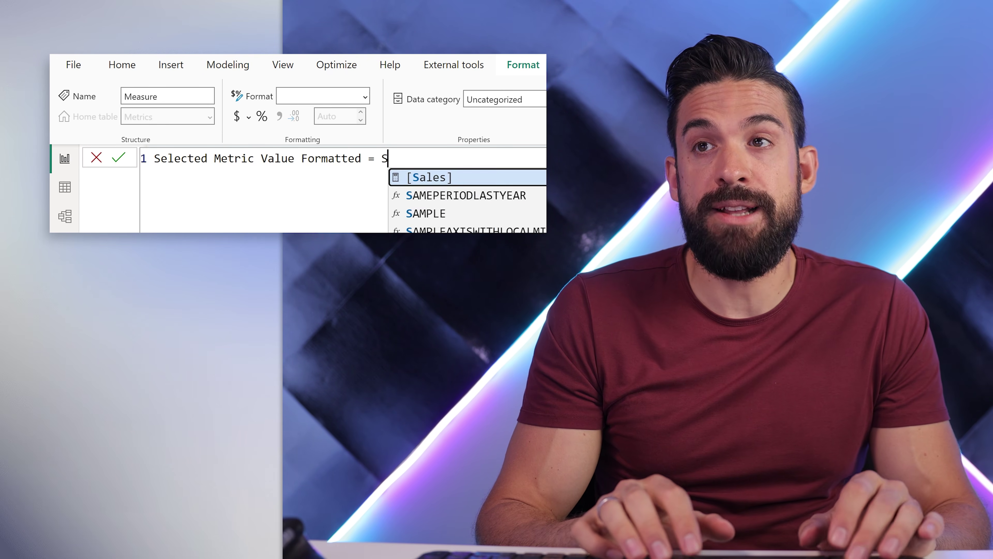
pyautogui.press('Down')
pyautogui.press('Down')
pyautogui.press('Down')
pyautogui.press('Down')
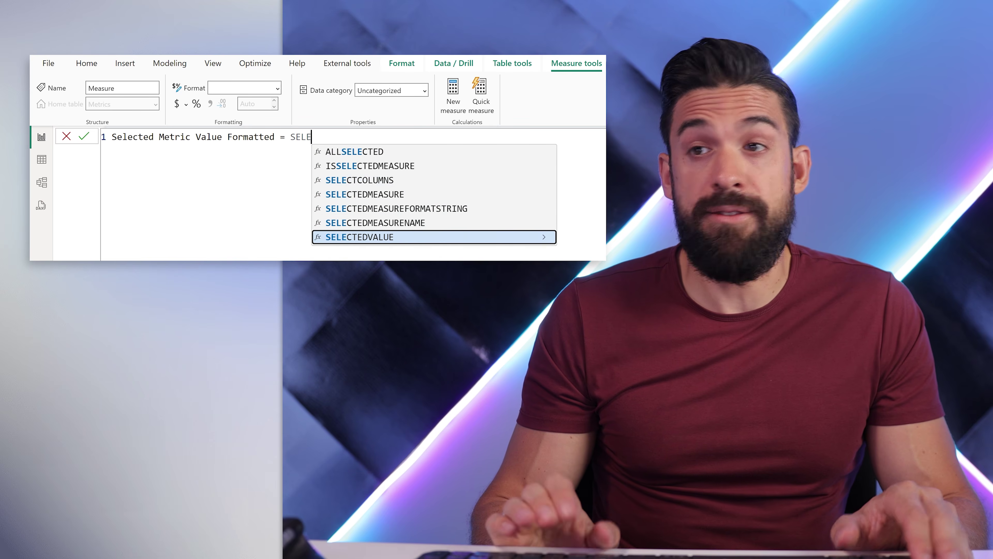
pyautogui.press('Tab')
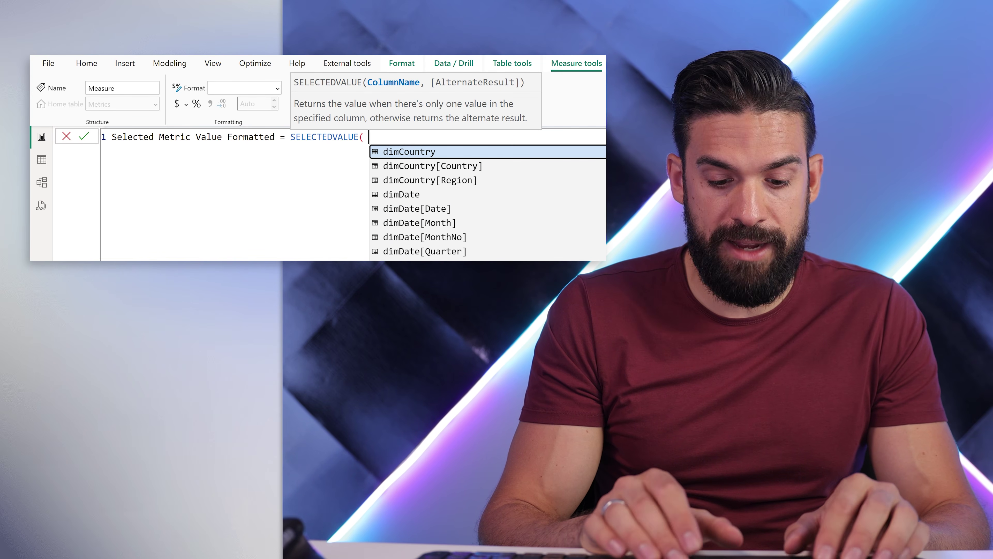
pyautogui.write('prm')
pyautogui.press('Down')
pyautogui.press('Down')
pyautogui.press('Down')
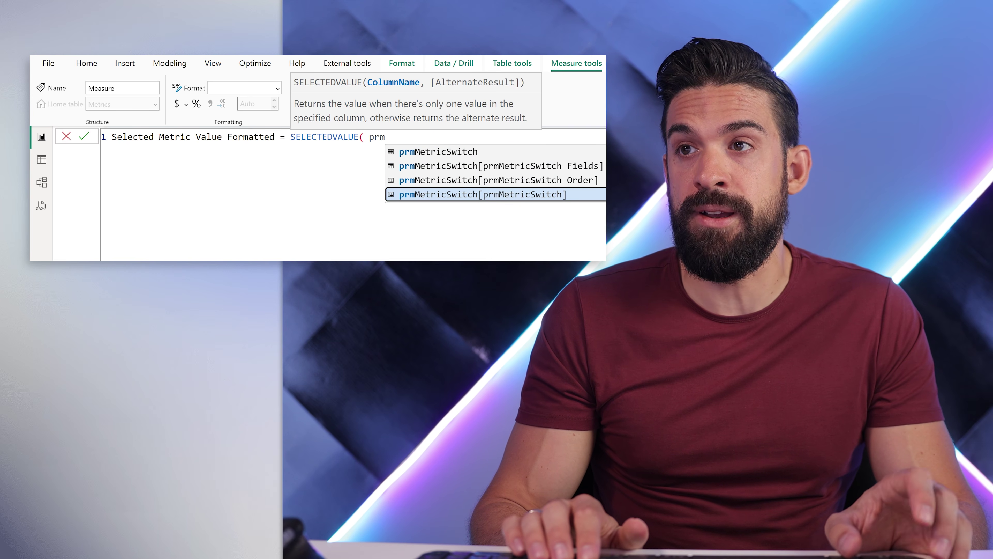
pyautogui.press('Tab')
pyautogui.write(')')
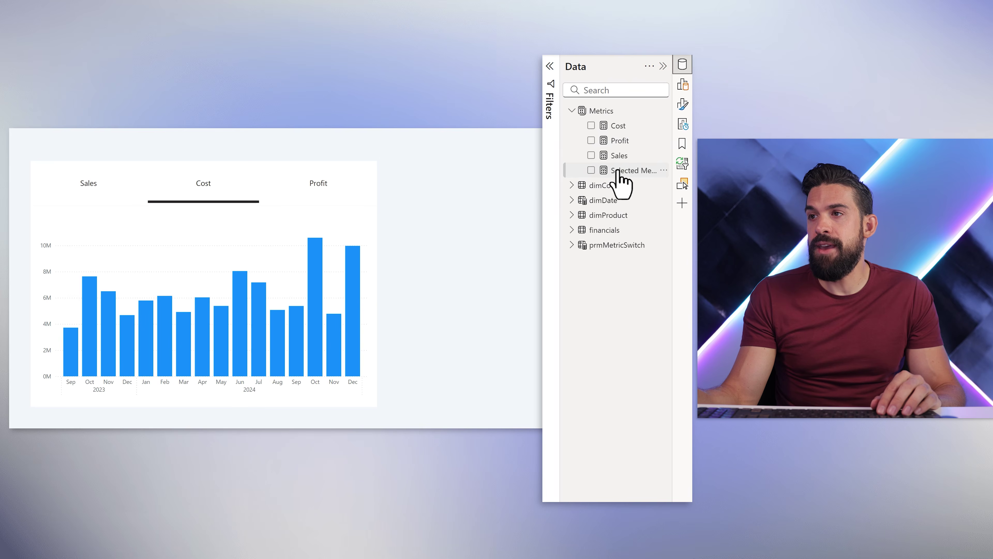
# - Place the Selected Metric Value Formatted measure on the page beside the column chart and check the button slicer's single-select setting
pyautogui.moveTo(618, 174); pyautogui.dragTo(541, 221)
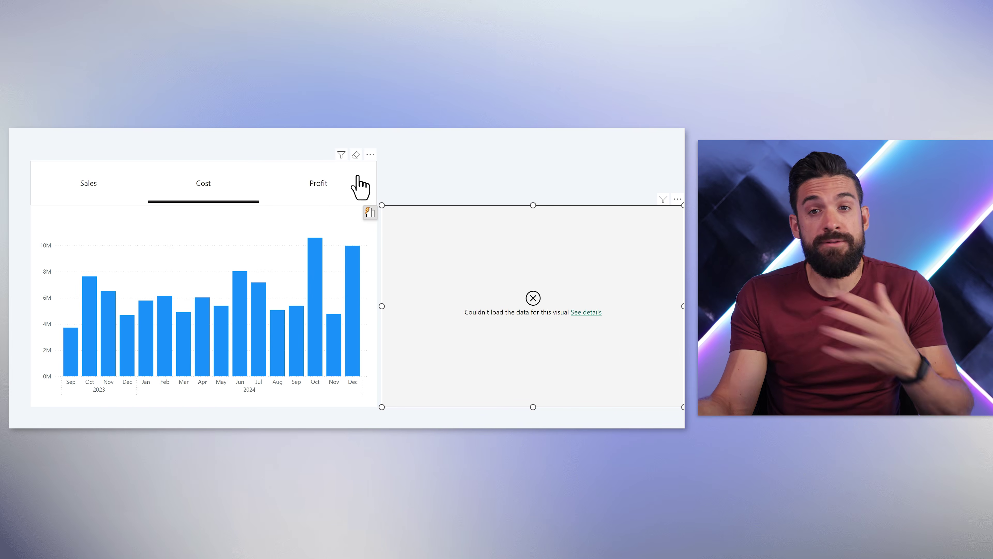
pyautogui.click(375, 172)
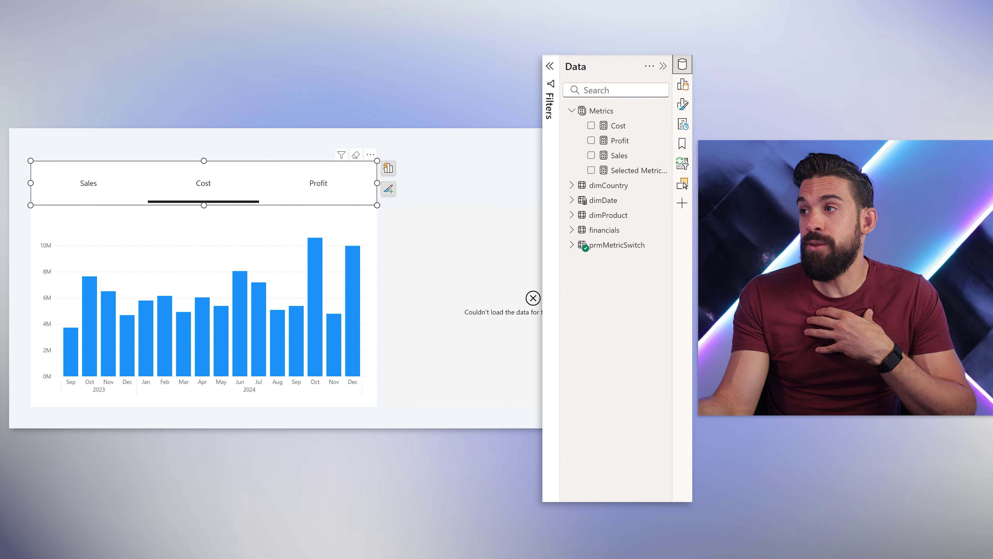
pyautogui.click(683, 105)
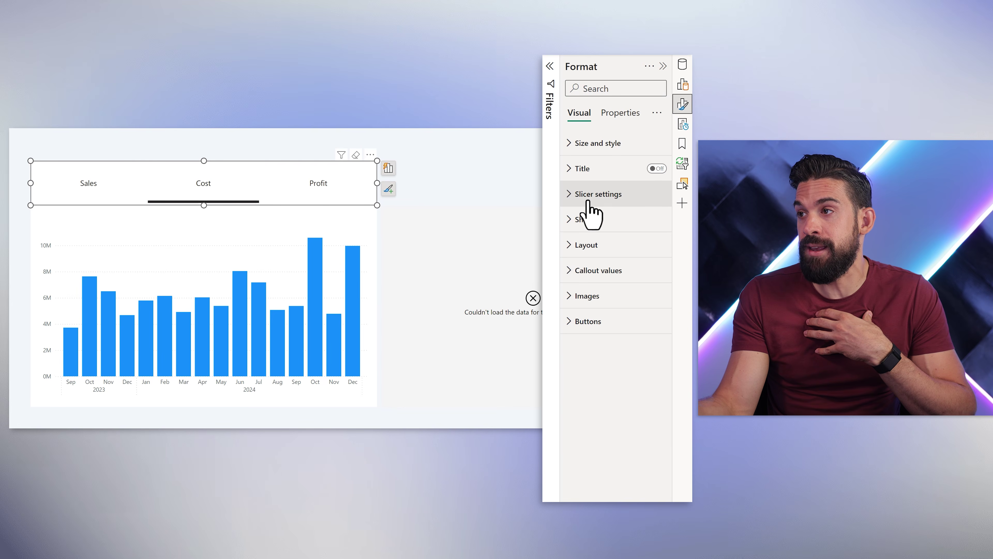
pyautogui.click(593, 199)
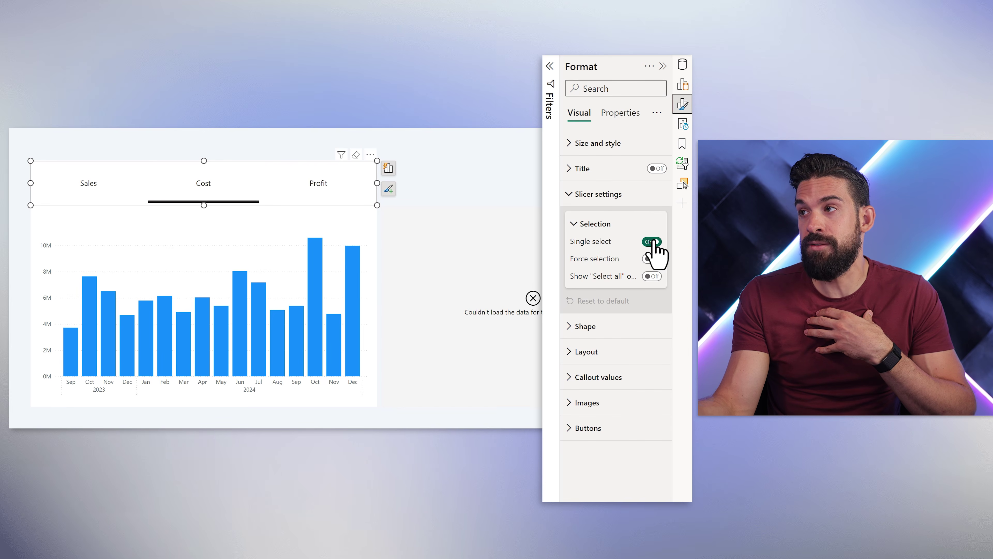
pyautogui.click(680, 71)
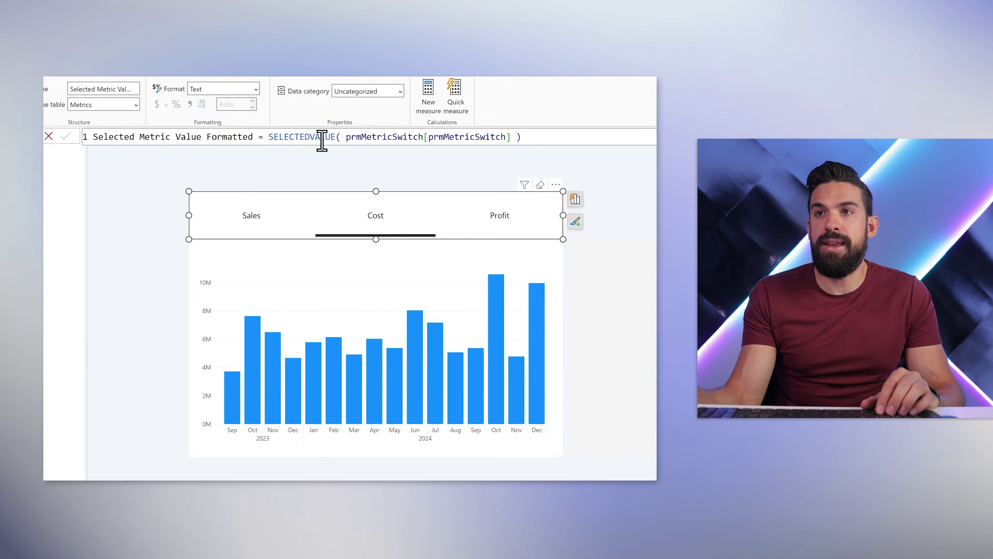
# - Replace SELECTEDVALUE with MAX in the Selected Metric Value Formatted measure and commit the formula
pyautogui.doubleClick(322, 137)
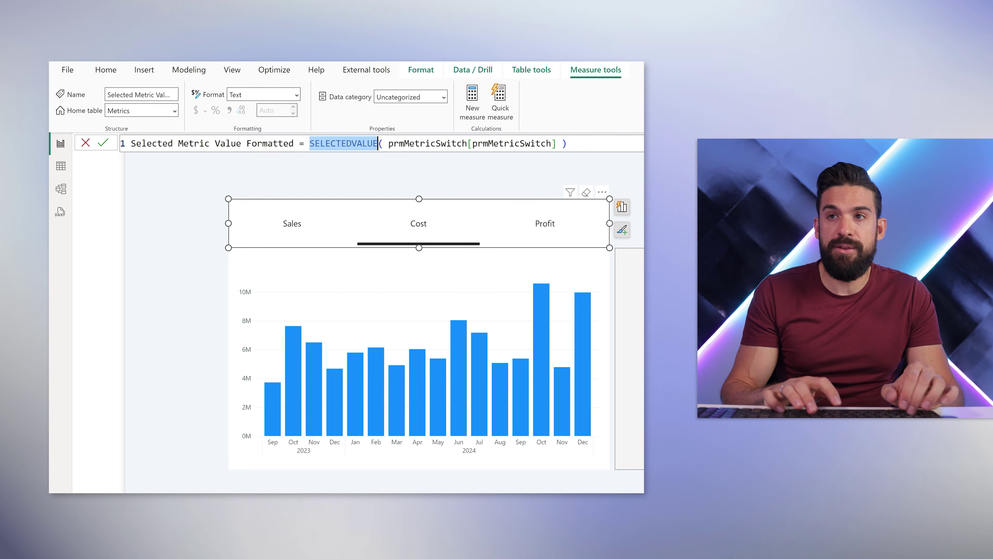
pyautogui.write('MAX')
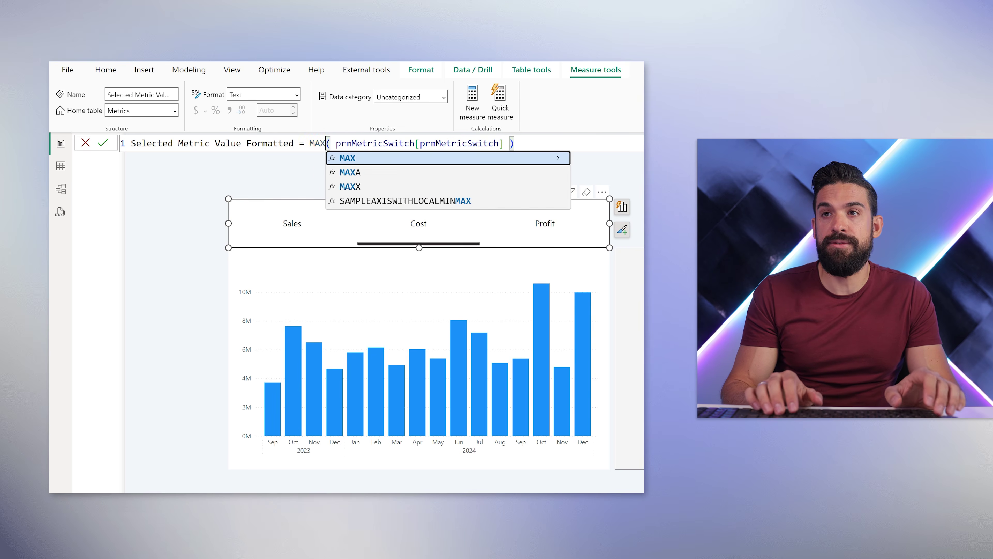
pyautogui.press('Return')
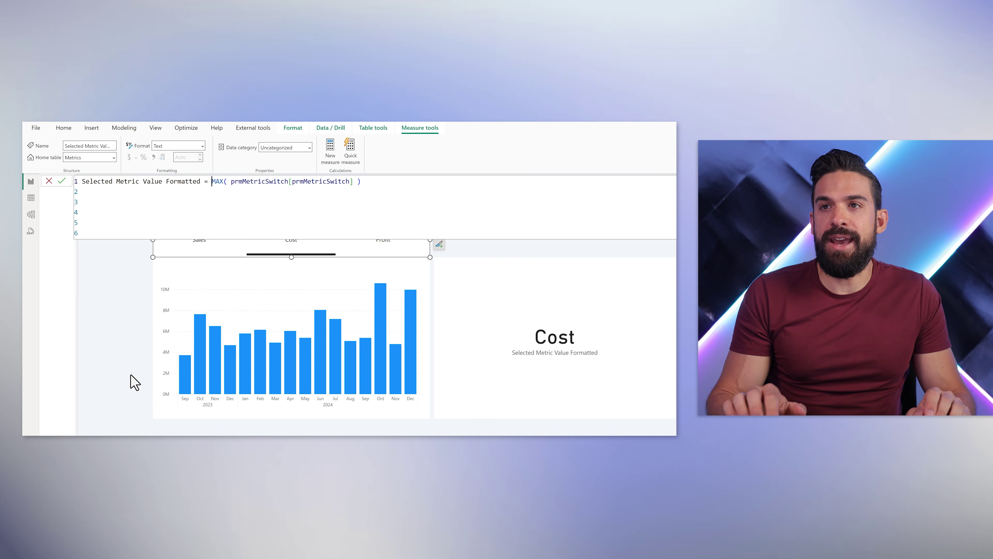
# - Wrap the MAX( prmMetricSwitch[prmMetricSwitch] ) expression in a SWITCH function as its first argument, split over separate lines
pyautogui.hotkey('shift', 'Return')
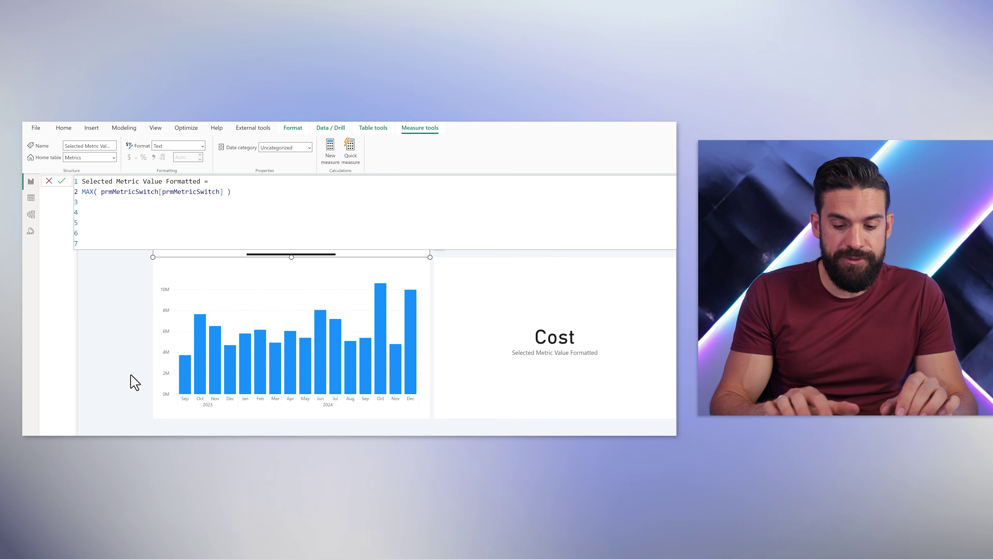
pyautogui.write('SWITCH(')
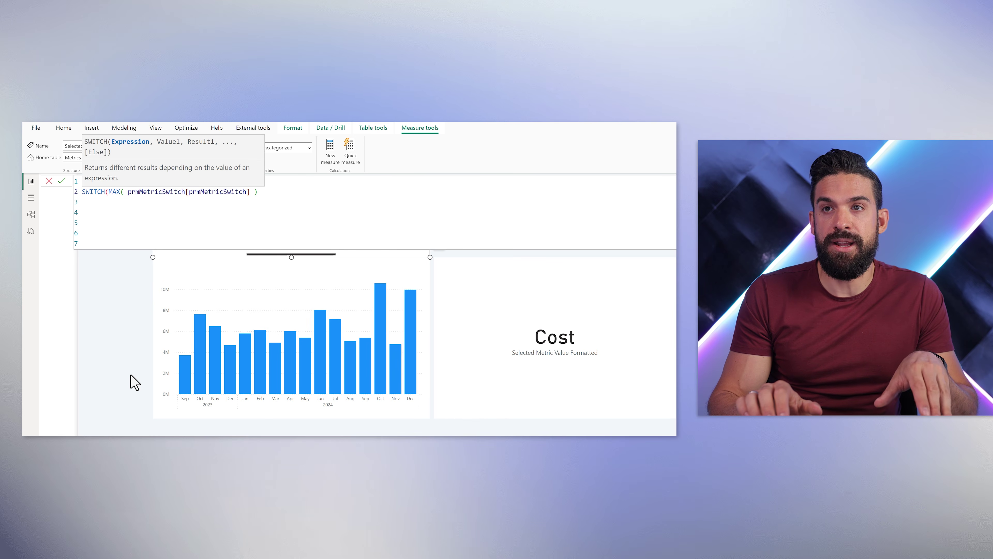
pyautogui.hotkey('shift', 'Return')
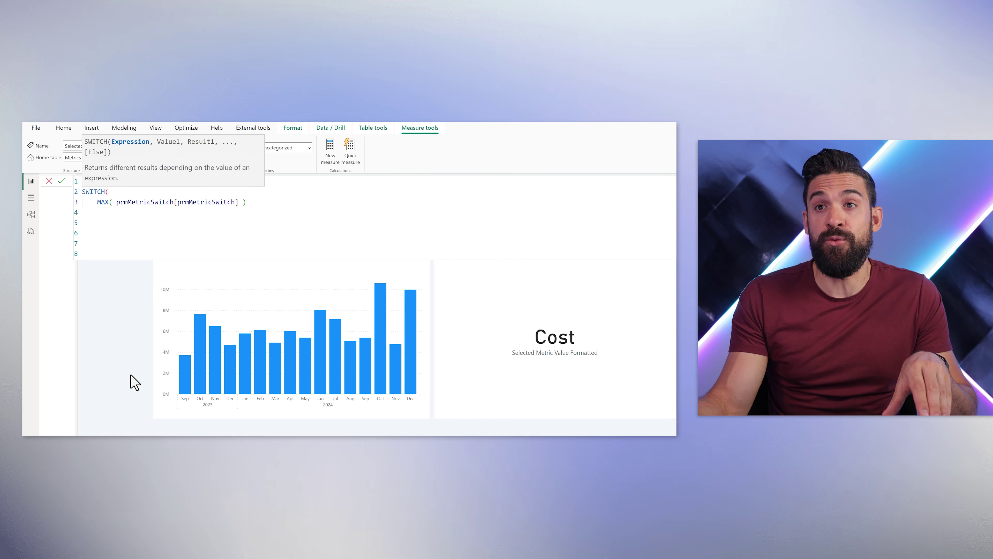
pyautogui.click(260, 200)
pyautogui.write(',')
pyautogui.hotkey('shift', 'Return')
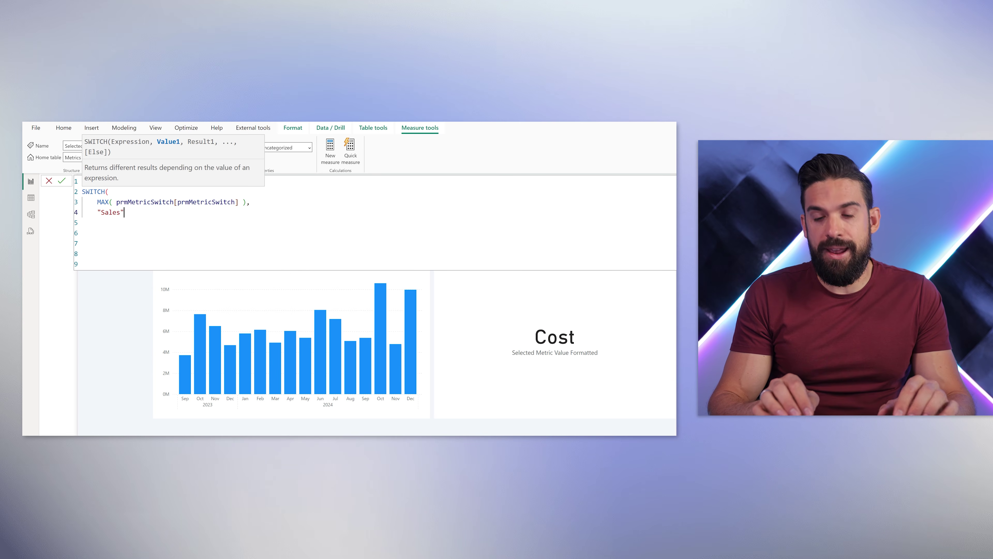
# - Add the SWITCH cases that return [Sales] for "Sales", [Cost] for "Cost" and [Profit] for "Profit"
pyautogui.write('"Sales",  [')
pyautogui.press('Down')
pyautogui.press('Down')
pyautogui.press('Tab')
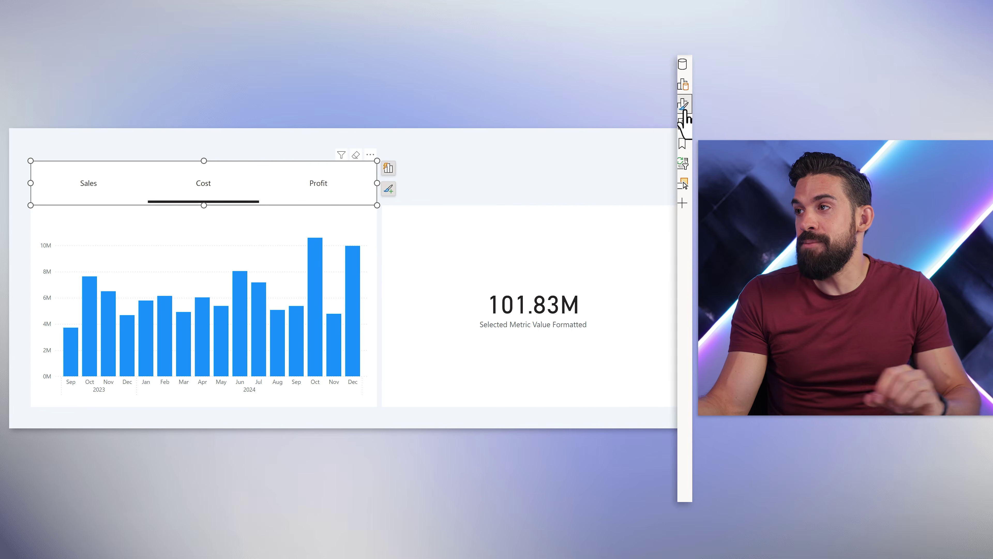
# - Assign the Selected Metric Value Formatted measure as the label field of the slicer's callout values for the Default state
pyautogui.click(683, 106)
pyautogui.click(618, 272)
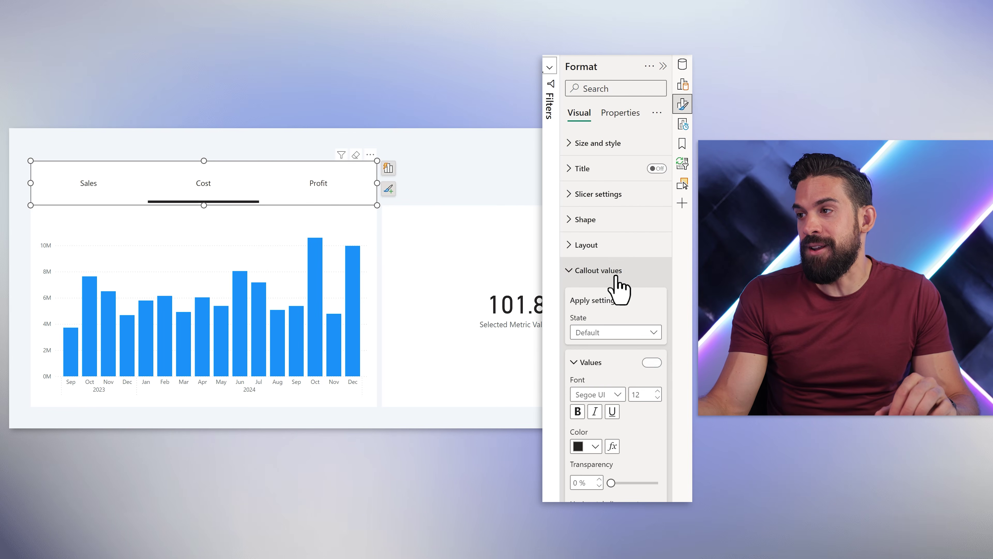
pyautogui.click(597, 364)
pyautogui.click(604, 391)
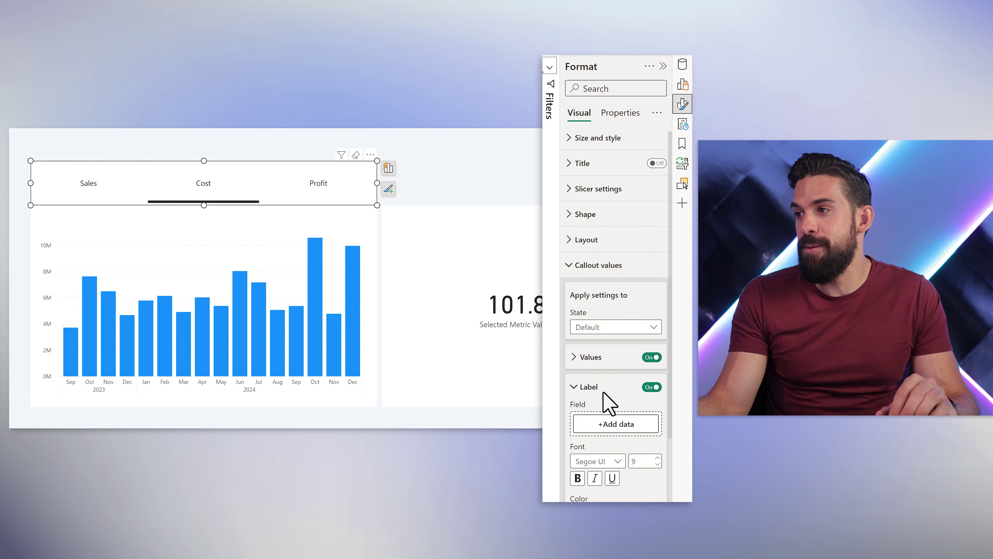
pyautogui.scroll(-5, 626, 333)
pyautogui.click(621, 246)
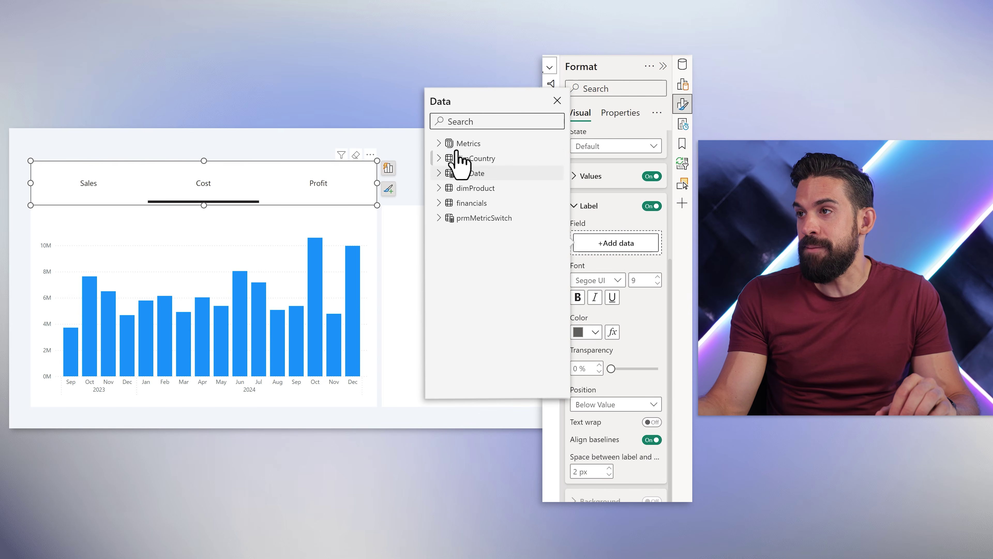
pyautogui.click(439, 143)
pyautogui.click(456, 202)
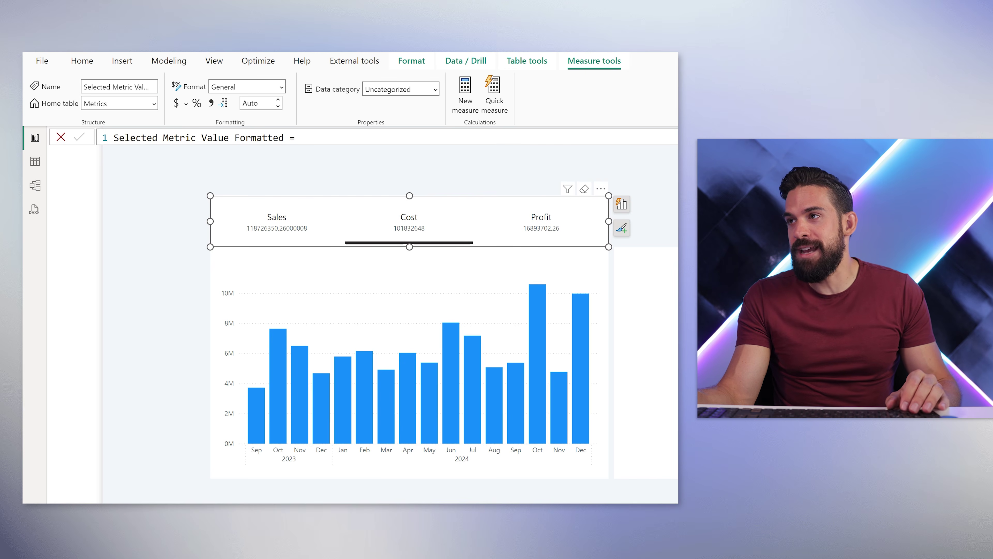
# - Wrap [Sales] in the measure's SWITCH in a FORMAT function with the format string "#,##0,,.0M"
pyautogui.click(674, 137)
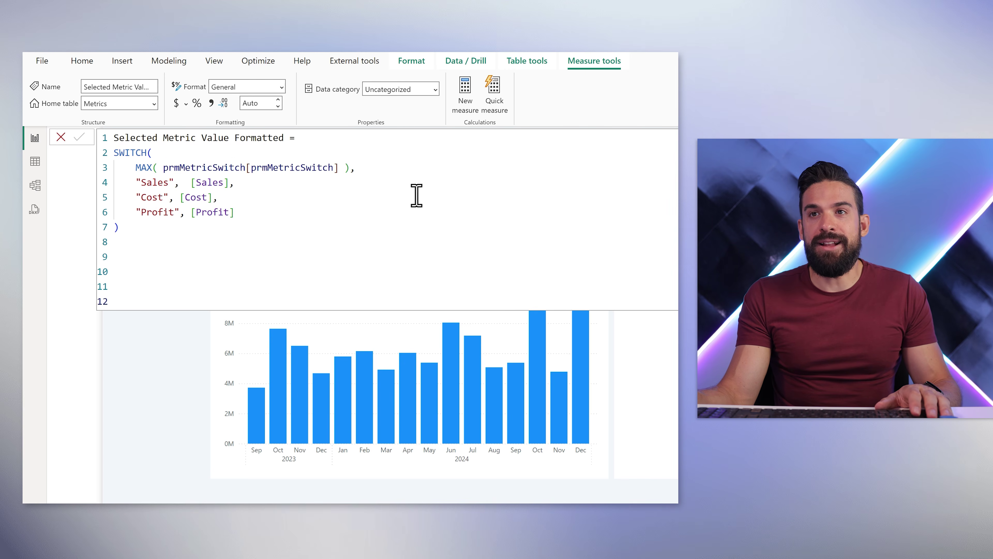
pyautogui.click(191, 182)
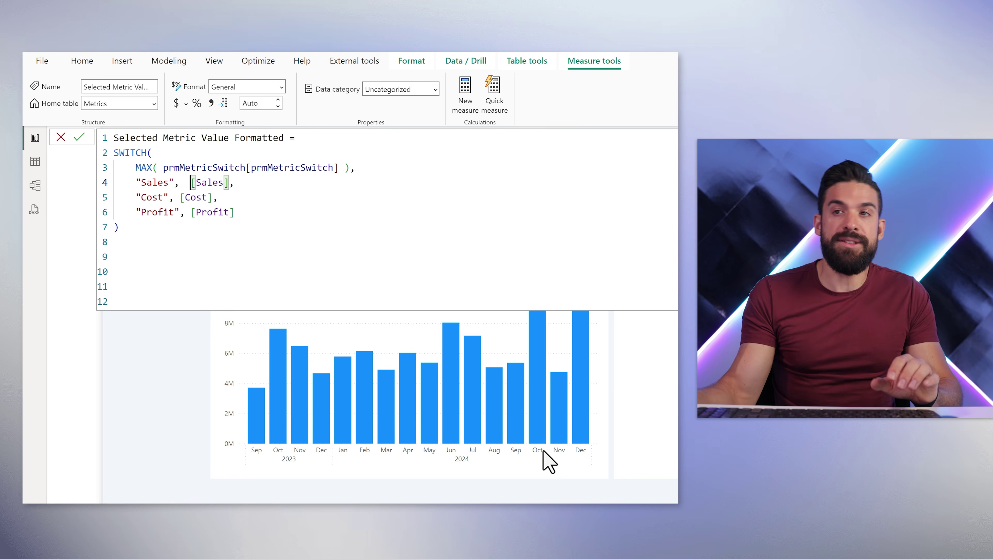
pyautogui.write('FORM')
pyautogui.press('Tab')
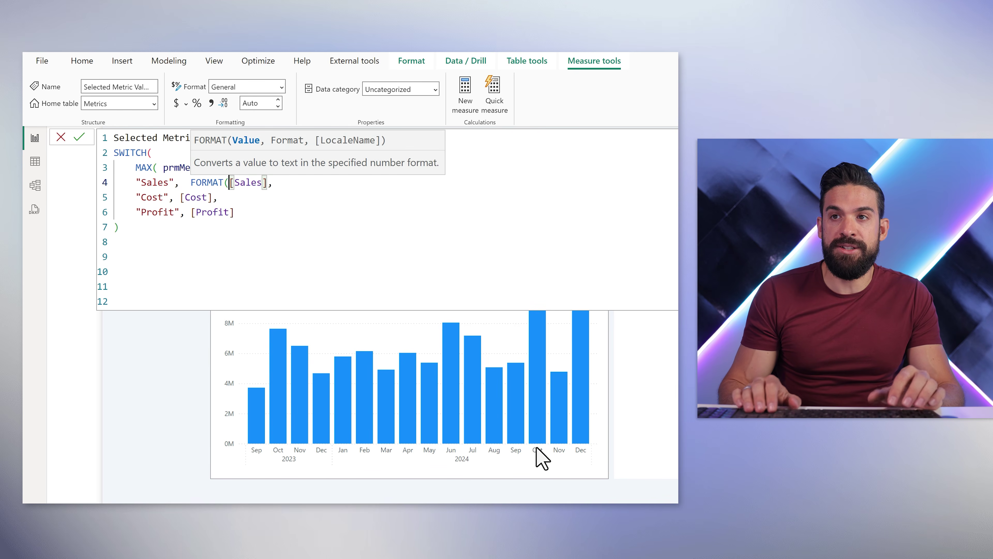
pyautogui.press('Right')
pyautogui.press('Right')
pyautogui.press('Right')
pyautogui.press('Right')
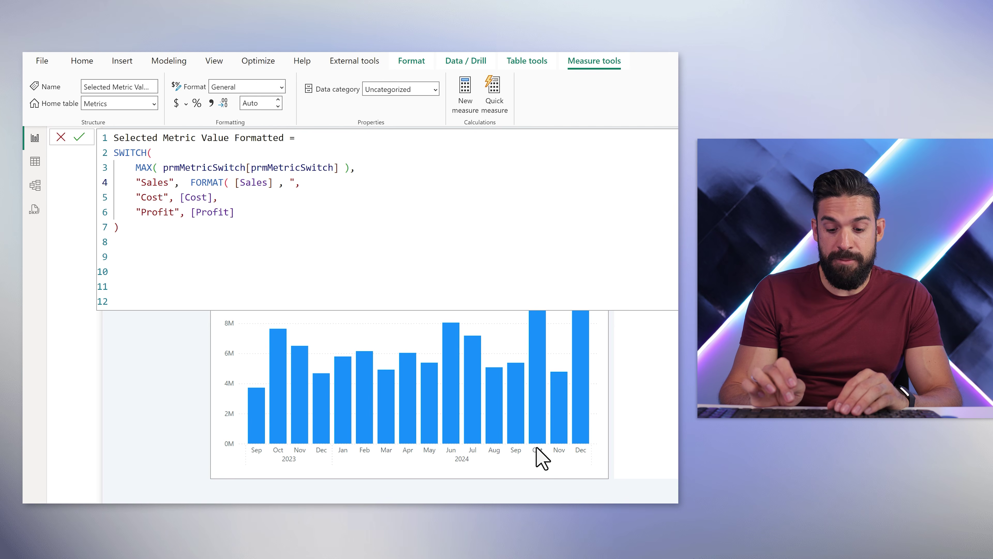
pyautogui.write('#,##0,,.0M" ,')
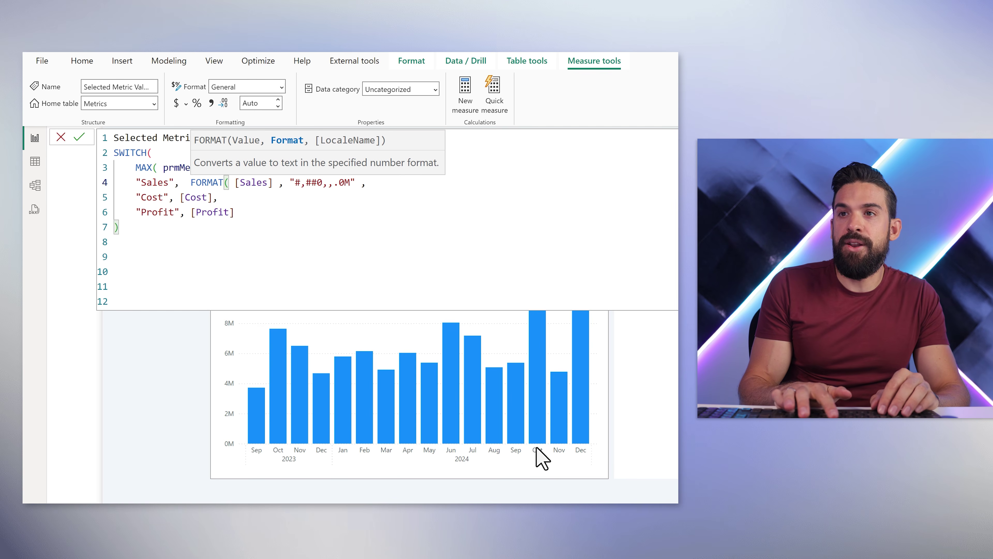
pyautogui.write(')')
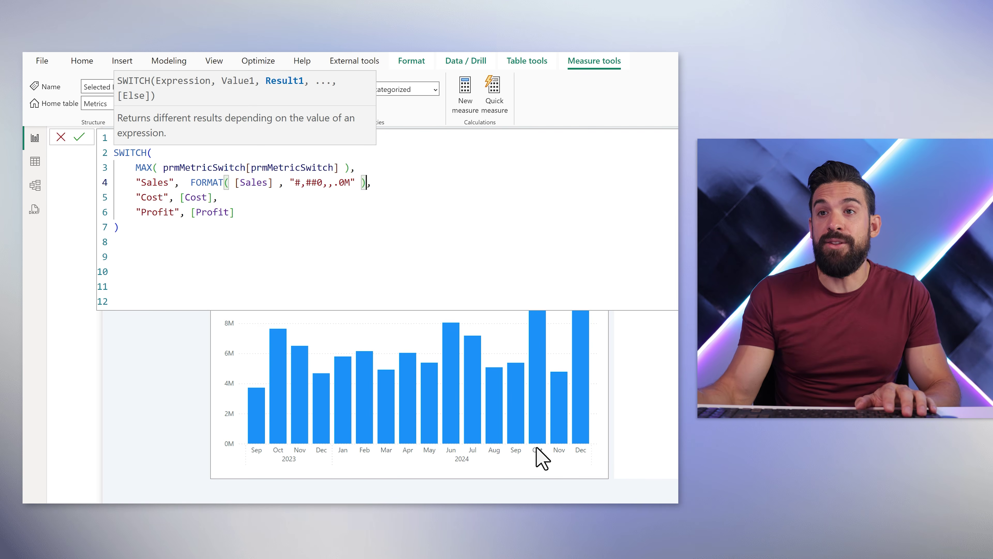
# - Copy the FORMAT wrapper with the "#,##0,,.0M" format string from the Sales case to the [Cost] and [Profit] cases
pyautogui.moveTo(227, 181); pyautogui.dragTo(190, 183)
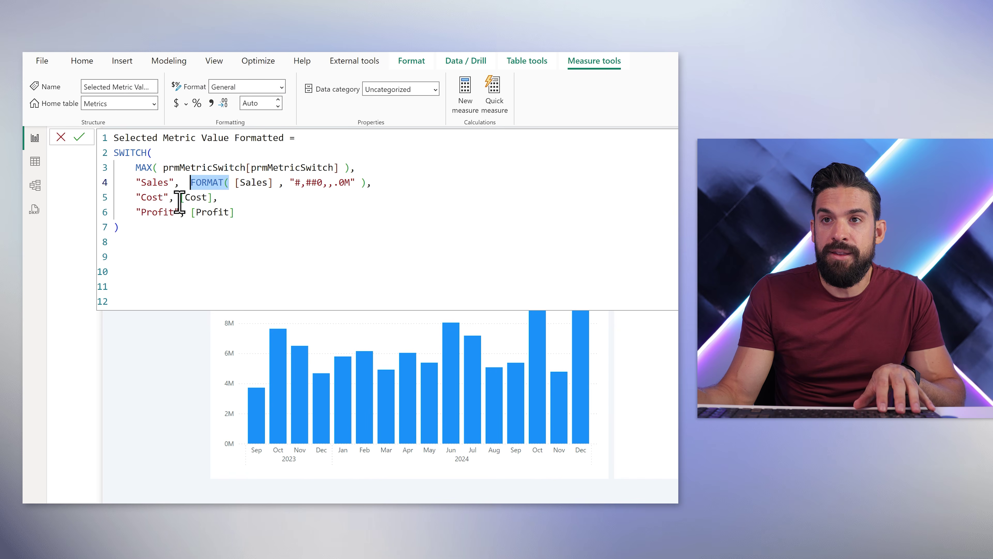
pyautogui.hotkey('ctrl', 'c')
pyautogui.click(180, 197)
pyautogui.hotkey('ctrl', 'v')
pyautogui.click(191, 212)
pyautogui.hotkey('ctrl', 'v')
pyautogui.moveTo(366, 183); pyautogui.dragTo(275, 184)
pyautogui.click(269, 196)
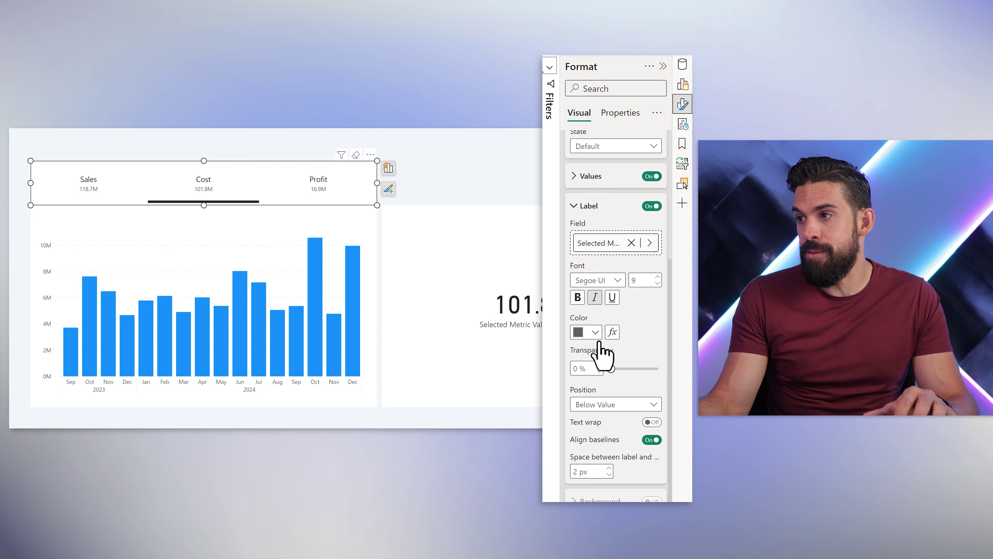
# - Place the slicer's callout label above the value and make it bold at font size 20
pyautogui.click(606, 407)
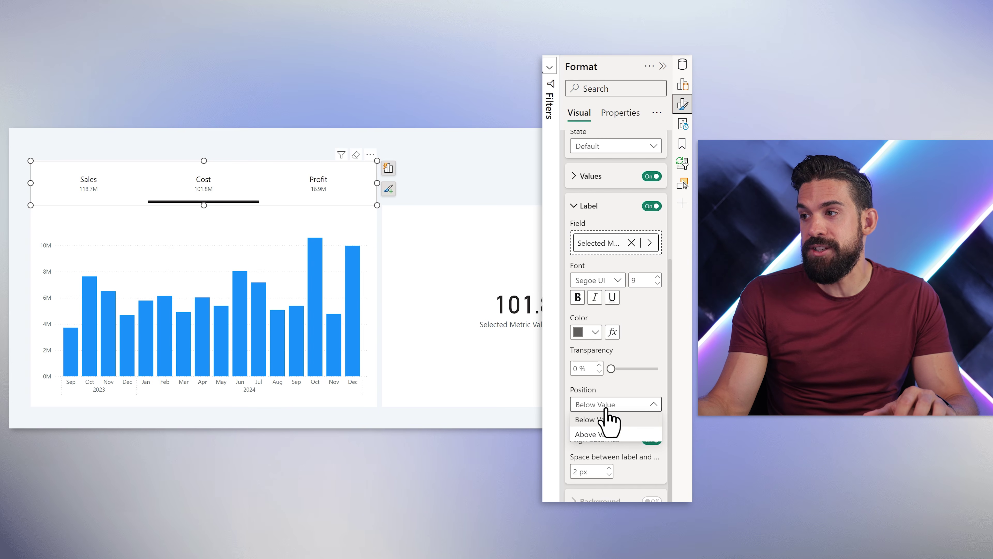
pyautogui.click(613, 434)
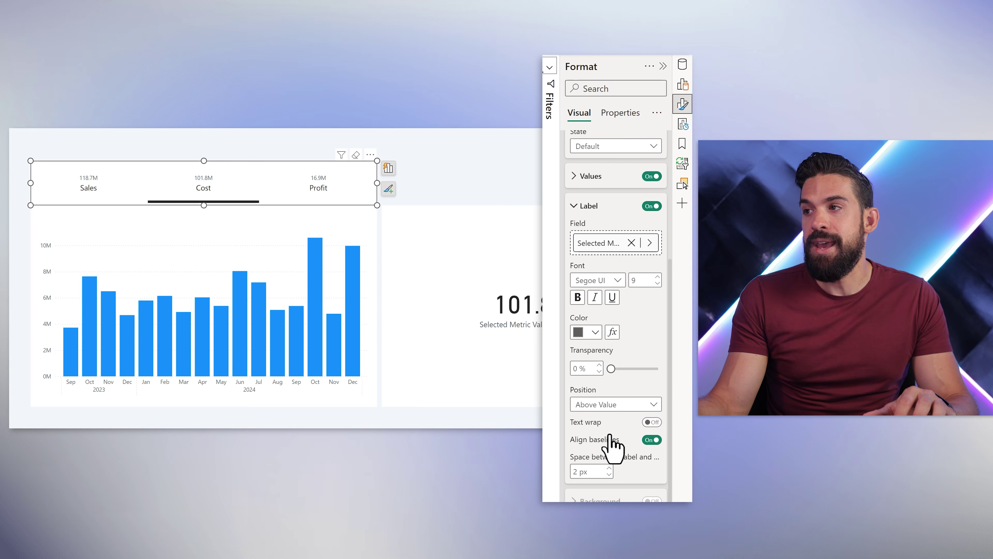
pyautogui.click(578, 297)
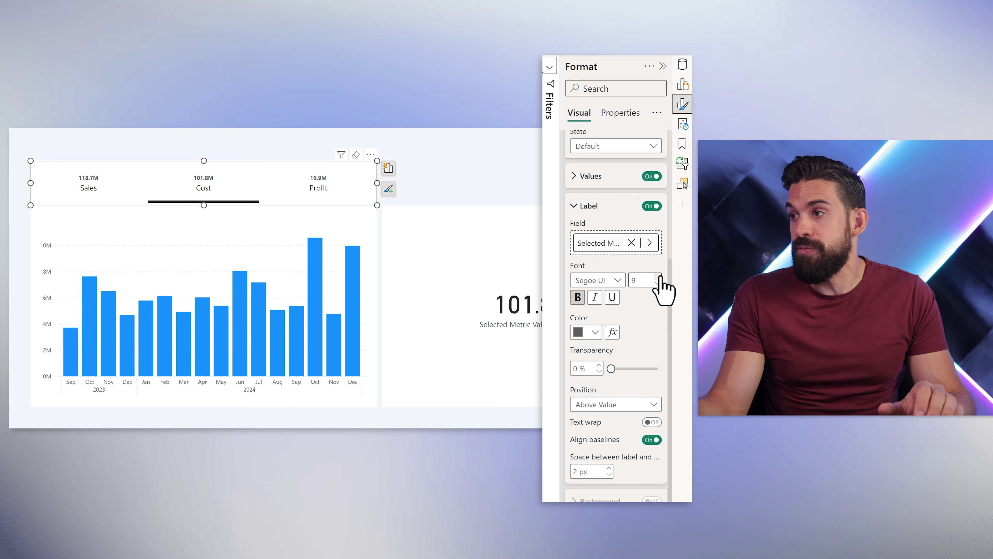
pyautogui.click(641, 280)
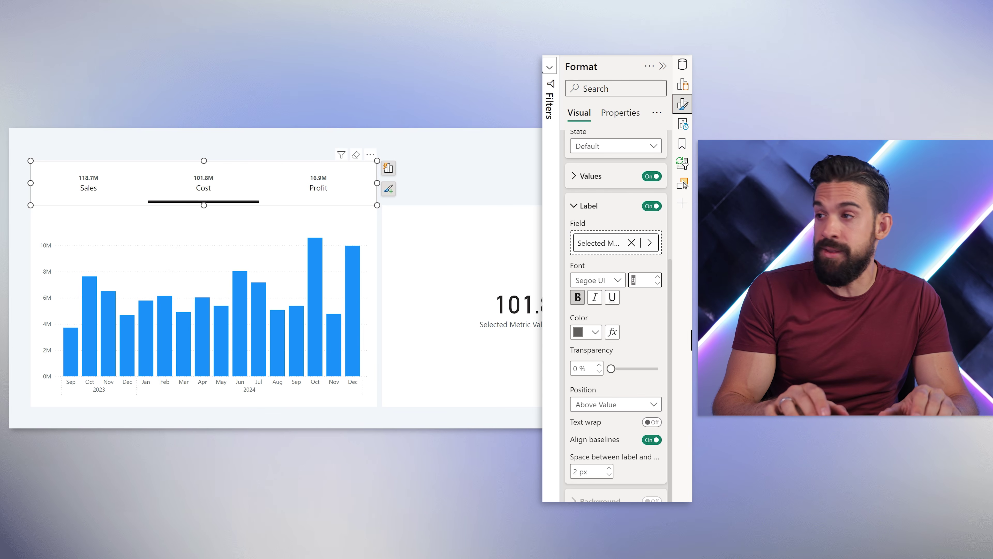
pyautogui.write('20')
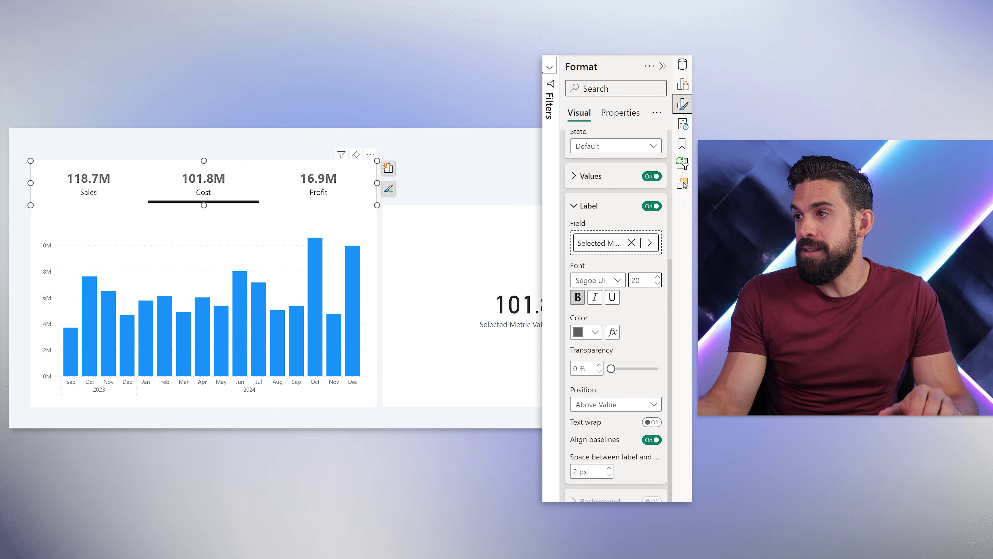
# - Set the callout label's font color to the theme blue for the Selected state
pyautogui.click(595, 332)
pyautogui.scroll(5, 610, 371)
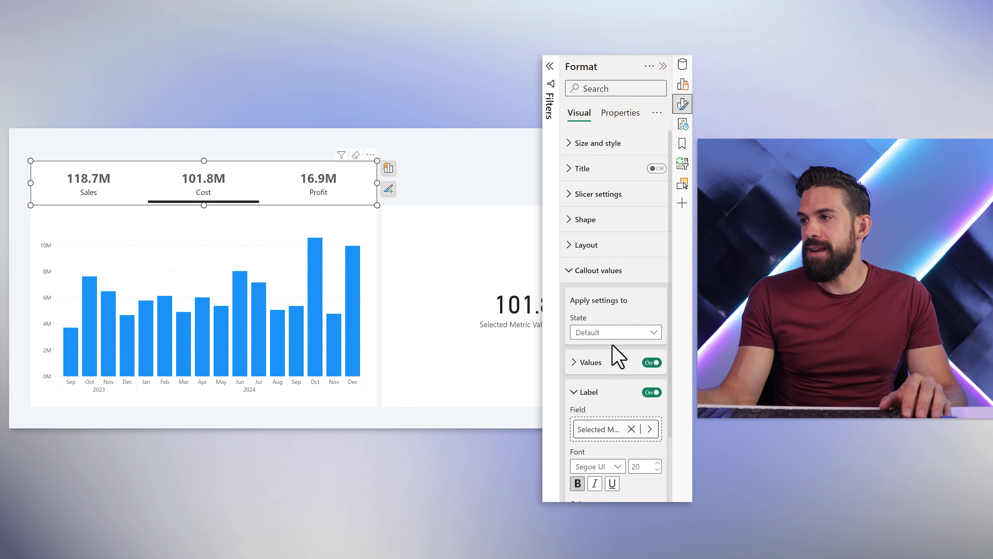
pyautogui.click(614, 332)
pyautogui.click(599, 391)
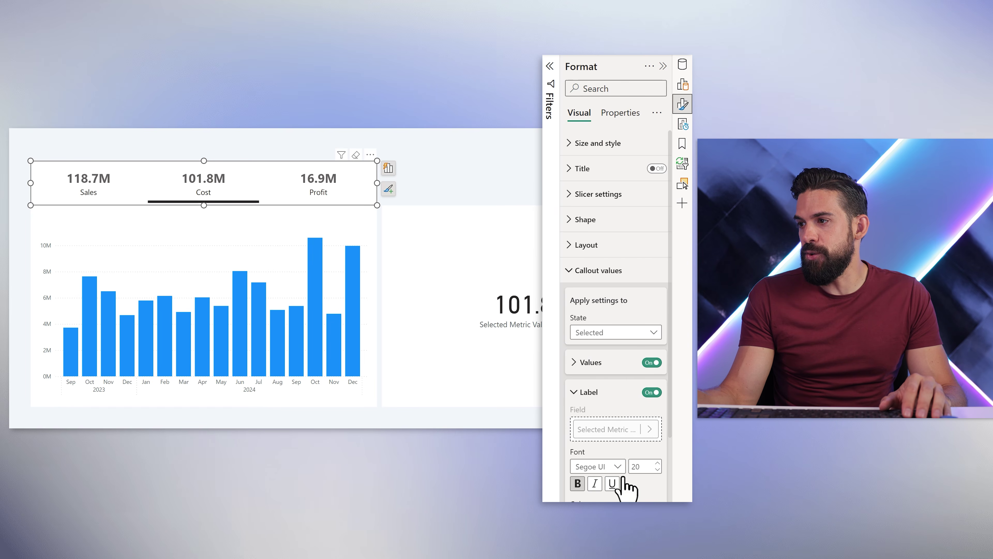
pyautogui.scroll(-3, 610, 466)
pyautogui.click(592, 395)
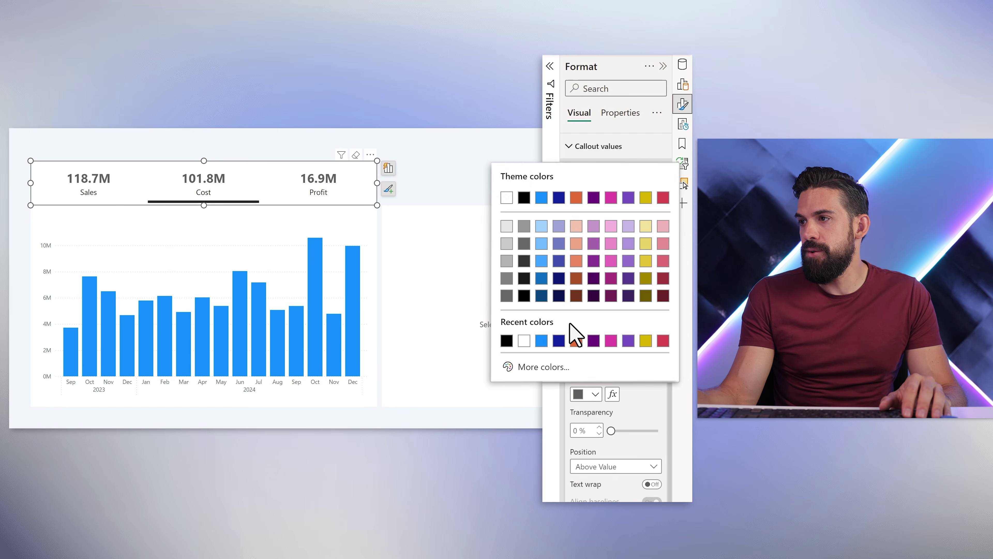
pyautogui.click(541, 340)
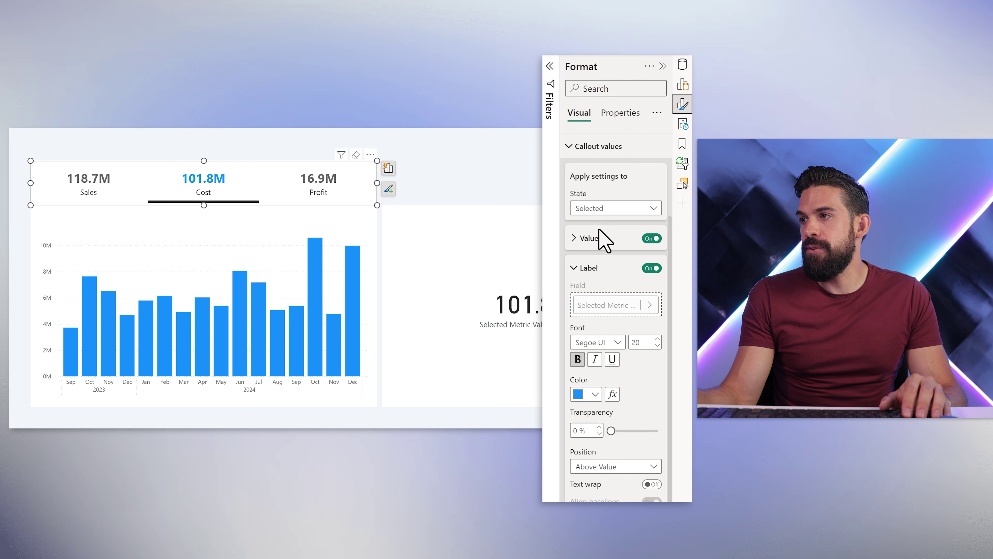
# - Format the callout values for the Default state with the color White, 50% darker and font size 10
pyautogui.click(599, 241)
pyautogui.click(612, 209)
pyautogui.click(602, 265)
pyautogui.click(592, 323)
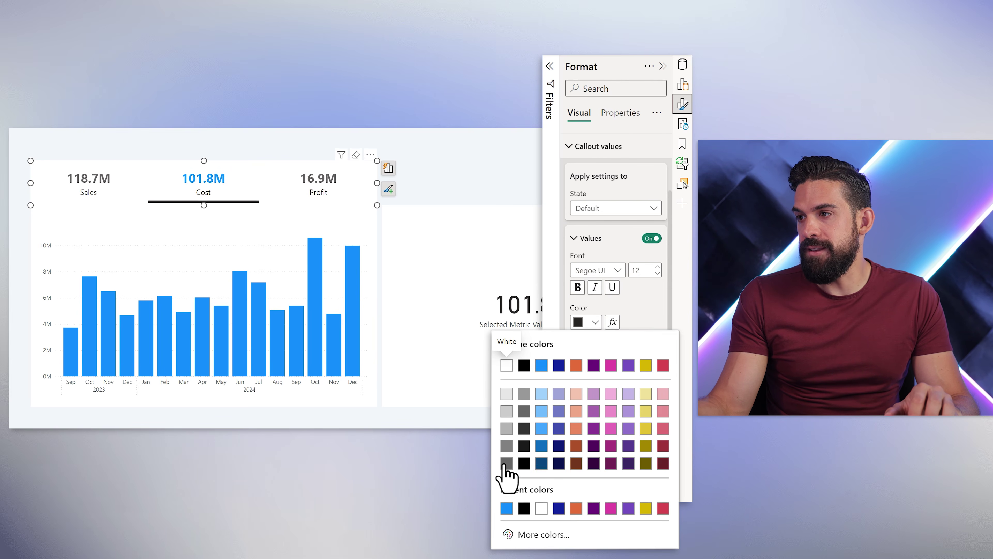
pyautogui.click(507, 447)
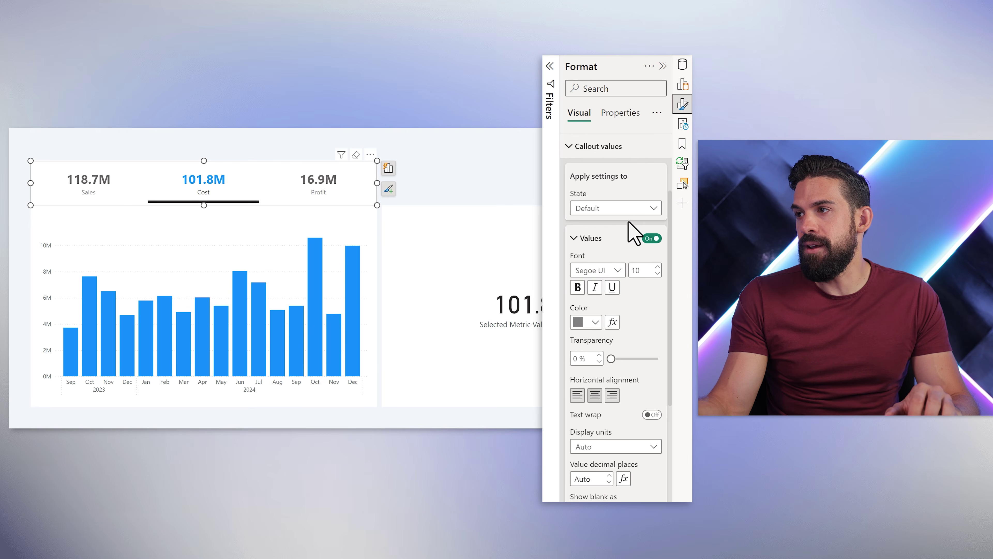
# - Color the callout values White, 50% darker for the Selected state
pyautogui.click(625, 211)
pyautogui.click(610, 267)
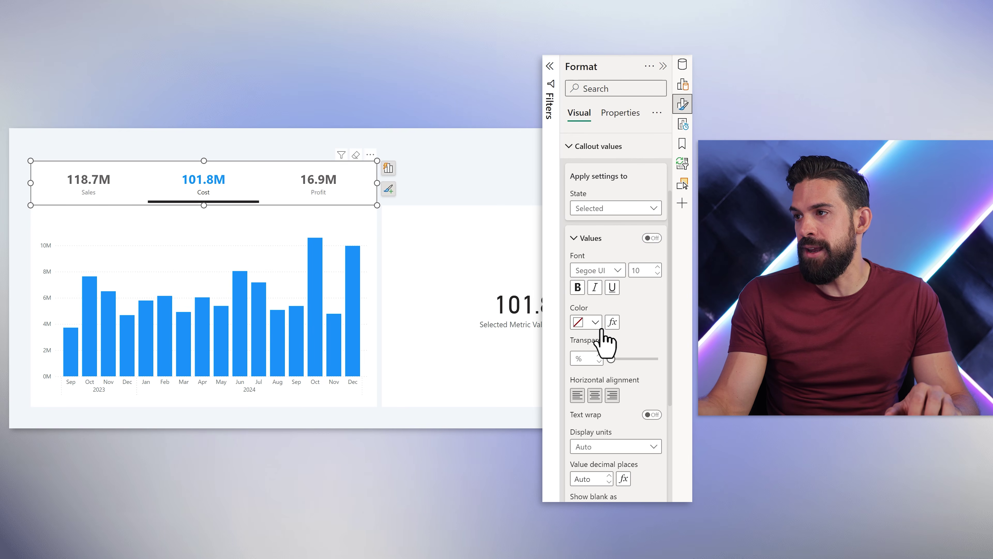
pyautogui.click(590, 322)
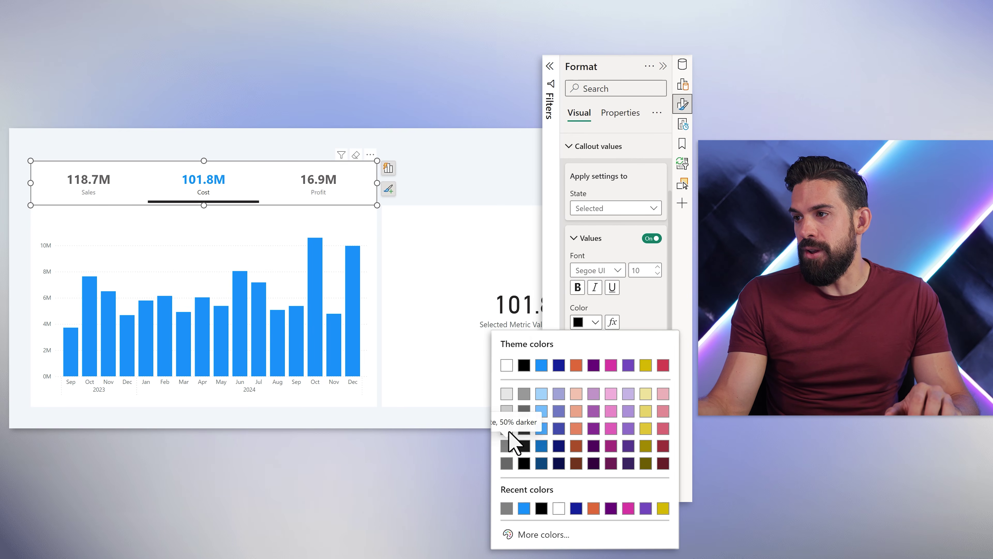
pyautogui.click(507, 446)
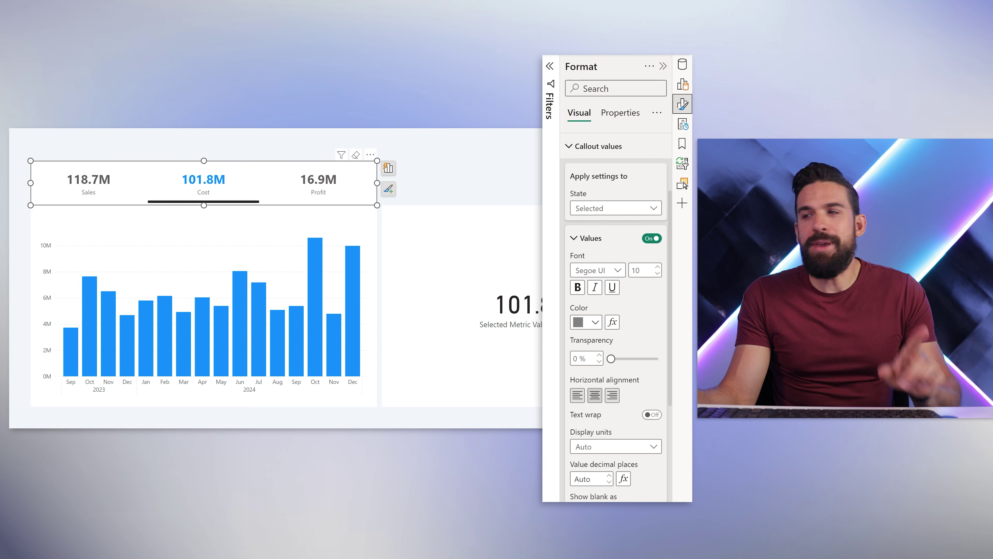
# - Set the callout values' font size to 12 for both the Default and Selected states
pyautogui.click(644, 208)
pyautogui.click(612, 227)
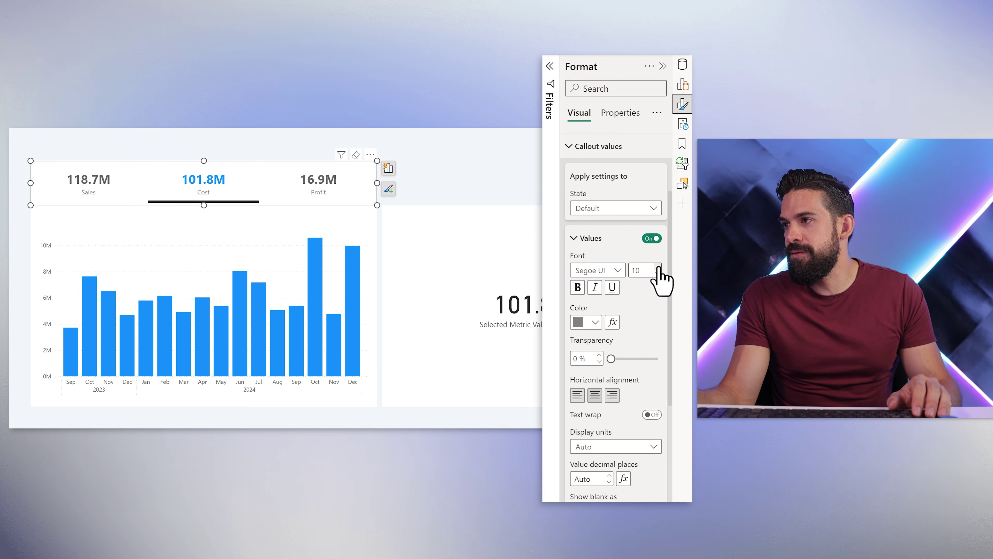
pyautogui.click(626, 212)
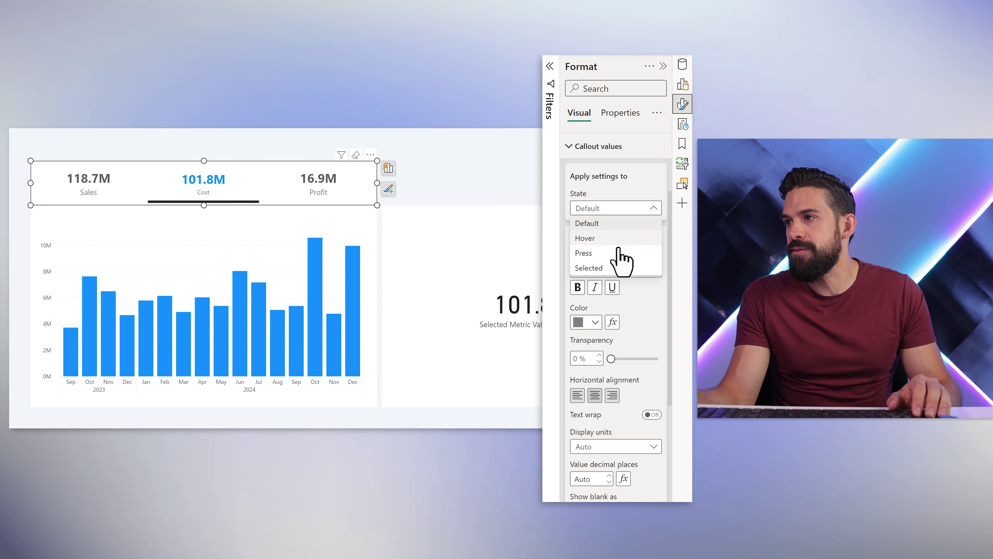
pyautogui.click(622, 266)
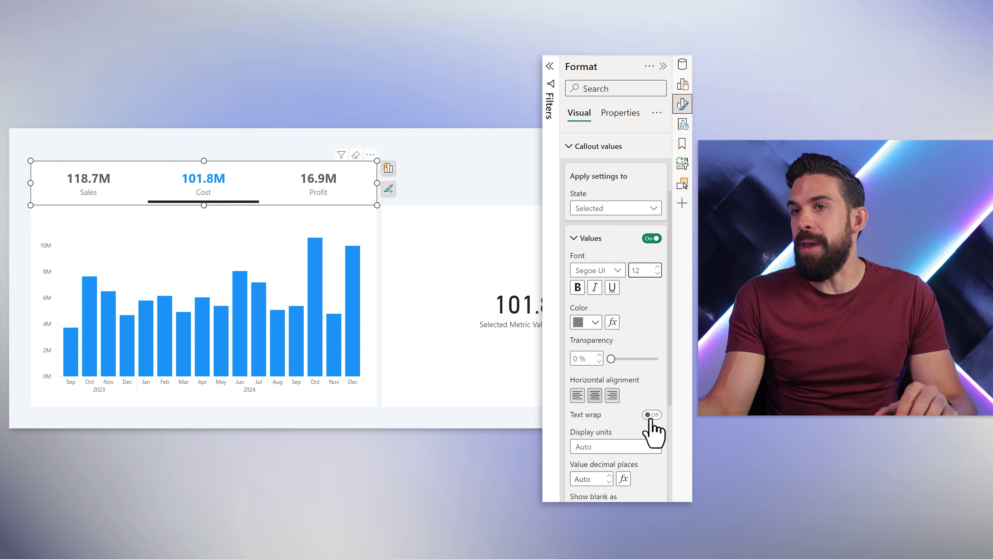
# - Set the space between label and value to 5 px for the Default state
pyautogui.scroll(-7, 603, 430)
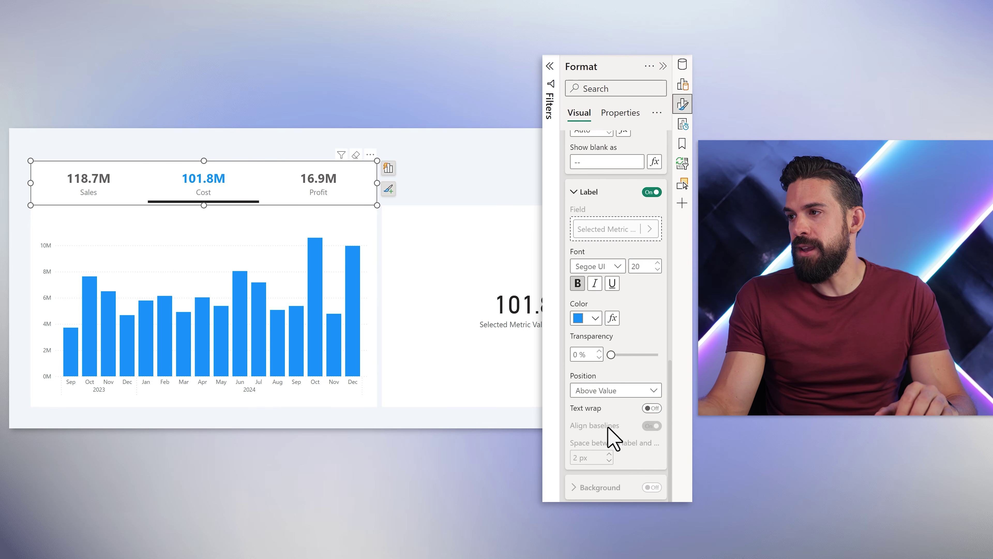
pyautogui.scroll(7, 616, 402)
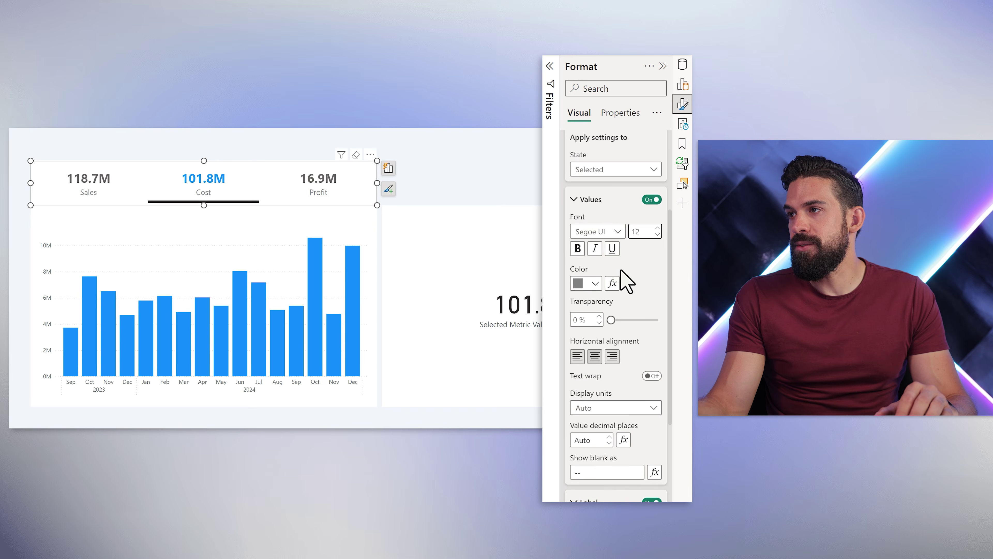
pyautogui.click(619, 169)
pyautogui.click(612, 185)
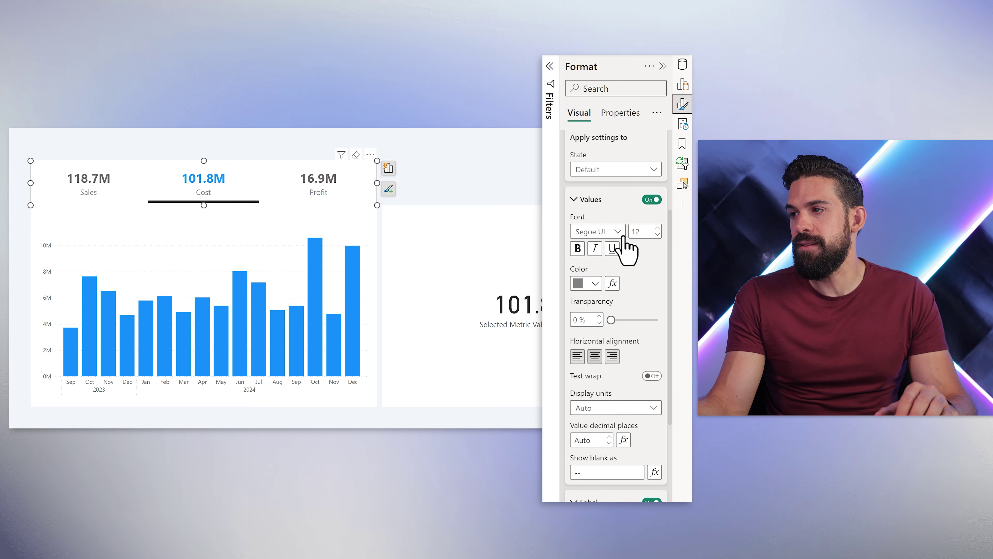
pyautogui.scroll(-6, 624, 256)
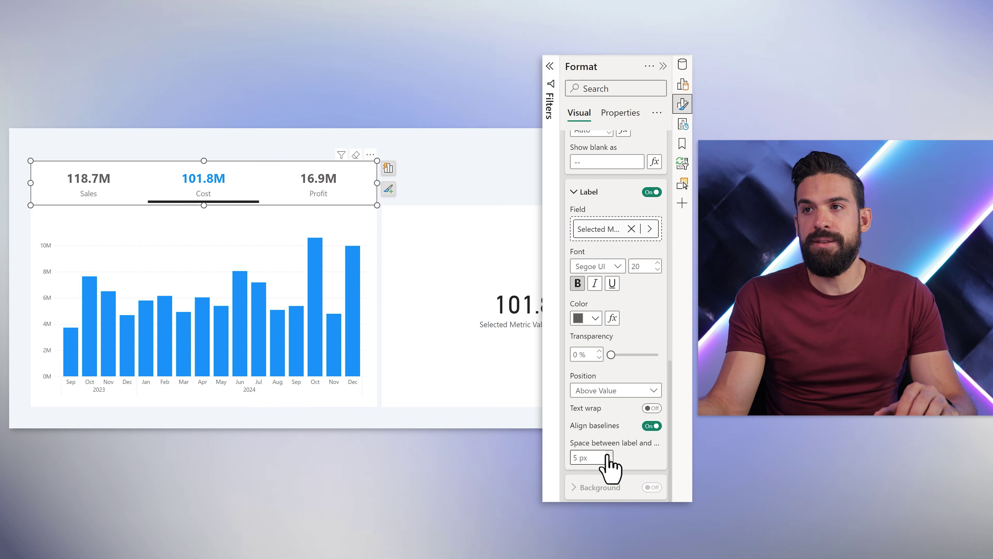
# - Switch the slicer to Profit and make it slightly taller by extending its upper edge
pyautogui.click(373, 173)
pyautogui.click(207, 168)
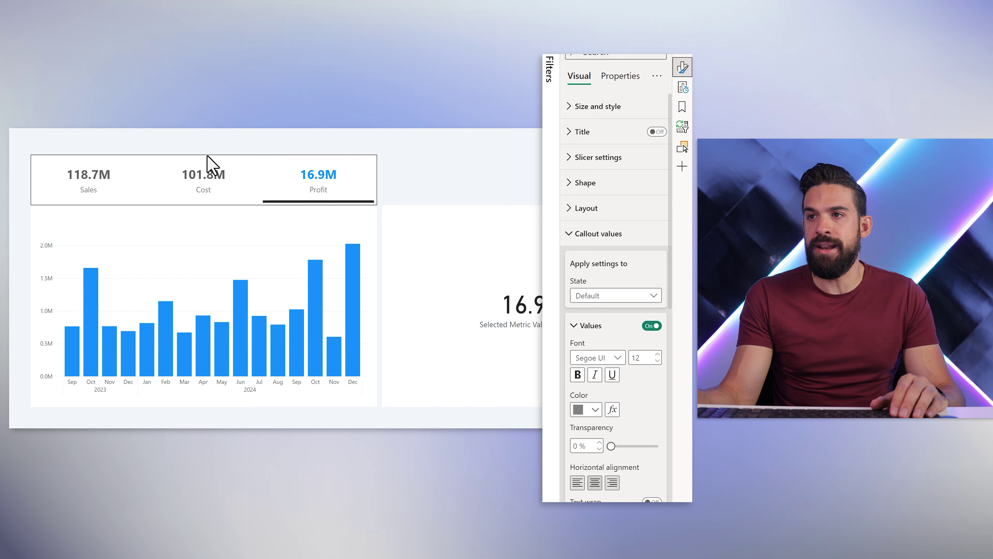
pyautogui.scroll(-3, 641, 458)
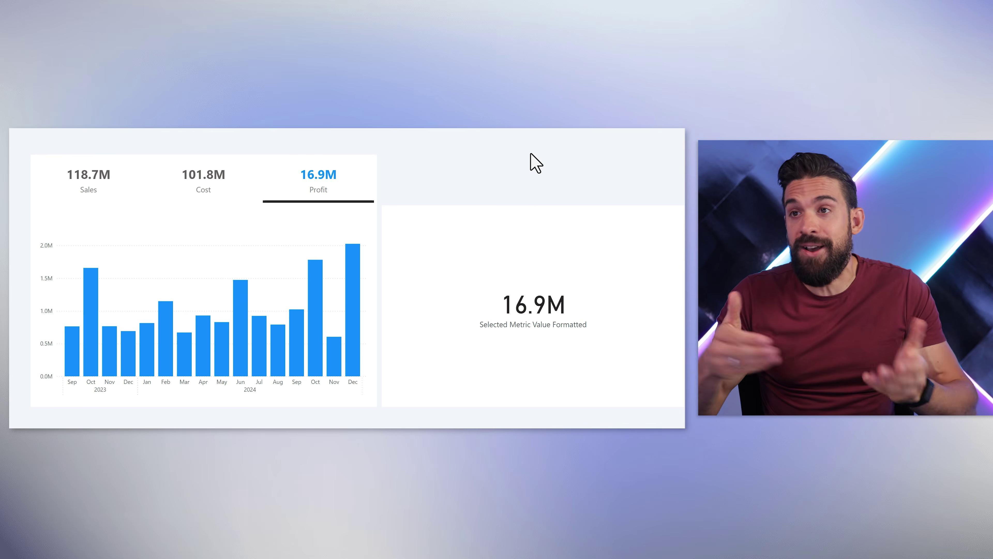
# - Test the metric switch by selecting Cost and Sales in the slicer
pyautogui.click(423, 220)
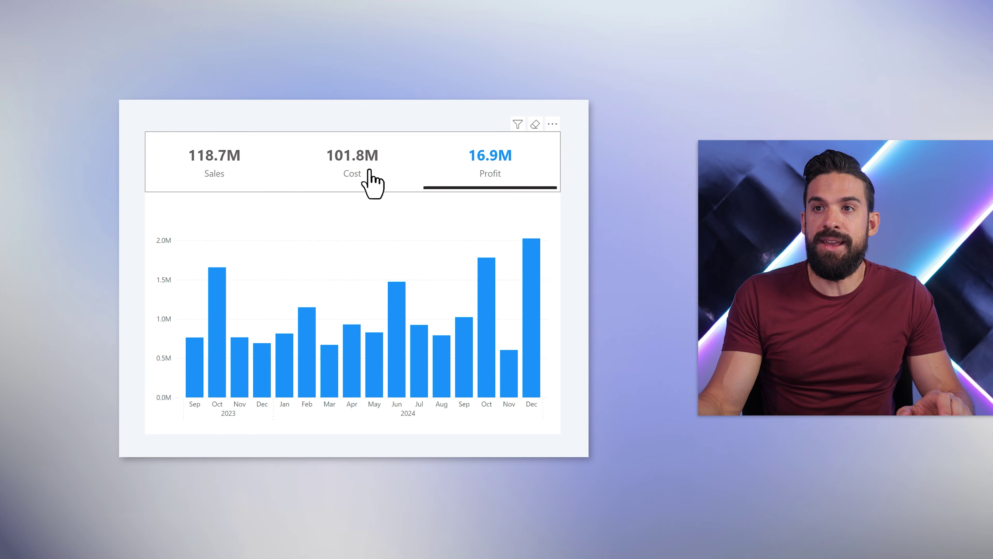
pyautogui.click(369, 181)
pyautogui.click(205, 174)
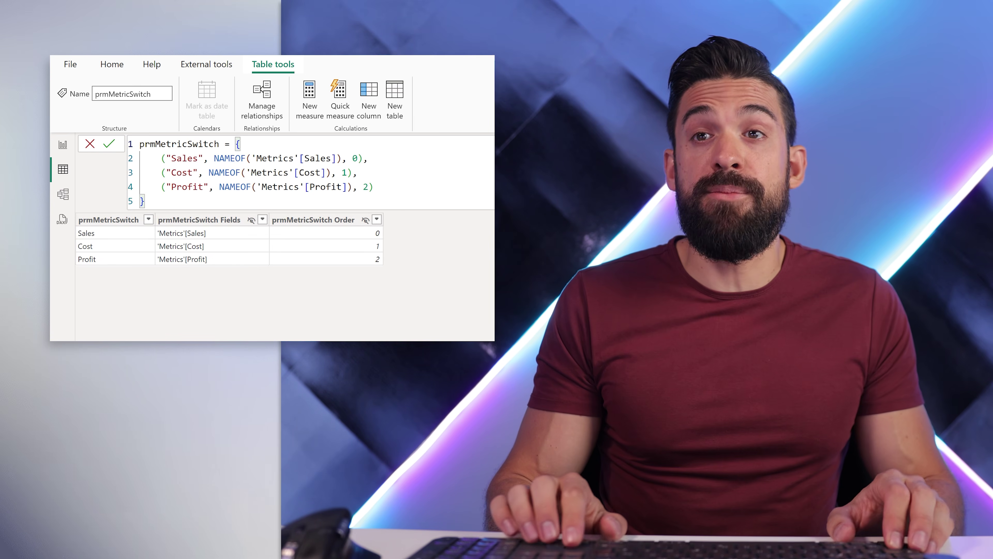
# - Move the opening brace of the prmMetricSwitch formula to its own line and add the comment "-- Non cumulative" above the Sales row
pyautogui.hotkey('shift', 'Return')
pyautogui.press('Escape')
pyautogui.hotkey('shift', 'Return')
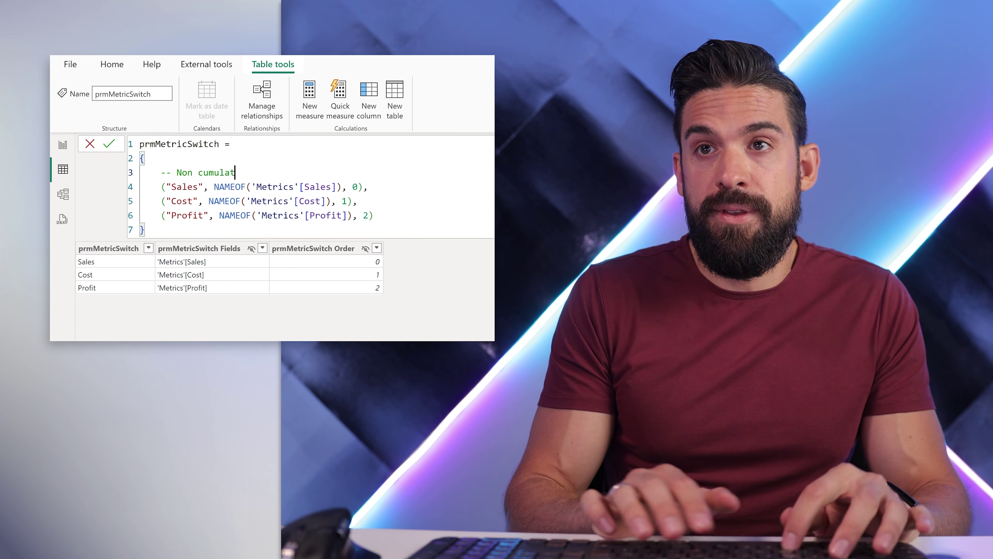
pyautogui.write('ive')
# - Add the comment "-- Cumulative" on a new line below the Profit row
pyautogui.click(421, 216)
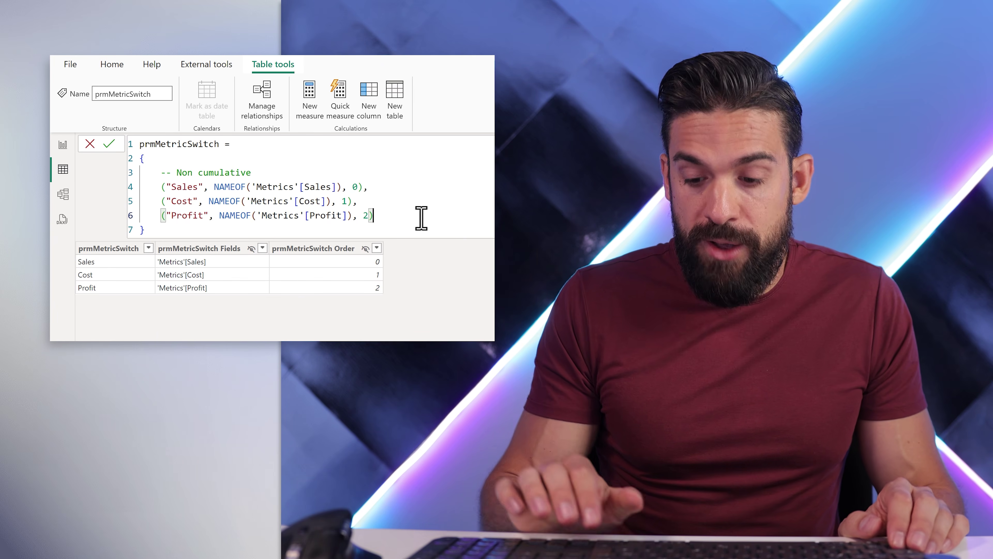
pyautogui.press('Return')
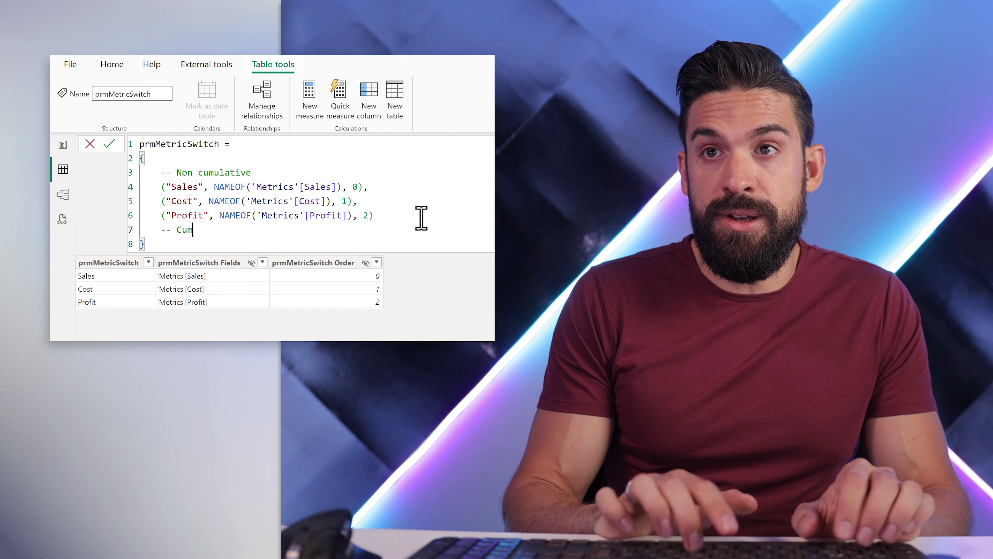
pyautogui.write('-- Cumulative')
# - Duplicate the Sales, Cost and Profit rows below the Cumulative comment and add the separating comma after the original Profit row
pyautogui.moveTo(390, 215); pyautogui.dragTo(123, 192)
pyautogui.hotkey('ctrl', 'c')
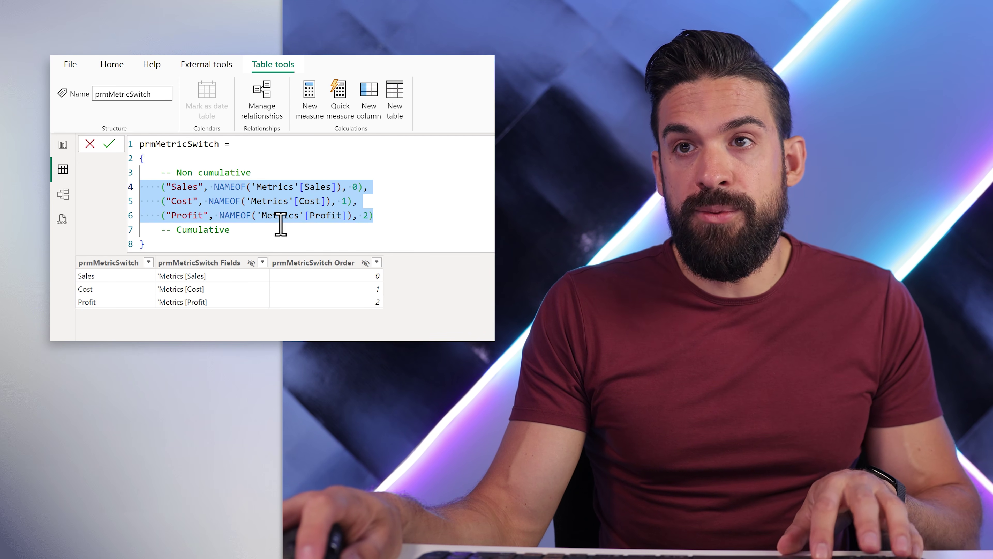
pyautogui.click(261, 232)
pyautogui.press('Return')
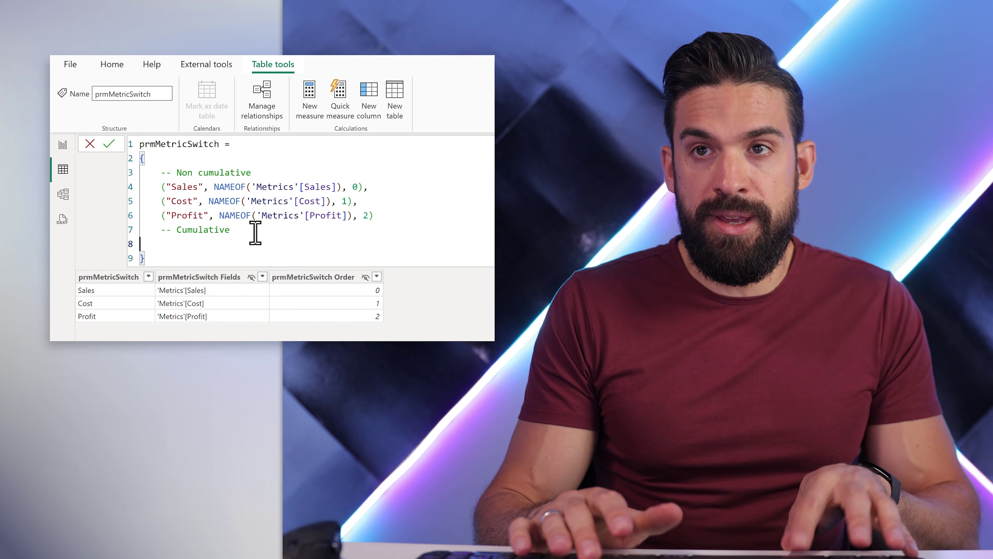
pyautogui.hotkey('ctrl', 'v')
pyautogui.click(396, 212)
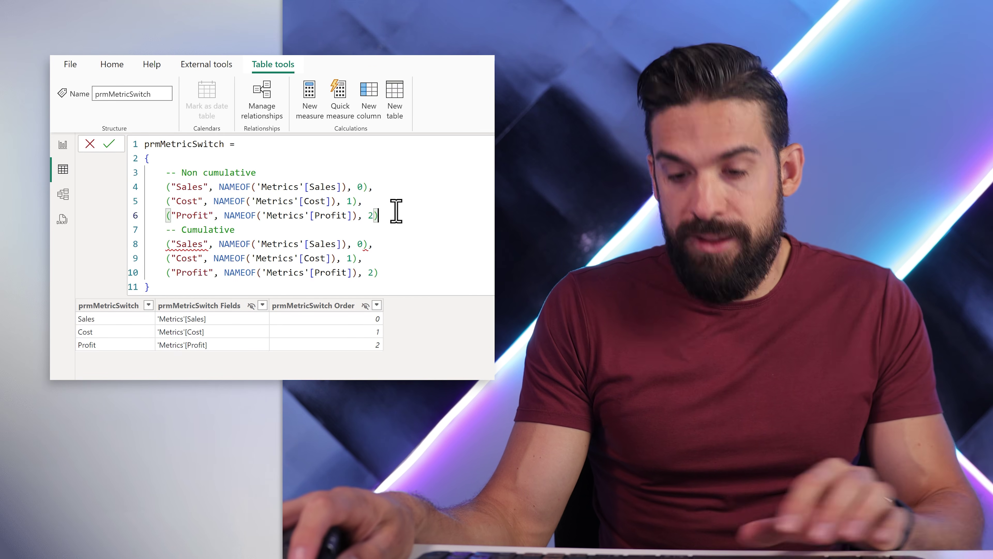
pyautogui.write(',')
# - Rename the three cumulative rows' labels to "Sales To Date", "Cost To Date" and "Profit To Date"
pyautogui.click(203, 243)
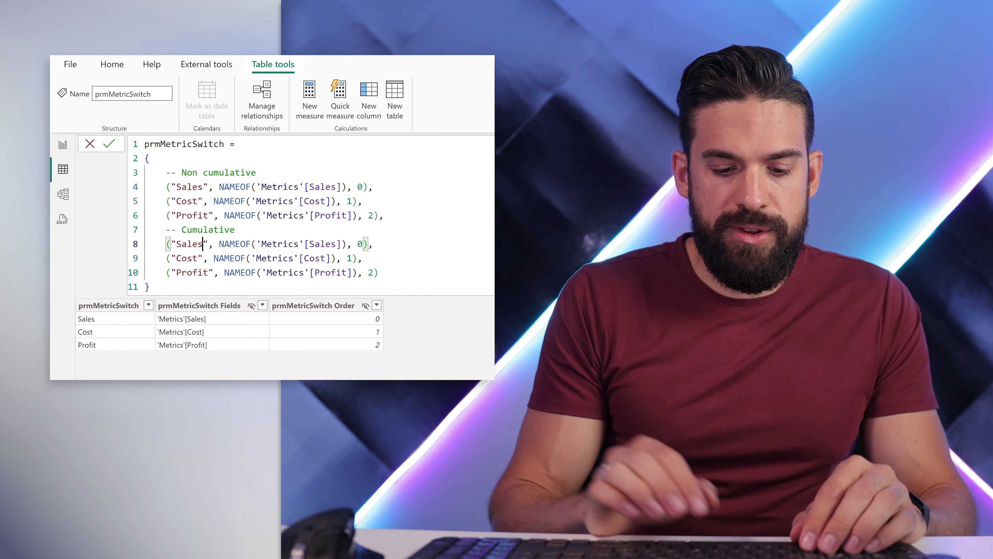
pyautogui.write('To Date')
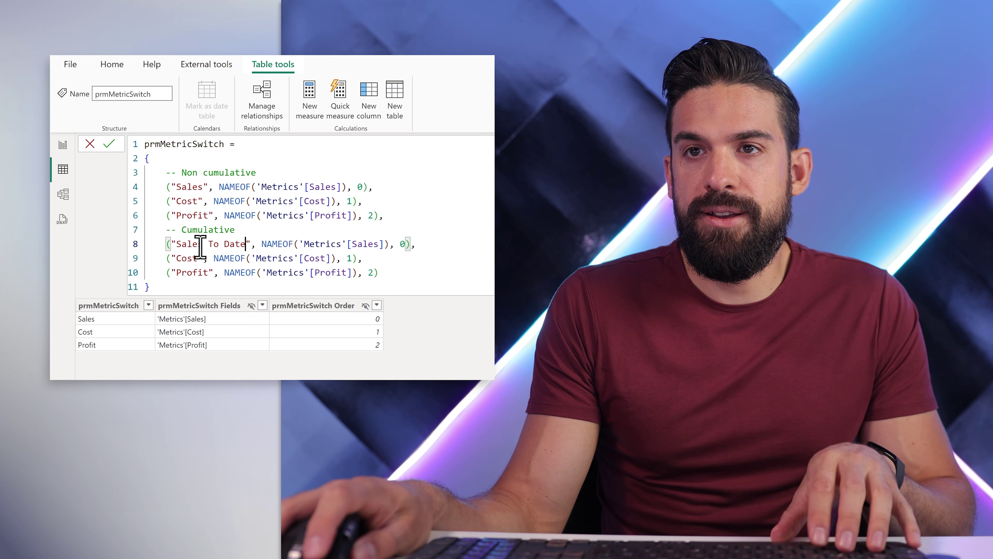
pyautogui.moveTo(201, 247); pyautogui.dragTo(234, 247)
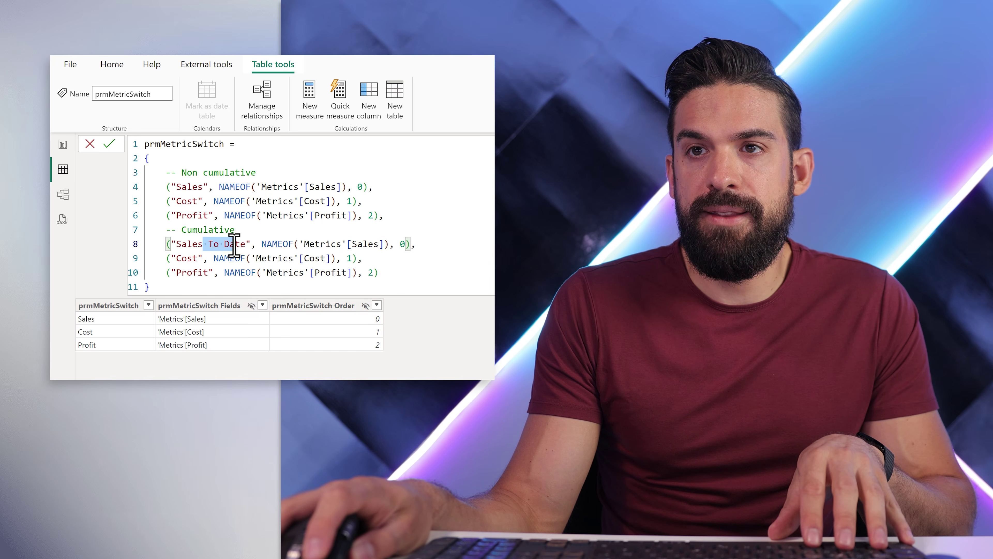
pyautogui.click(198, 259)
pyautogui.write('To Date')
pyautogui.click(206, 271)
pyautogui.write('To Date')
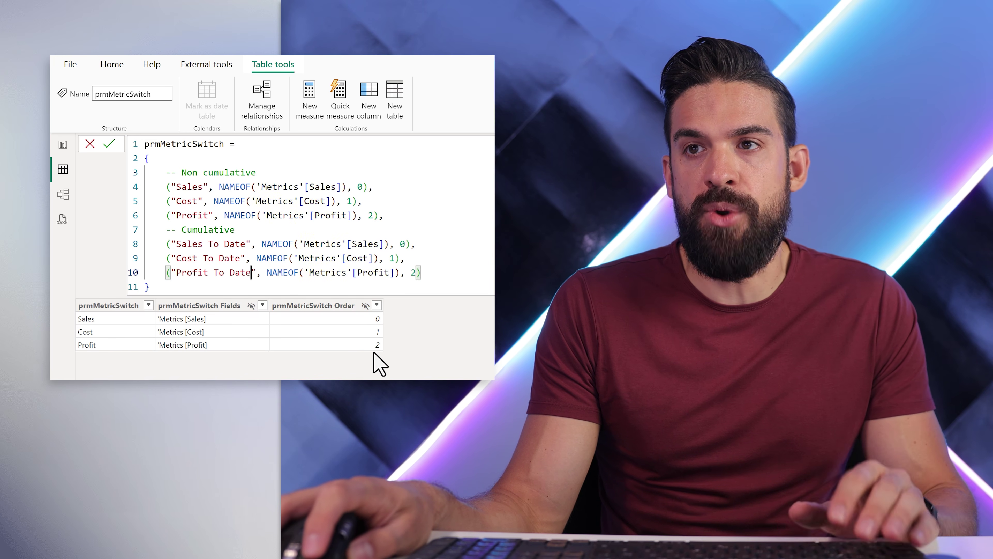
# - Commit the prmMetricSwitch formula with its three added cumulative rows
pyautogui.press('Return')
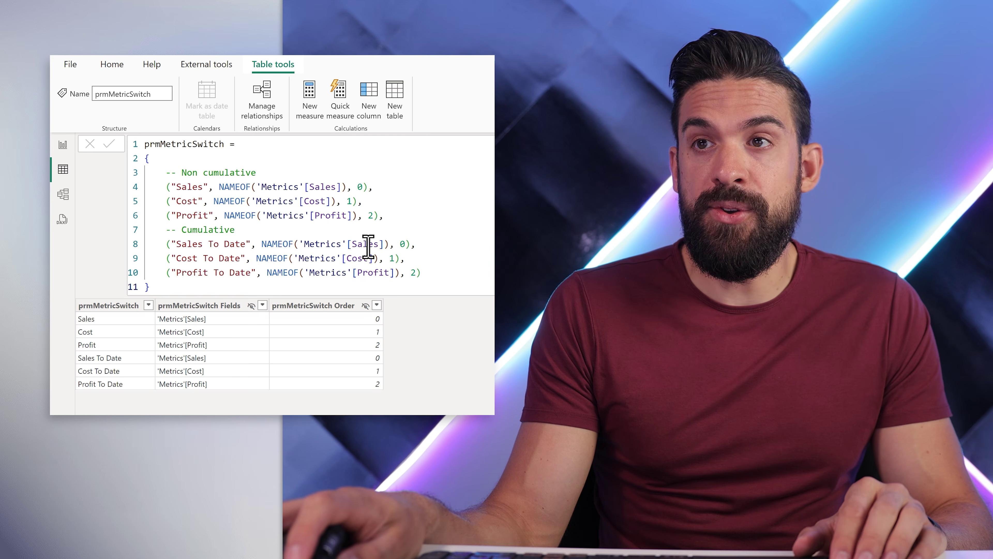
pyautogui.doubleClick(368, 244)
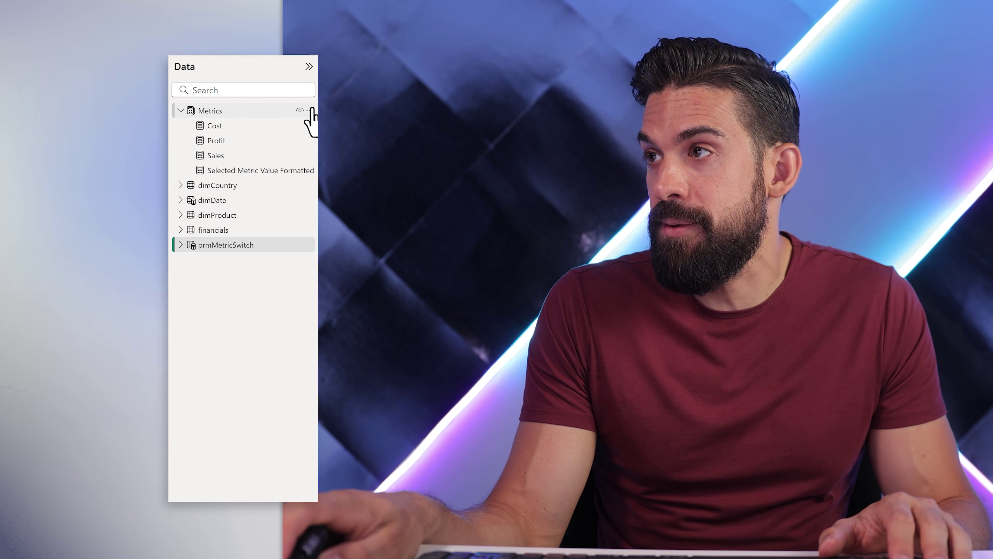
# - Create a new measure in the Metrics table and start its formula with the name "Sales to Date"
pyautogui.click(311, 110)
pyautogui.click(269, 119)
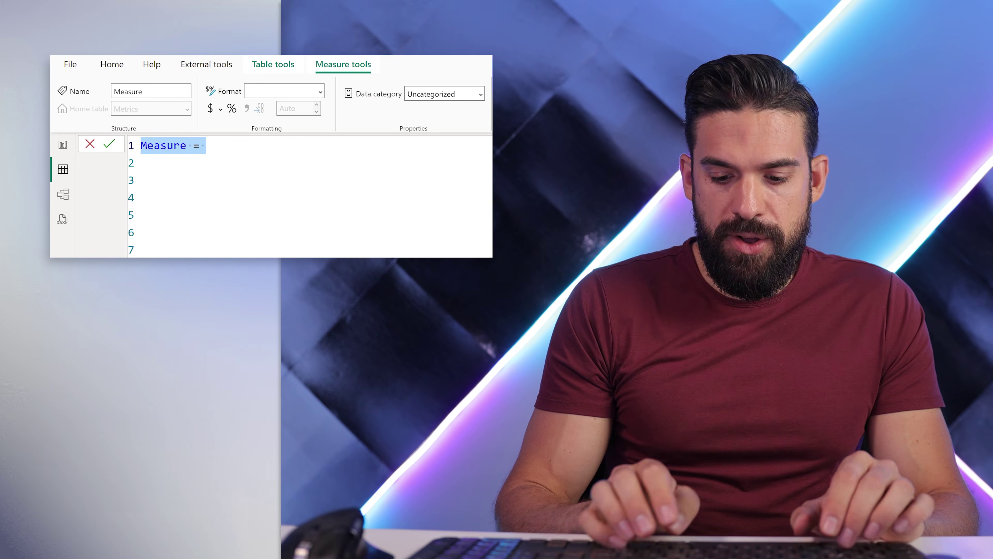
pyautogui.write('Sales to Date =')
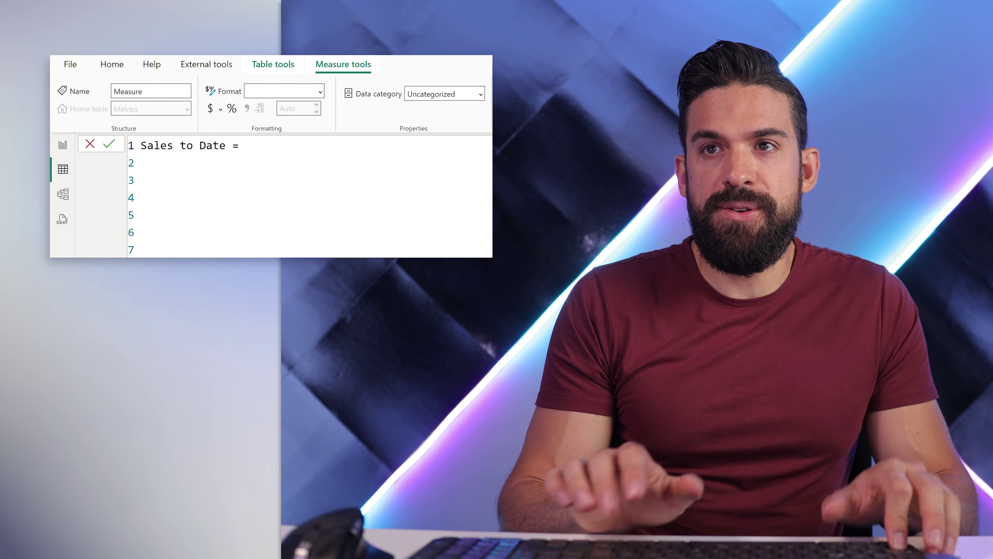
# - Define the variable _SelMaxDate as MAX( dimDate[Date] ) on the second line of the measure
pyautogui.write('VAR _SelMaxDate')
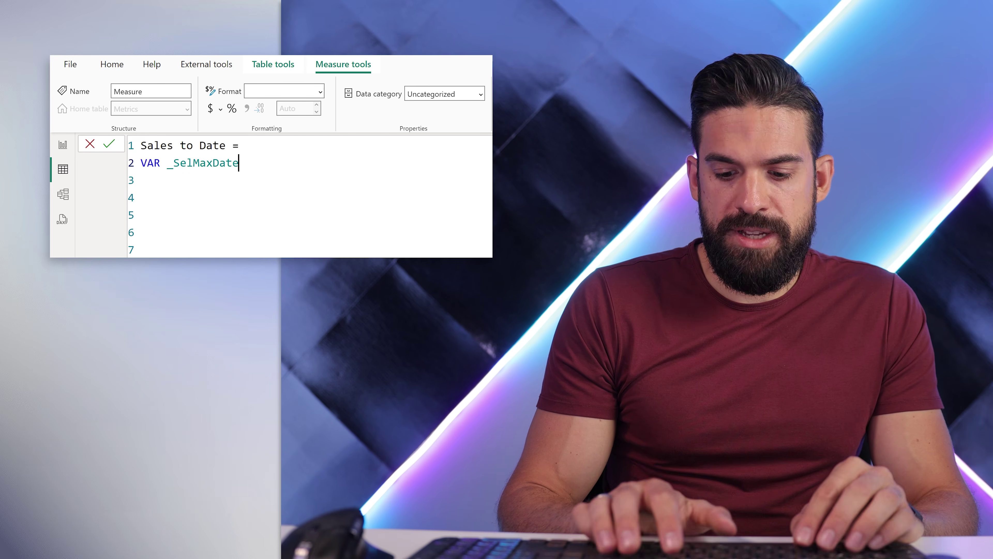
pyautogui.write('MAX( dimd')
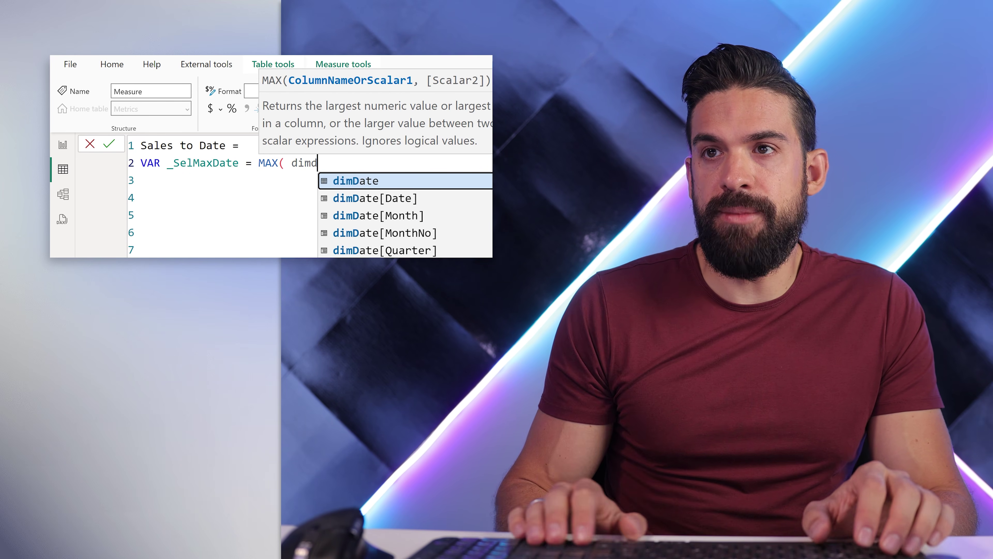
pyautogui.press('Down')
pyautogui.press('Tab')
pyautogui.write(')')
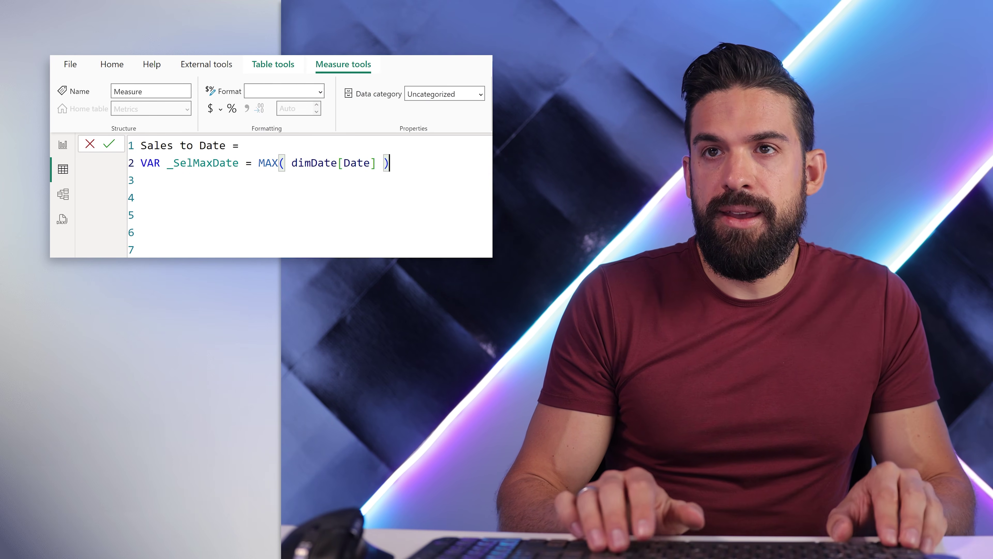
# - Add the variable _MinDateOverall with a CALCULATE whose expression is MIN( dimDate[Date] ), followed by a comma for the filter
pyautogui.press('Return')
pyautogui.write('VAR _MinDateOveral')
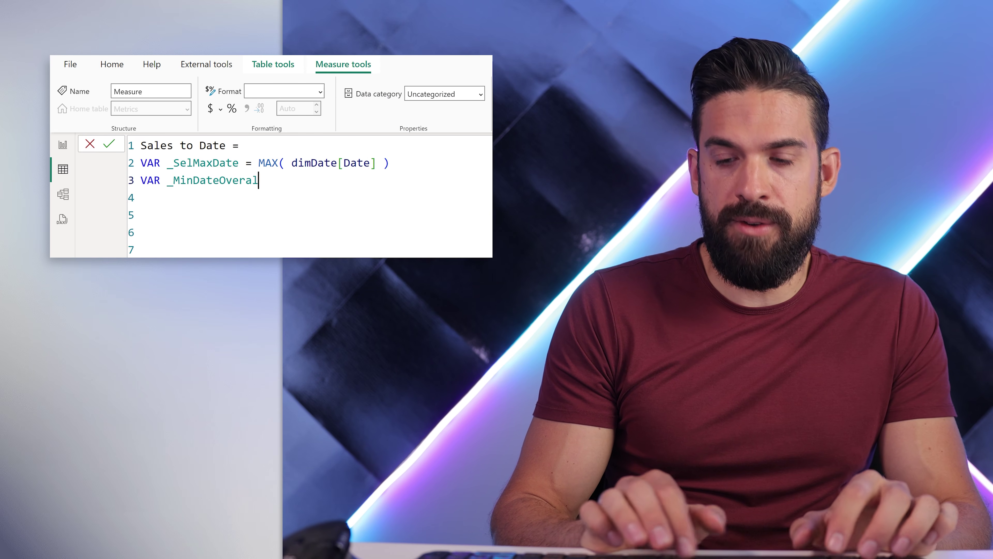
pyautogui.write('CAL')
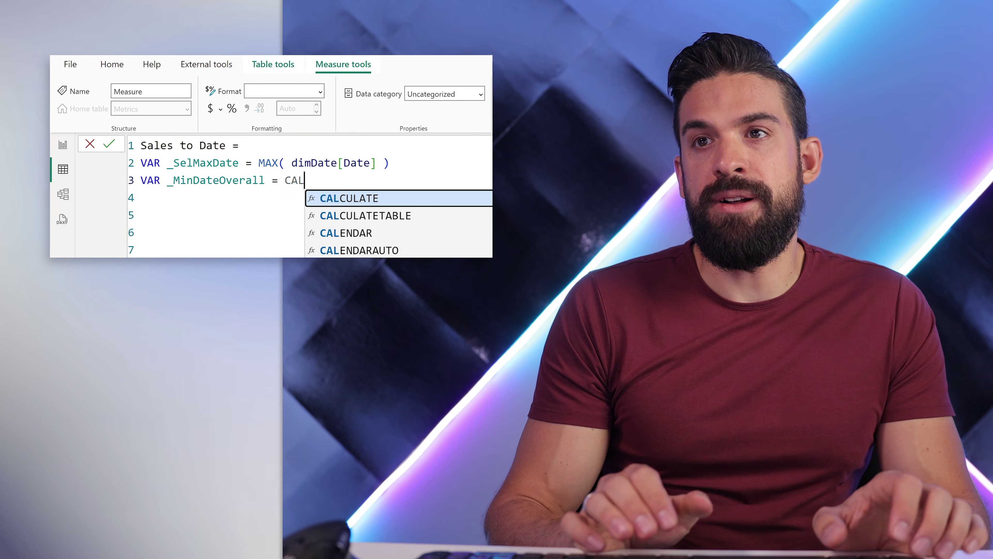
pyautogui.press('Tab')
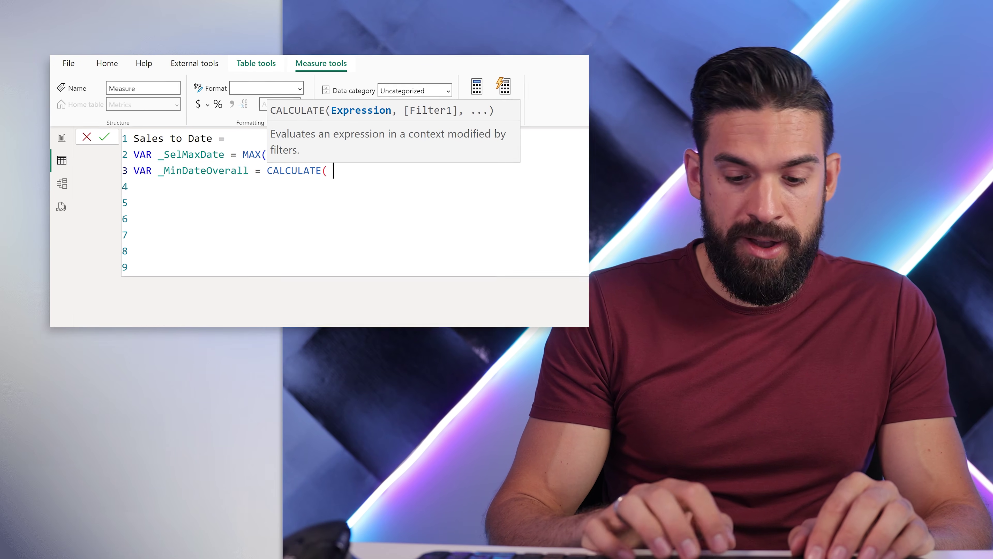
pyautogui.write('MIN(')
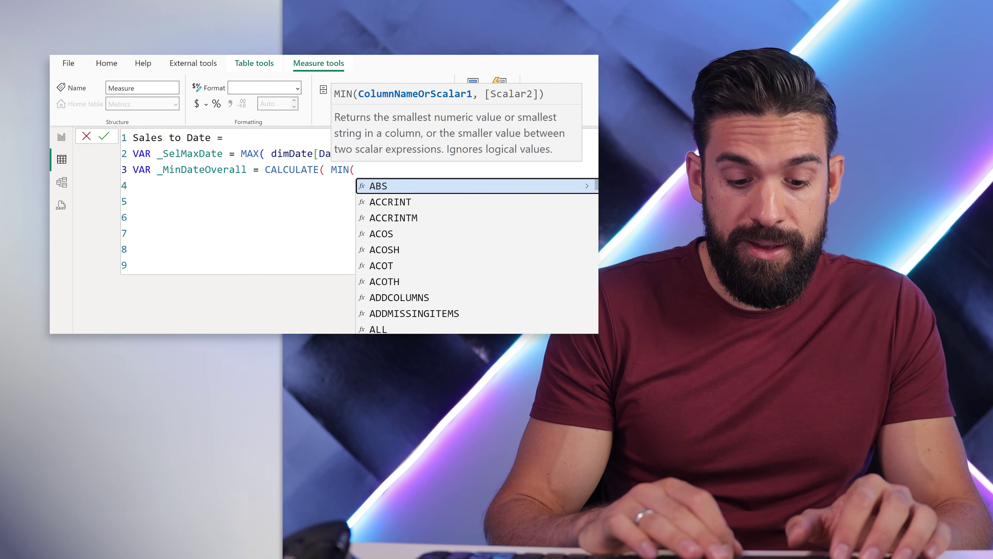
pyautogui.write(' dimDate[Date] )')
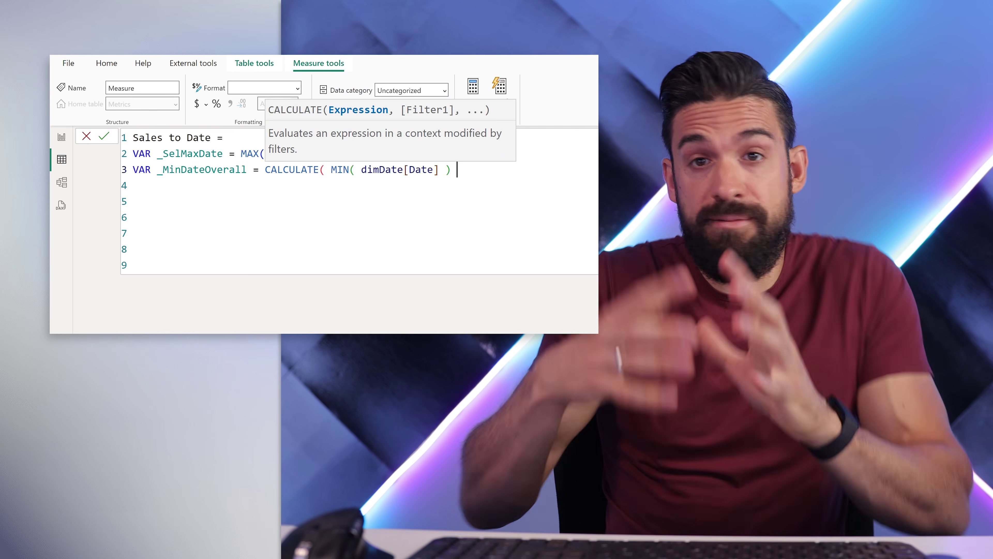
pyautogui.write(' ,')
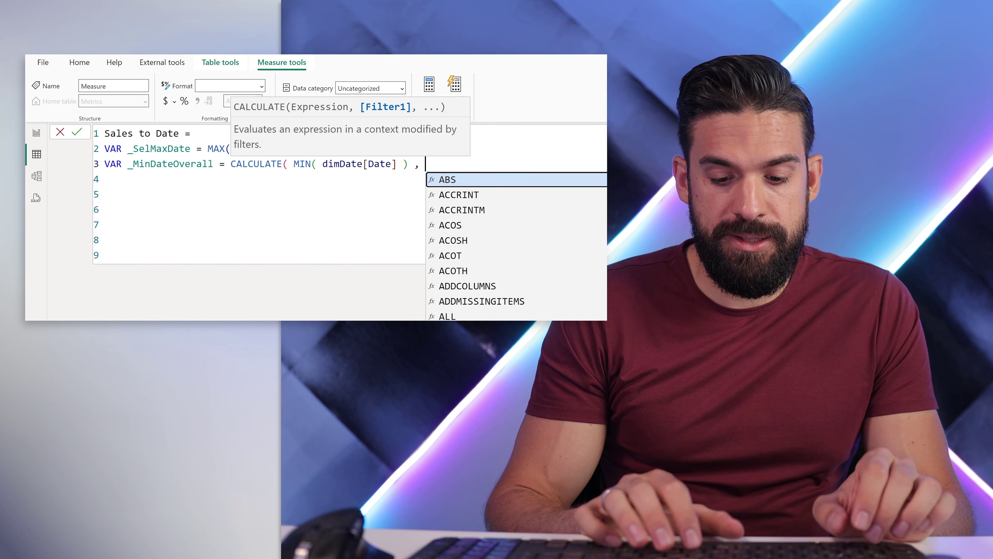
pyautogui.write(' ALL')
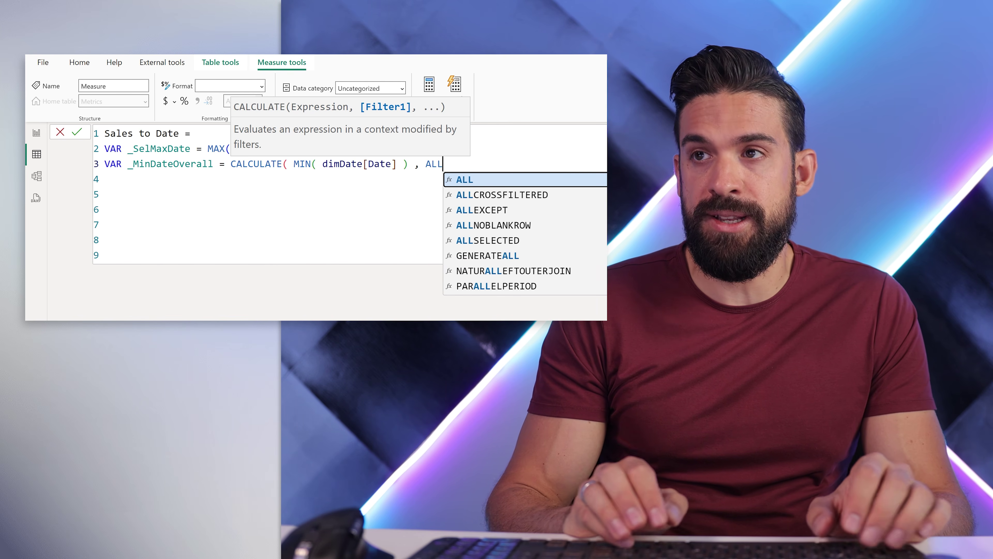
pyautogui.write('SELECTED(')
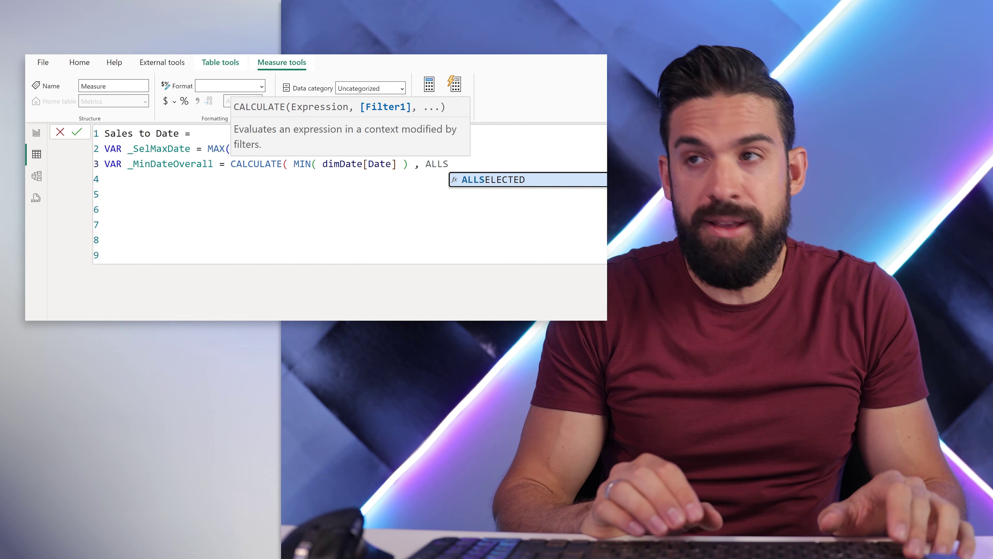
pyautogui.press('Tab')
pyautogui.write('dimd')
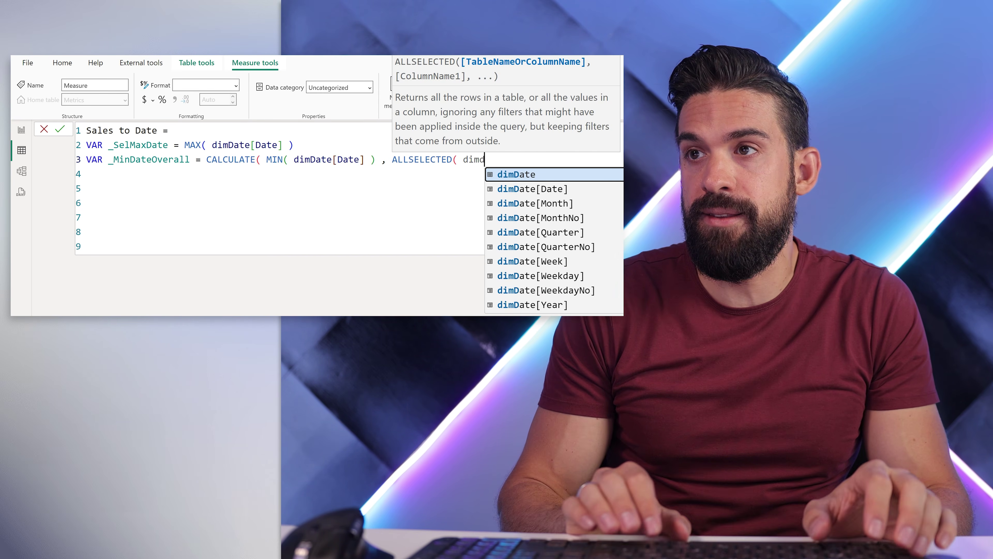
pyautogui.press('Tab')
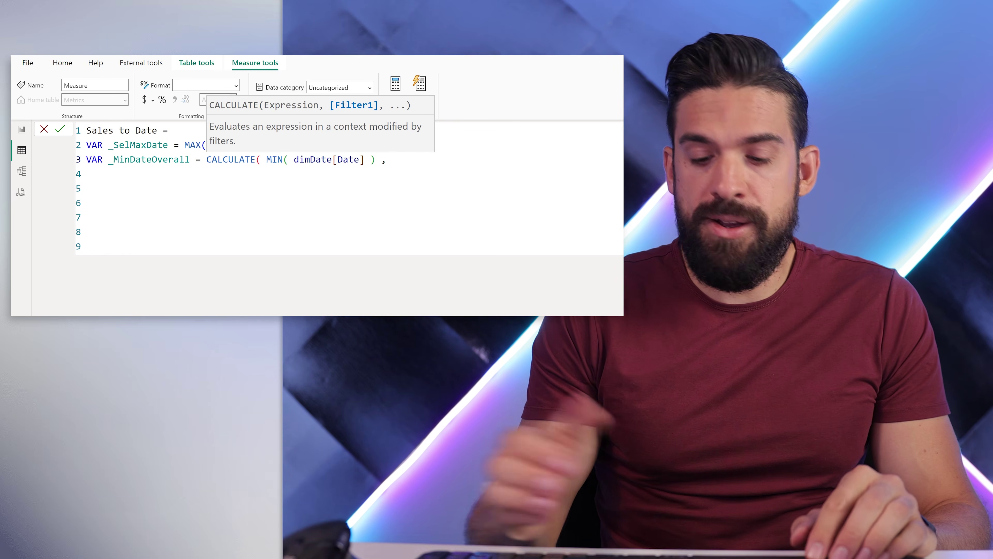
# - Complete the _MinDateOverall variable with the filter ALLSELECTED( dimDate ) and close its CALCULATE
pyautogui.write('ALLSELECTED(')
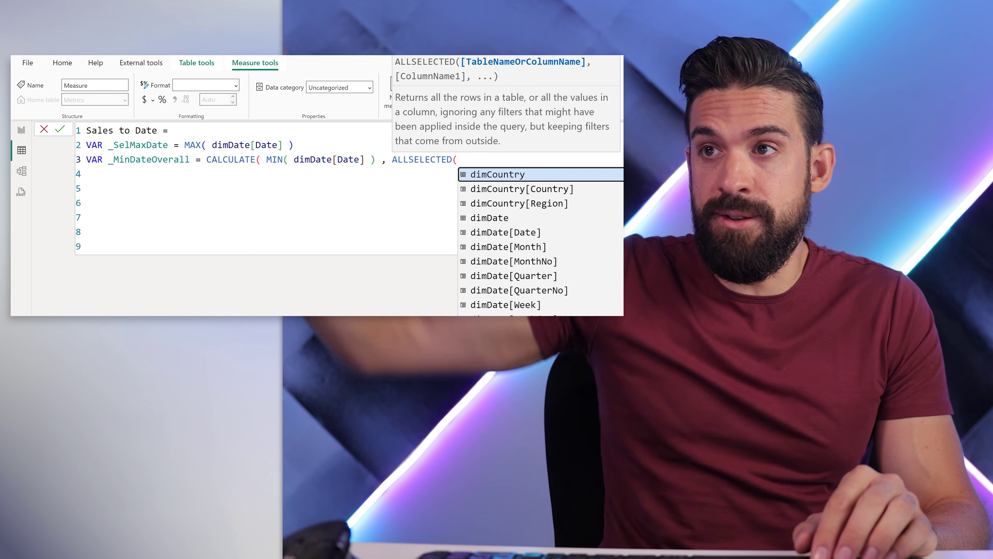
pyautogui.write(' dim')
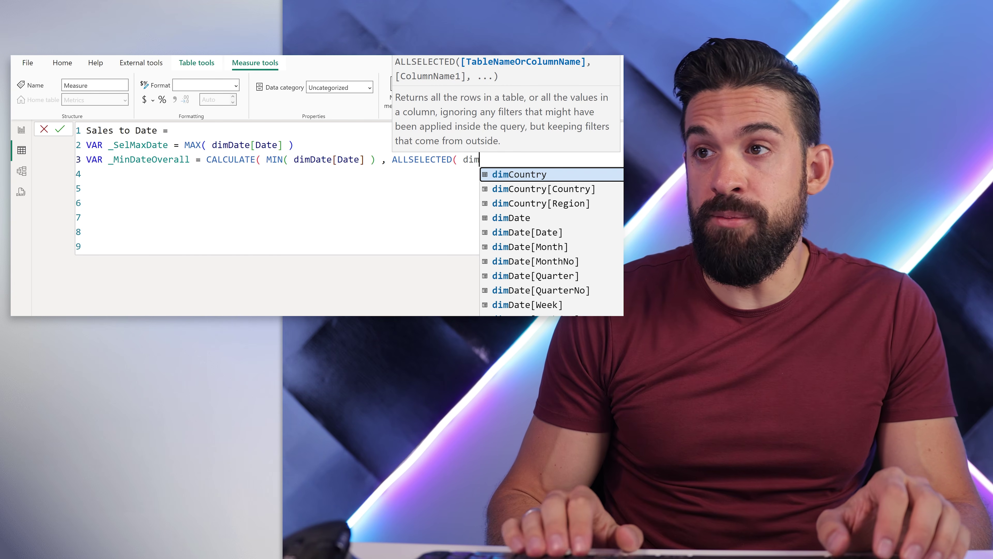
pyautogui.press('Down')
pyautogui.press('Down')
pyautogui.press('Down')
pyautogui.press('Tab')
pyautogui.write(') )')
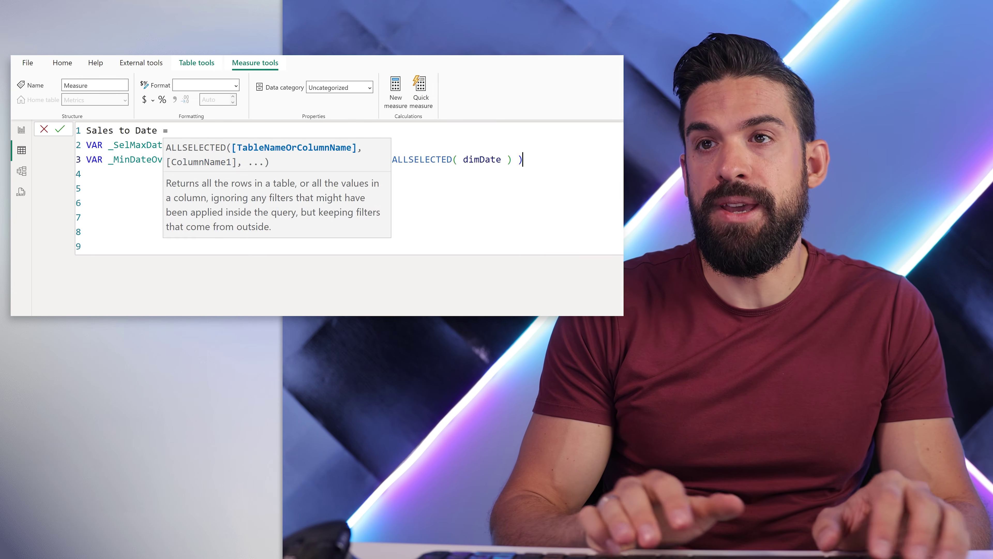
pyautogui.press('Return')
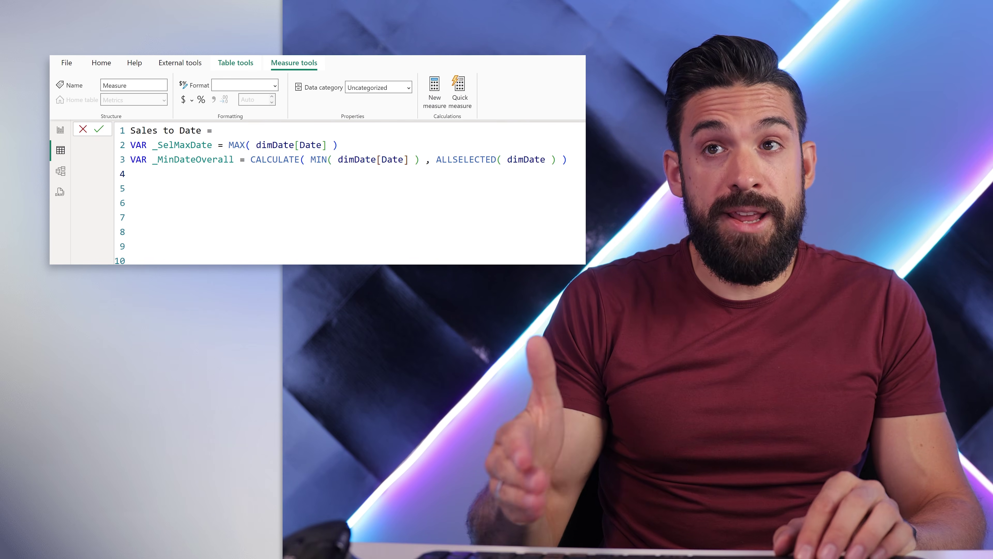
# - Start the variable _Result with a multi-line CALCULATE that takes the [Sales] measure as its expression
pyautogui.write('VAR _Result =')
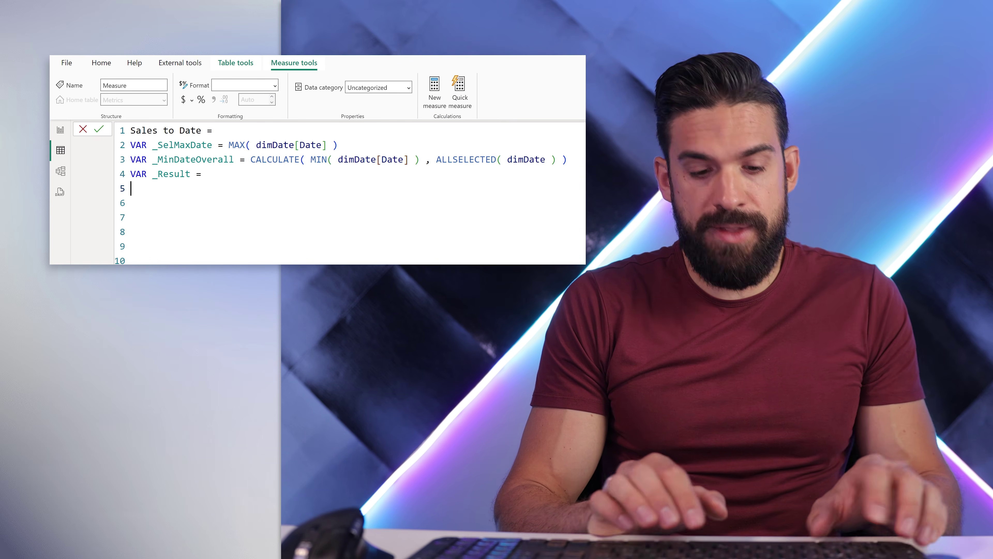
pyautogui.write('CALCULATE(')
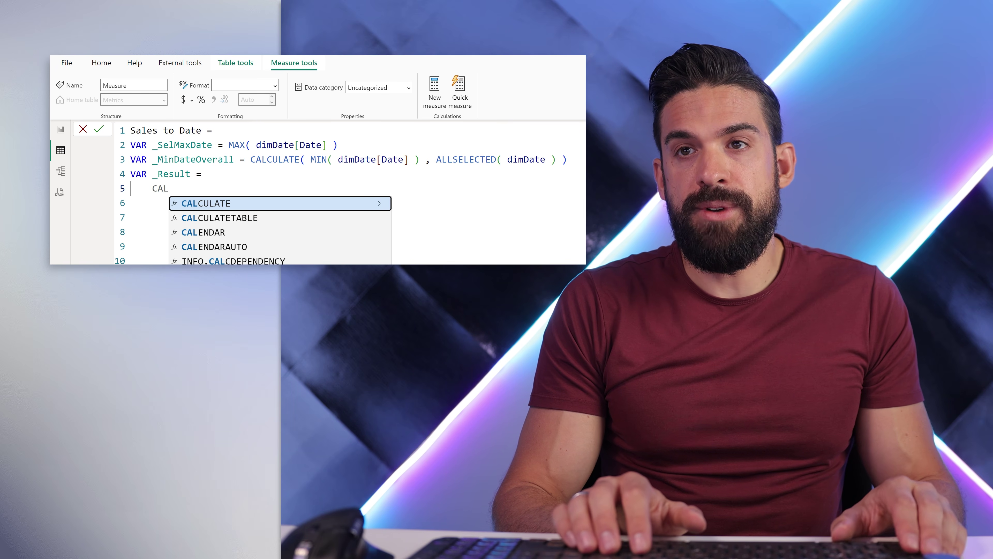
pyautogui.press('Tab')
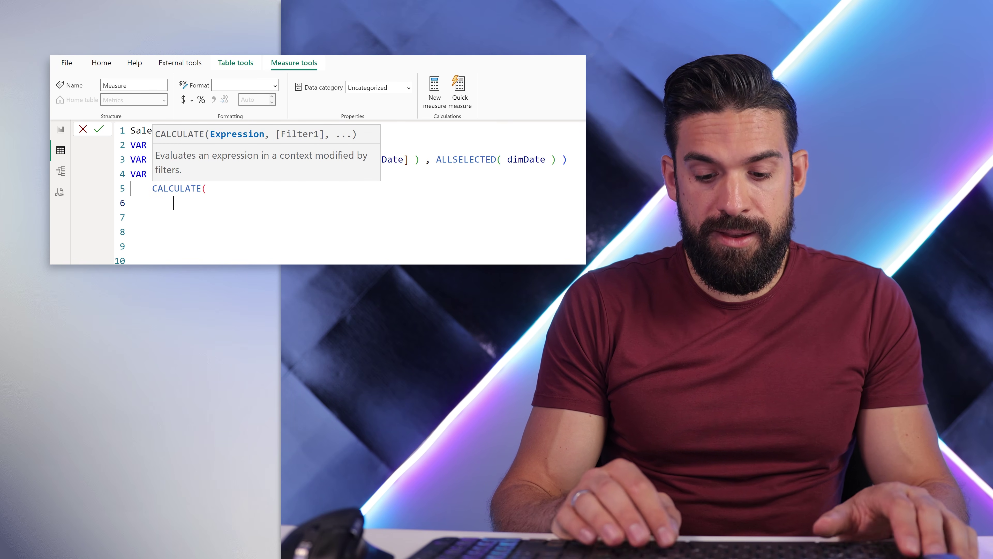
pyautogui.press('Escape')
pyautogui.press('Tab')
pyautogui.write('[')
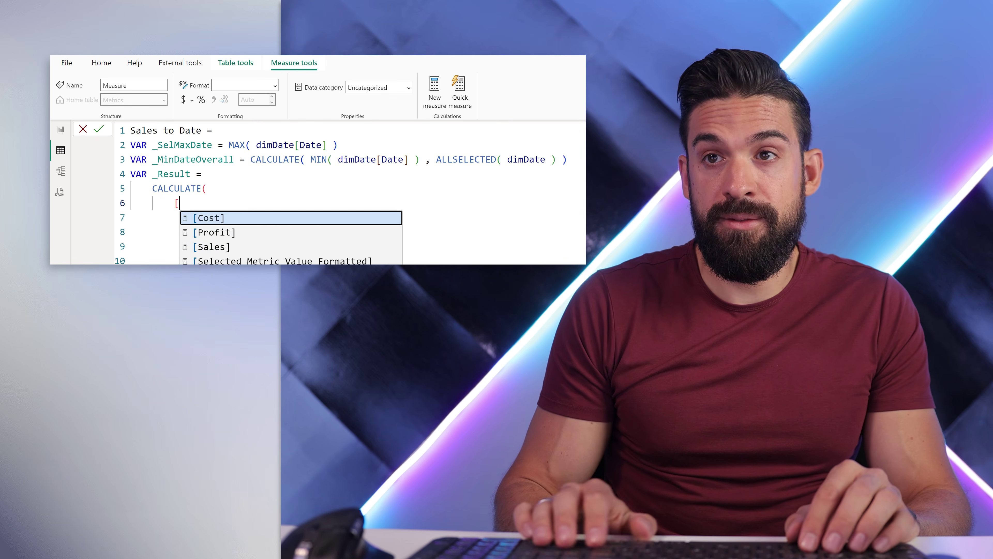
pyautogui.press('Down')
pyautogui.press('Down')
pyautogui.press('Tab')
pyautogui.write(',')
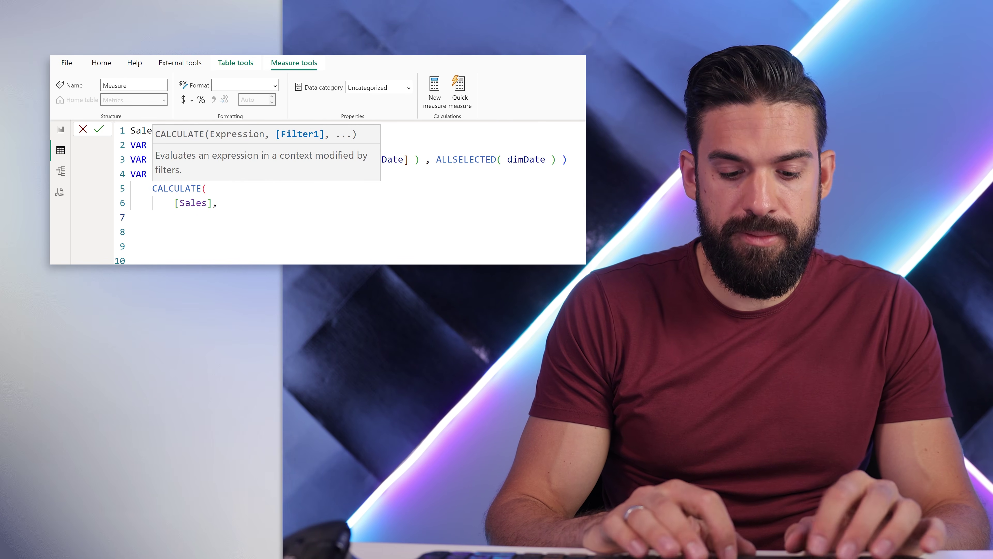
# - Add REMOVEFILTERS( dimDate ) as the first filter of the _Result CALCULATE
pyautogui.press('Return')
pyautogui.write('remov')
pyautogui.press('Tab')
pyautogui.write('dimd')
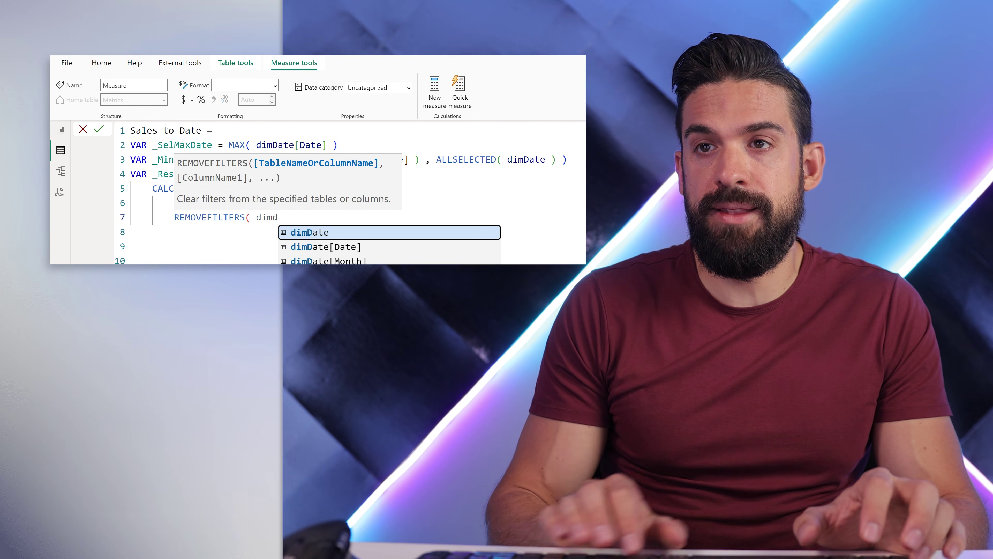
pyautogui.press('Tab')
pyautogui.write('),')
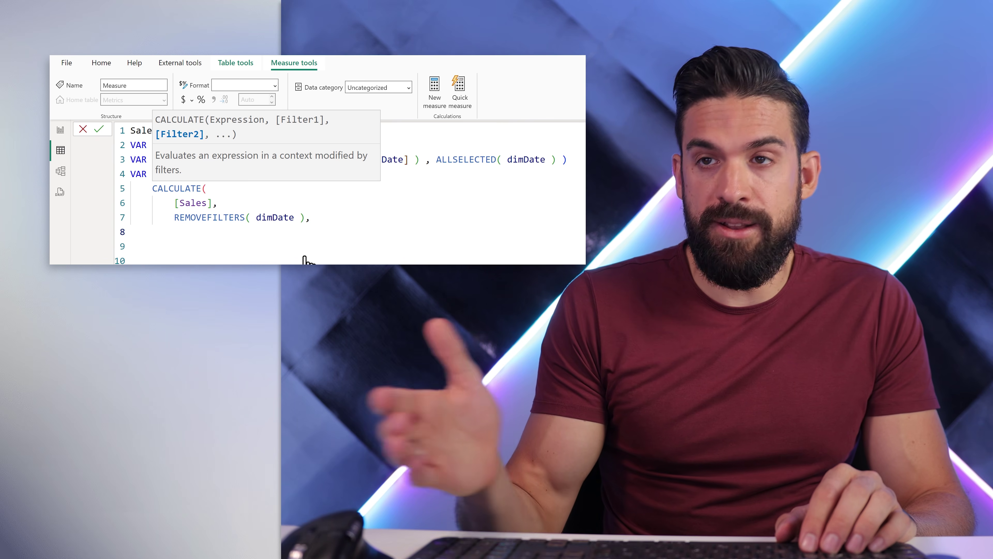
# - Add the filter financials[Period] <= _SelMaxDate on its own line in the _Result CALCULATE
pyautogui.write('perio')
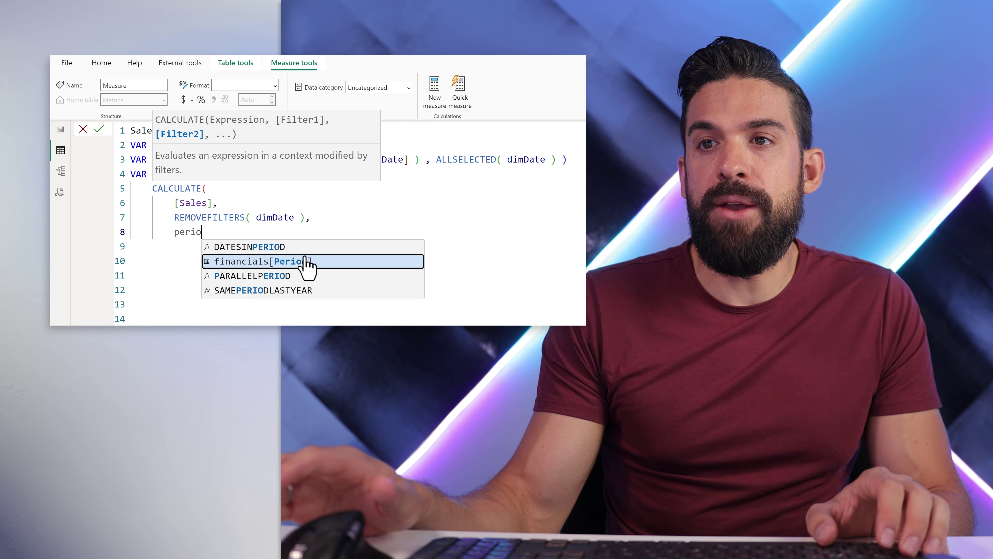
pyautogui.click(307, 261)
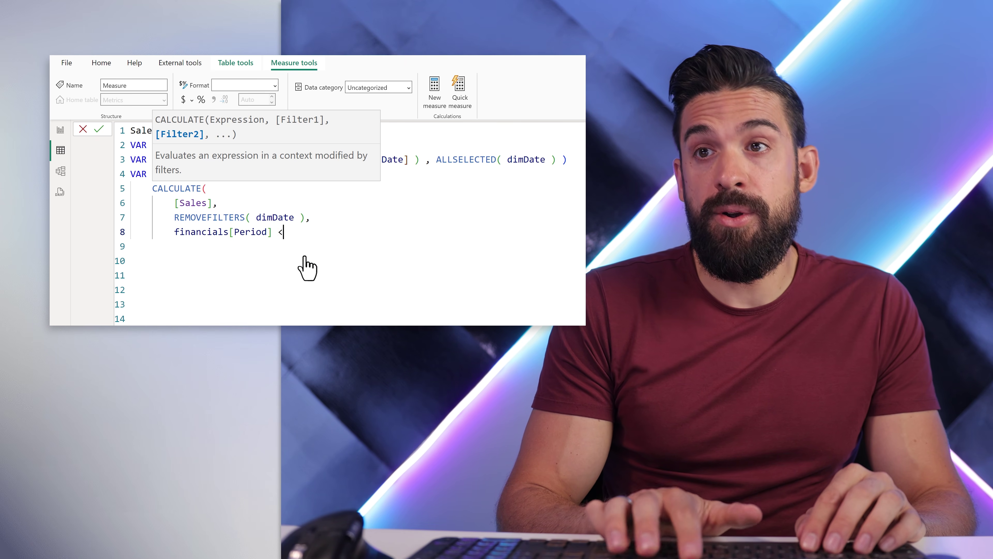
pyautogui.press('Escape')
pyautogui.write('<= _')
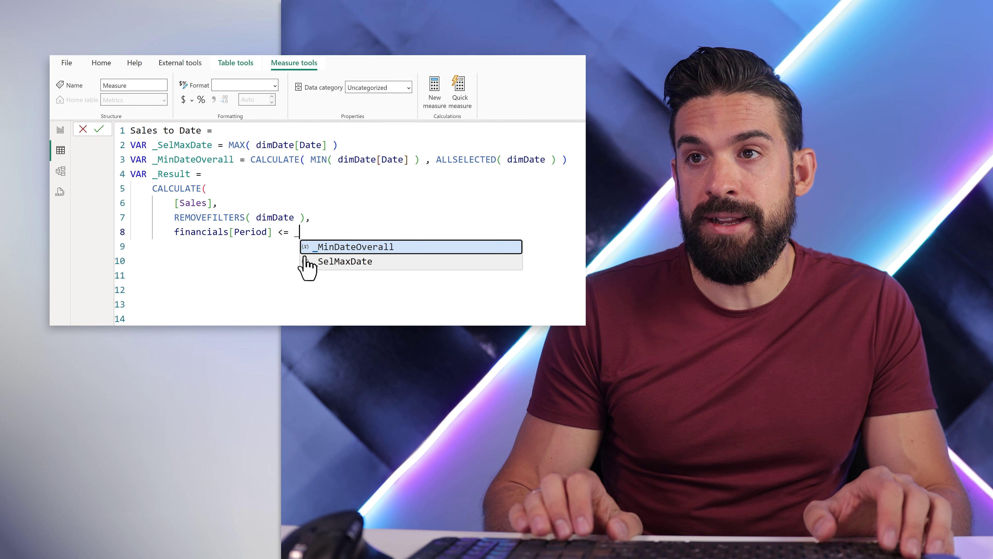
pyautogui.write('SelMaxDate,')
pyautogui.hotkey('shift', 'Return')
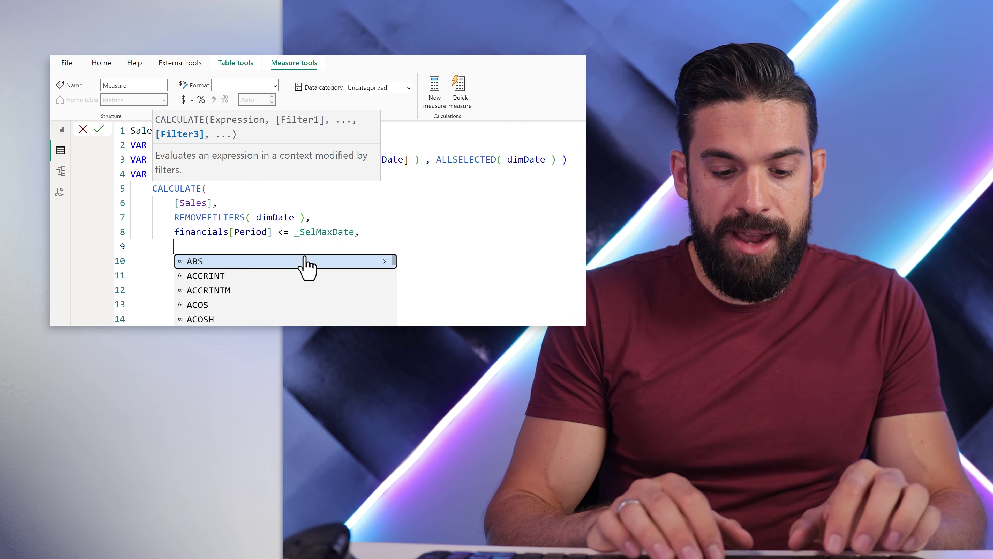
# - Add the filter financials[Period] >= _MinDateOverall and close the _Result CALCULATE on a separate line
pyautogui.write('perio')
pyautogui.press('Tab')
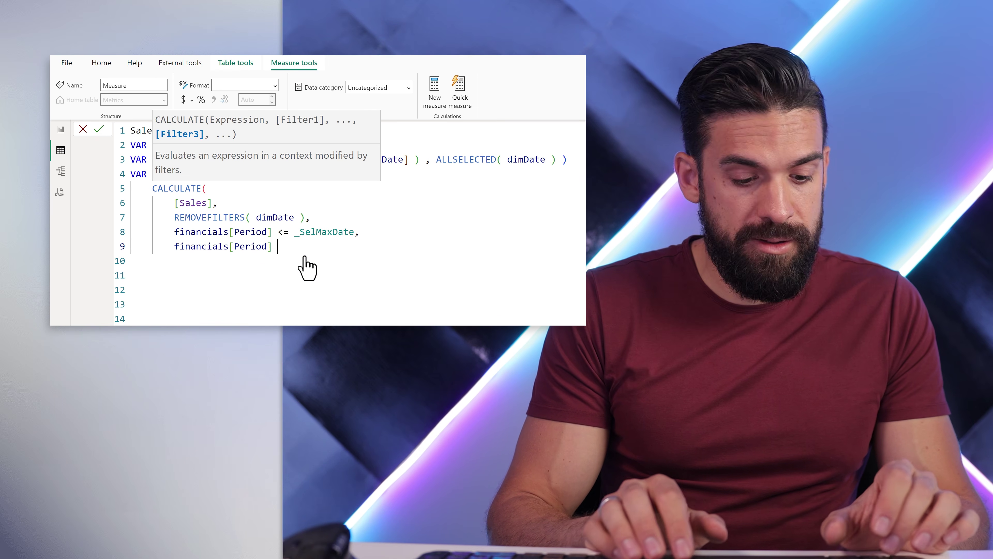
pyautogui.write('>= _MinDateOverall')
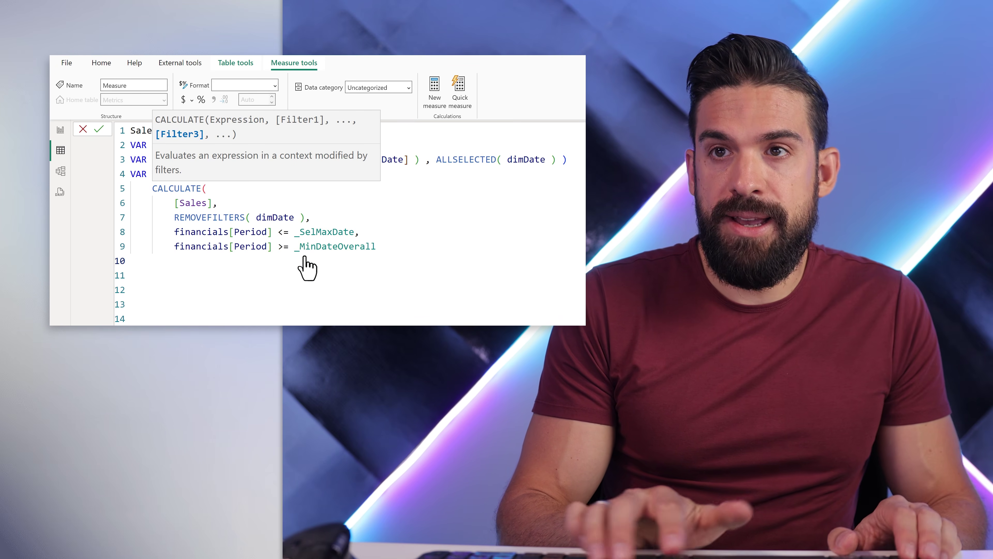
pyautogui.press('Return')
pyautogui.write(')')
pyautogui.press('Return')
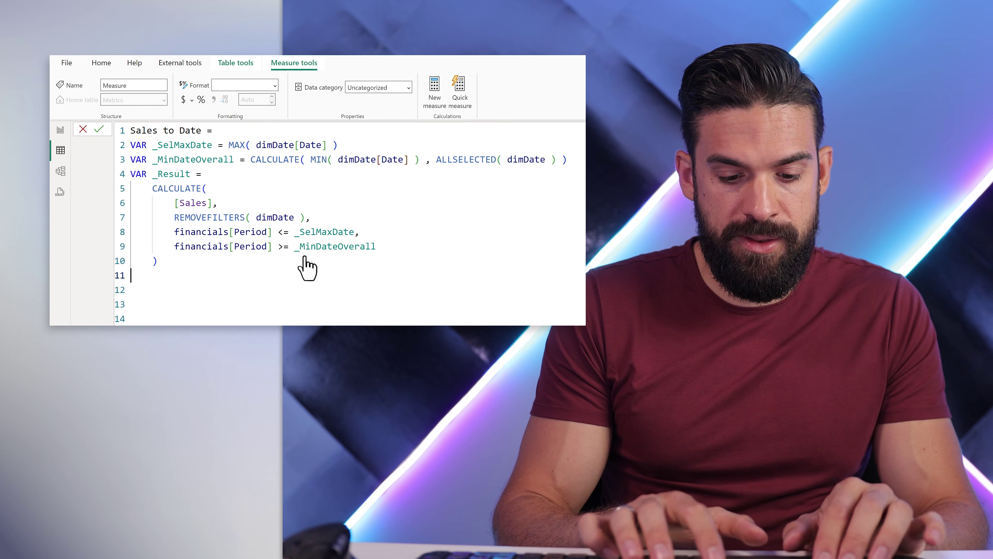
# - Add a RETURN statement below the _Result variable in the Sales to Date measure
pyautogui.write('RETURN')
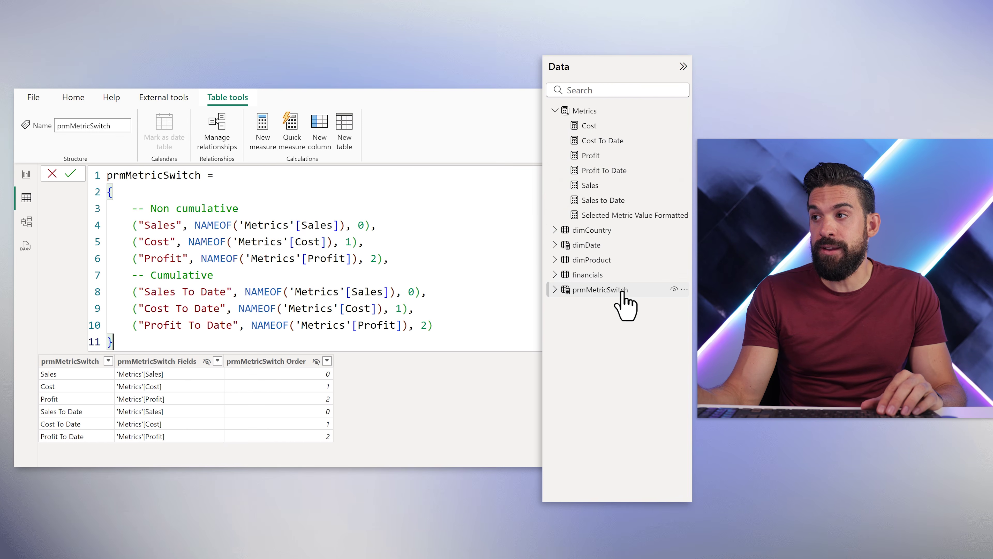
# - Point the three cumulative entries of prmMetricSwitch to the measures Sales to Date, Cost To Date and Profit To Date
pyautogui.click(383, 292)
pyautogui.write('to')
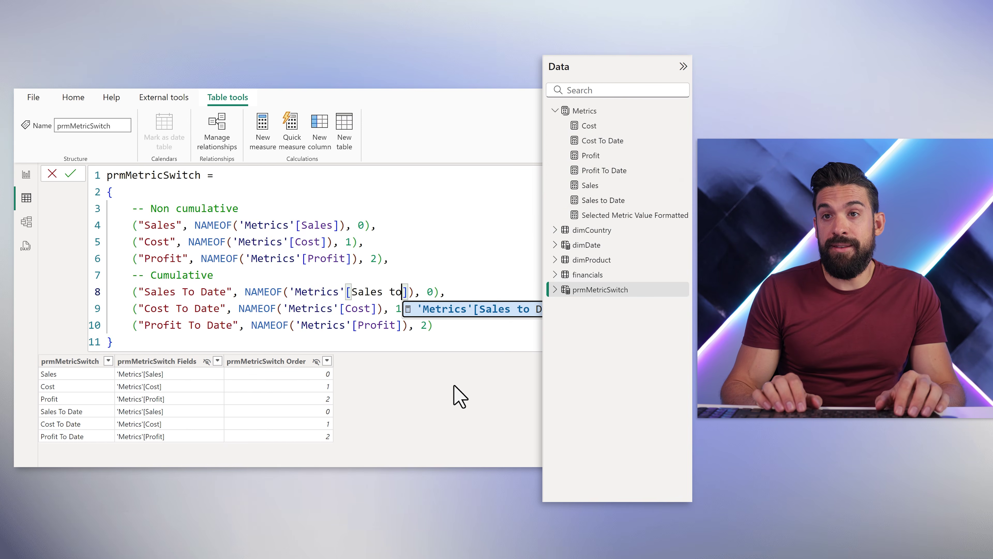
pyautogui.press('Tab')
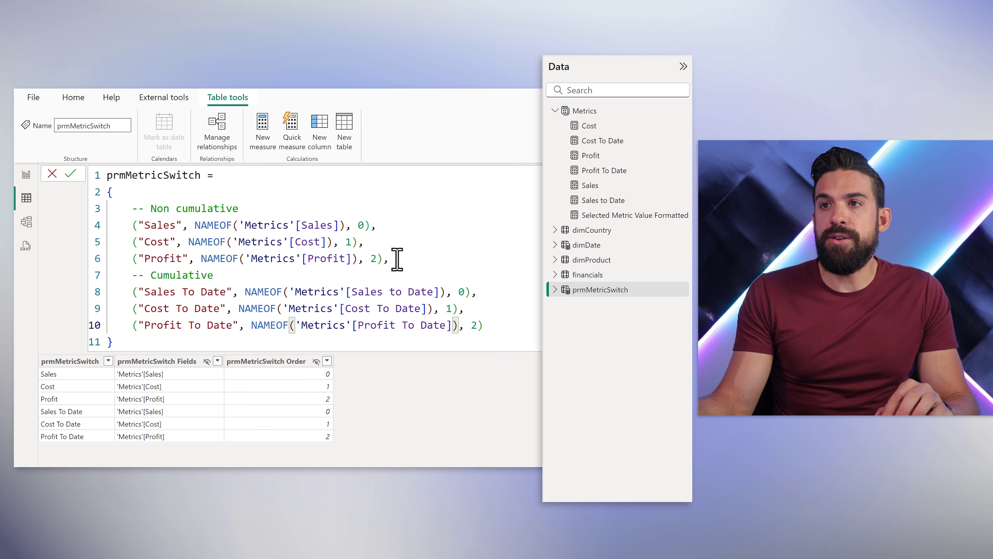
# - Set the order numbers of the non-cumulative Sales, Cost and Profit entries to 1, 2 and 3
pyautogui.doubleClick(462, 291)
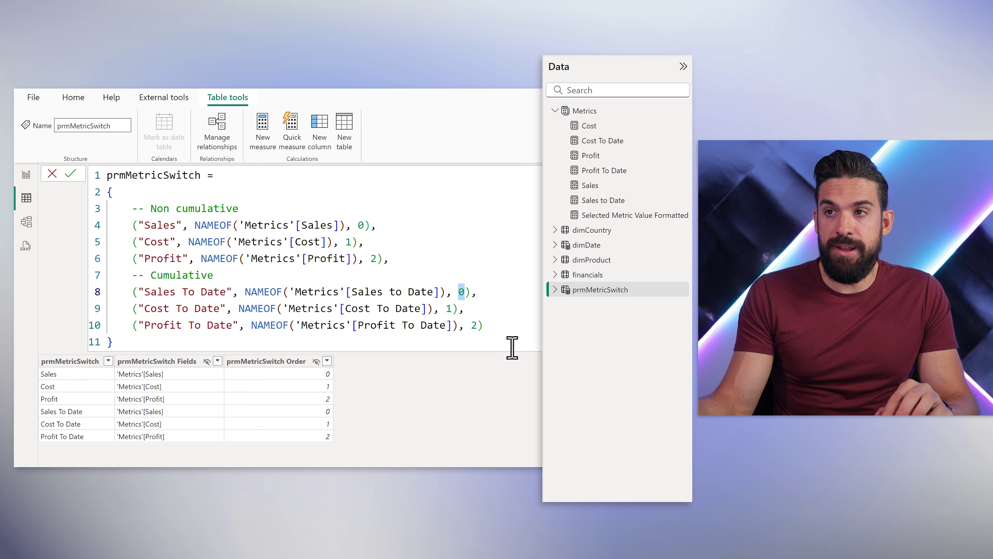
pyautogui.doubleClick(361, 225)
pyautogui.write('1')
pyautogui.doubleClick(348, 242)
pyautogui.write('2')
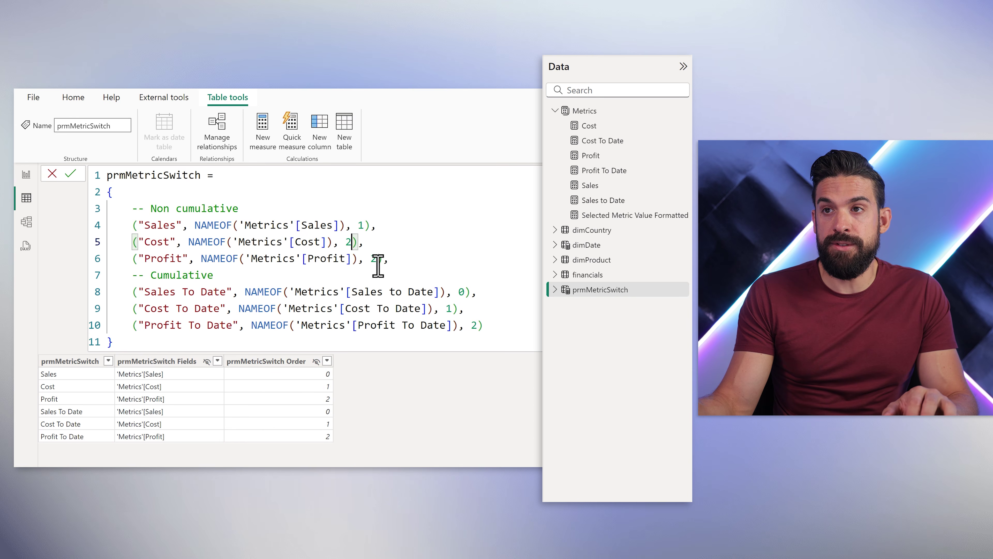
pyautogui.doubleClick(374, 258)
pyautogui.write('3')
# - Set the order numbers of the Sales, Cost and Profit To Date entries to 4, 5 and 6 and commit the formula
pyautogui.doubleClick(461, 292)
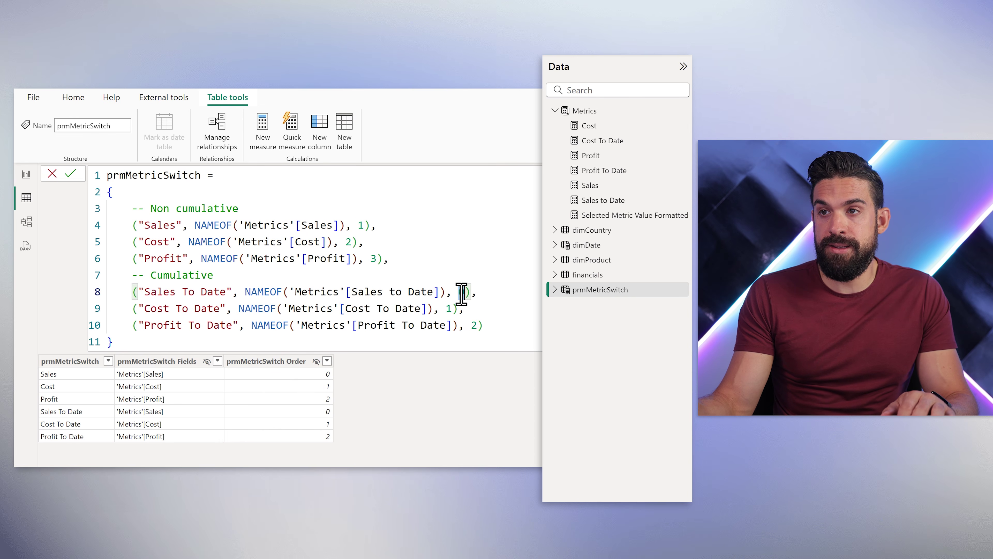
pyautogui.write('4')
pyautogui.doubleClick(449, 308)
pyautogui.write('5')
pyautogui.doubleClick(476, 325)
pyautogui.write('6')
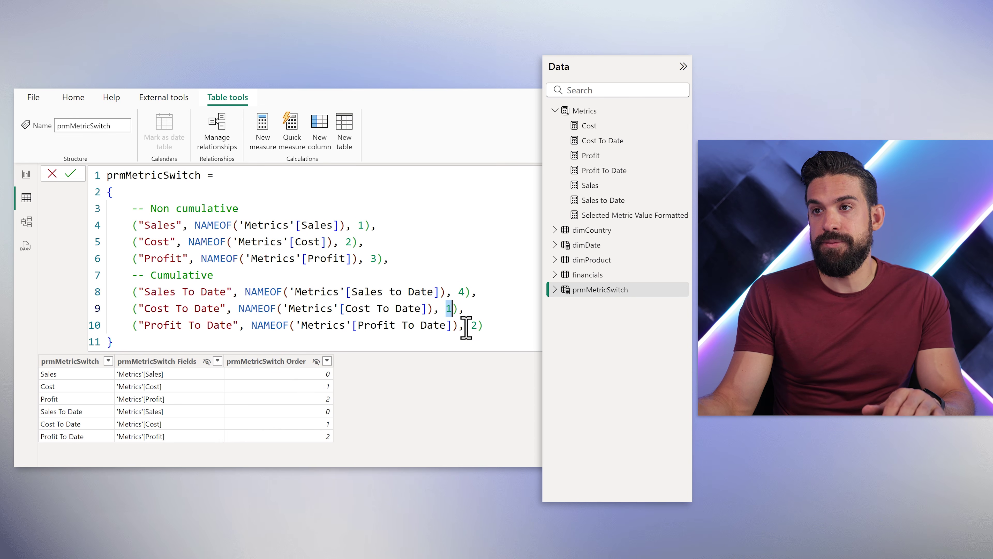
pyautogui.press('Return')
# - Remove the 'Metrics' table prefix from all six NAMEOF references in prmMetricSwitch and commit the formula
pyautogui.moveTo(239, 225); pyautogui.dragTo(292, 225)
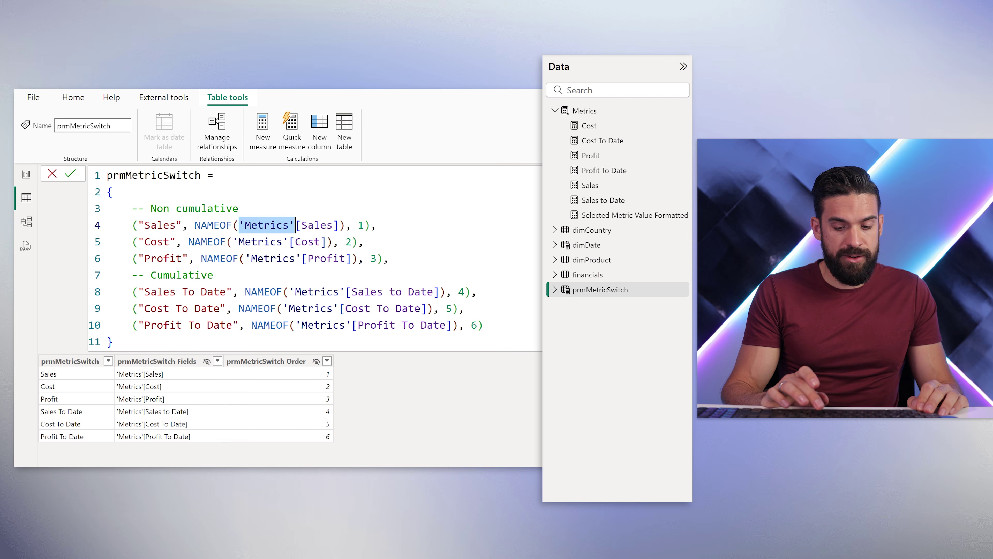
pyautogui.hotkey('ctrl', 'shift', 'l')
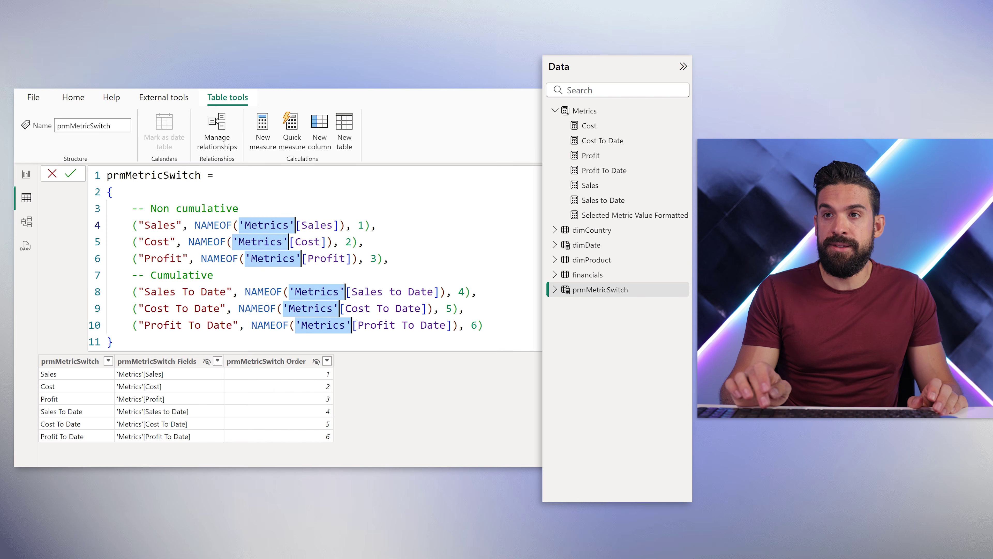
pyautogui.press('BackSpace')
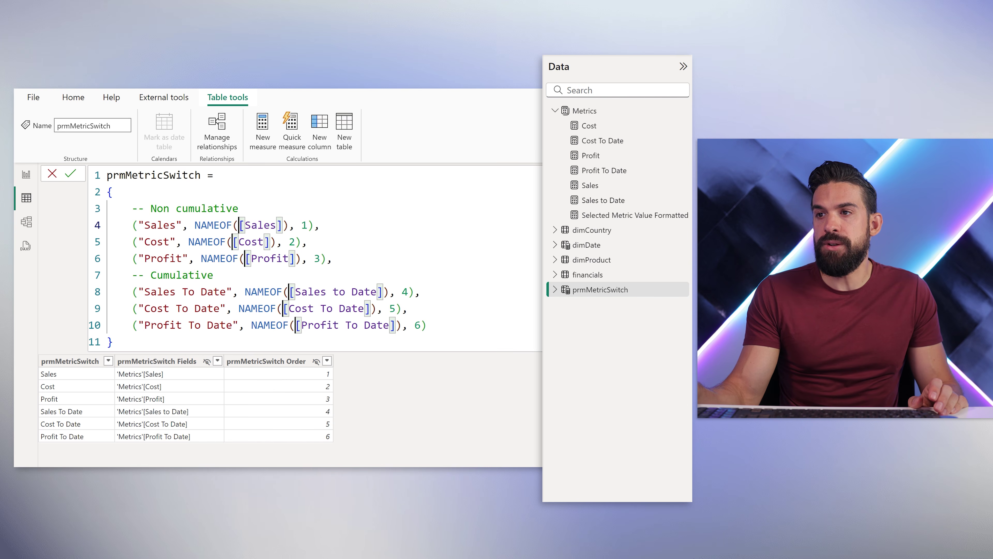
pyautogui.press('Return')
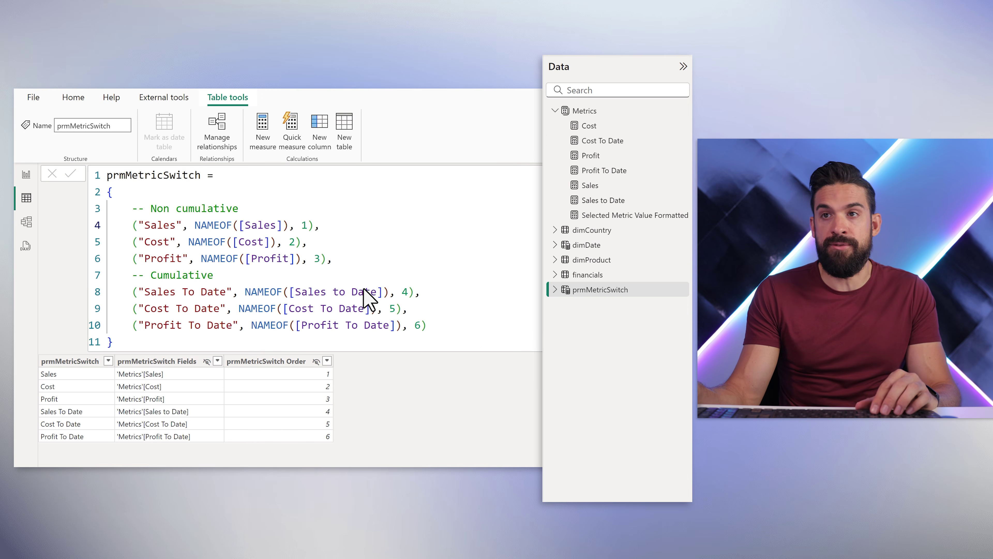
# - Return to the report and extend the metric slicer upward to fit two rows of tabs
pyautogui.click(26, 174)
pyautogui.click(436, 192)
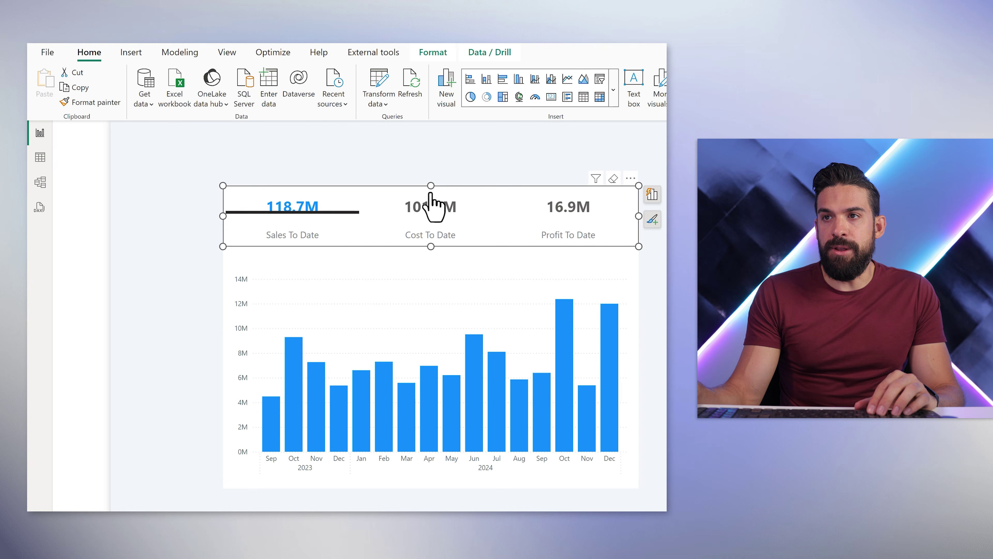
pyautogui.moveTo(432, 186); pyautogui.dragTo(434, 123)
# - Examine the column chart for Cost, Profit, Sales and each of the To Date metrics by switching the metric slicer
pyautogui.click(468, 167)
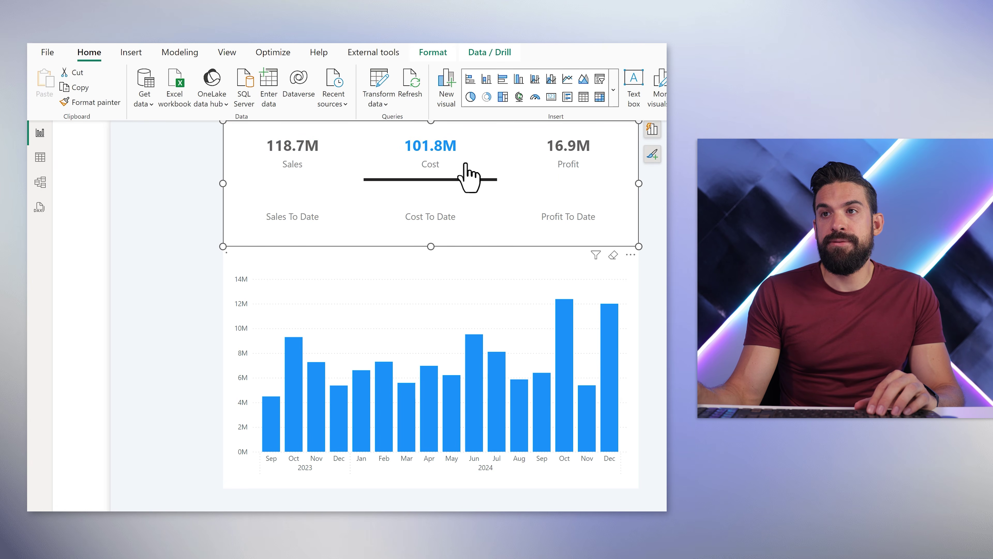
pyautogui.click(567, 158)
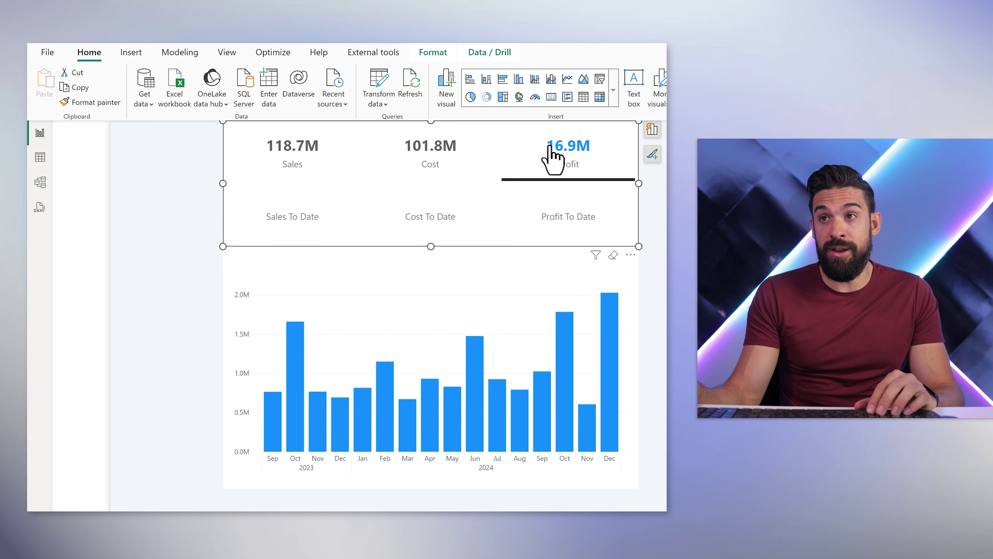
pyautogui.click(310, 222)
pyautogui.click(429, 223)
pyautogui.click(569, 223)
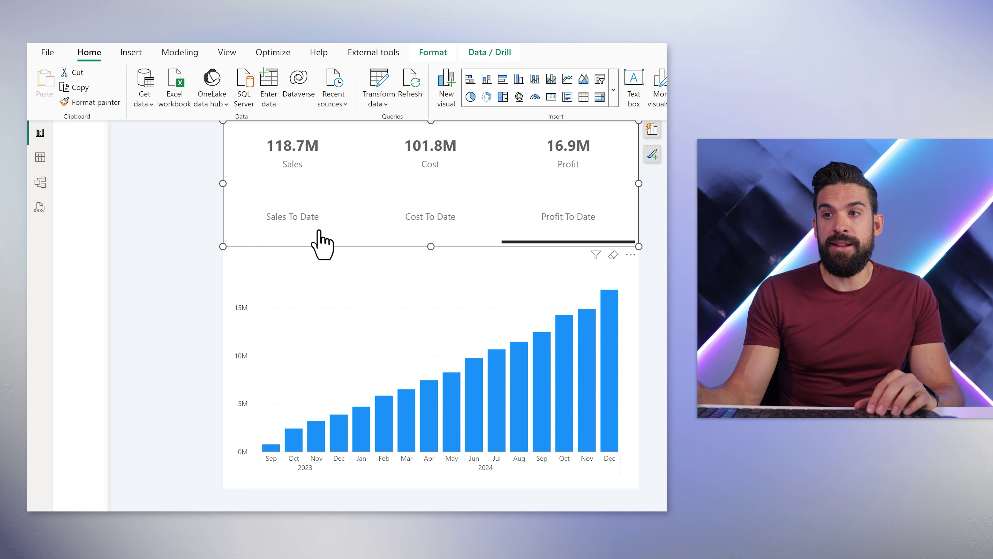
pyautogui.click(302, 232)
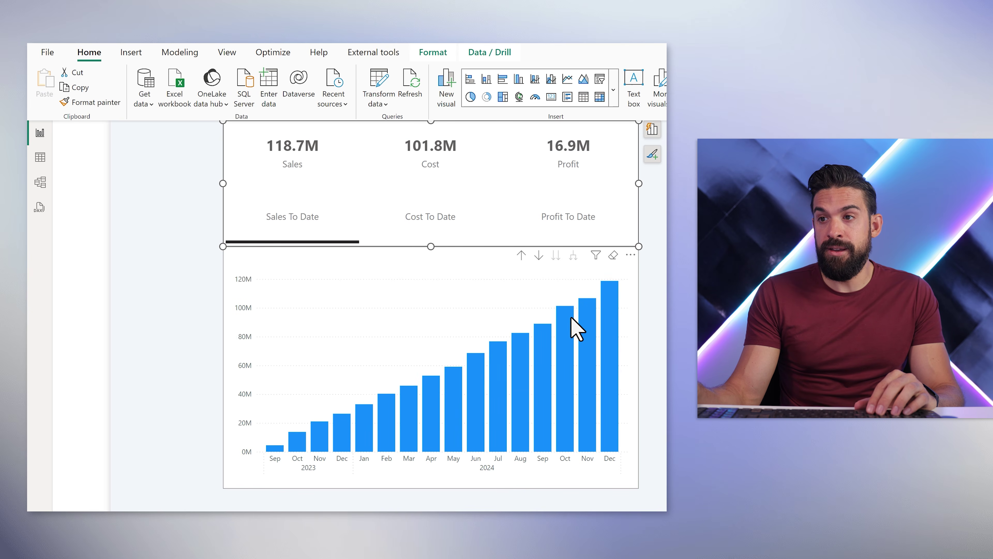
pyautogui.click(290, 160)
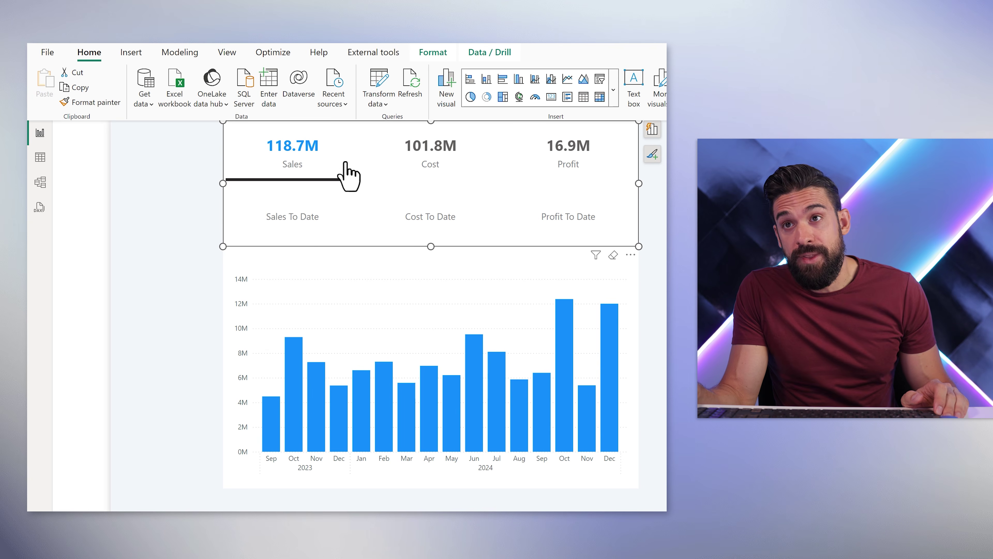
pyautogui.click(552, 158)
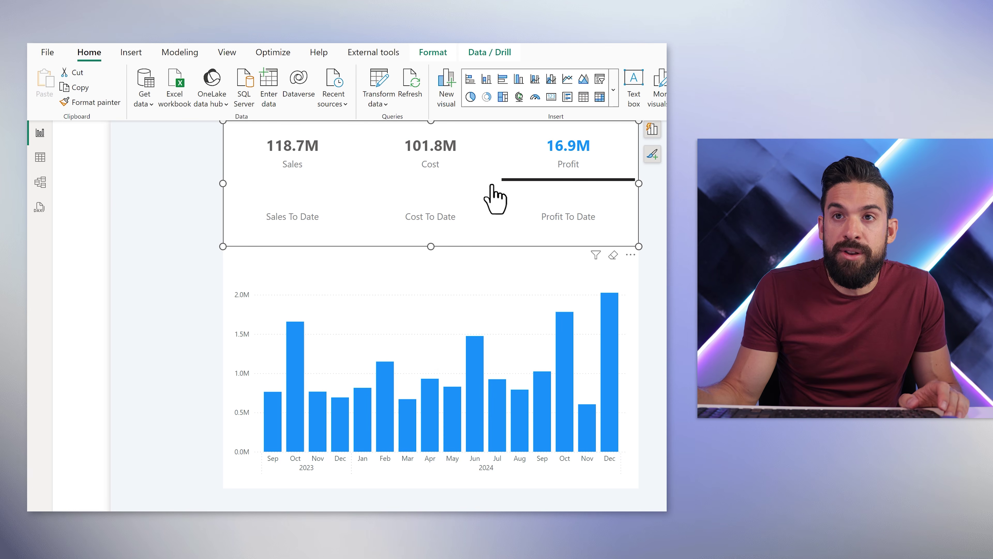
# - Add a fourth value to each prmMetricSwitch entry, "No" for the non-cumulative and "Yes" for the cumulative ones
pyautogui.click(40, 157)
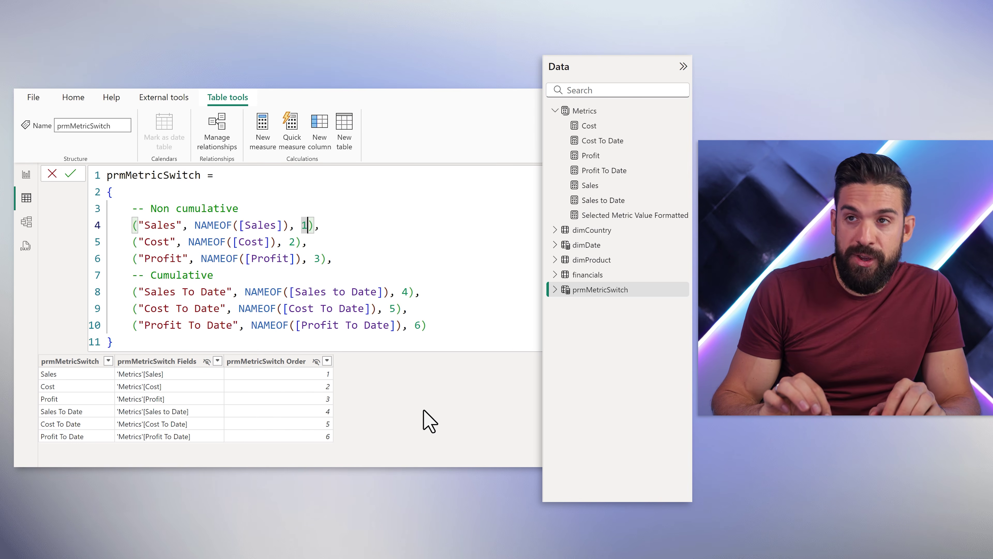
pyautogui.write(', "No')
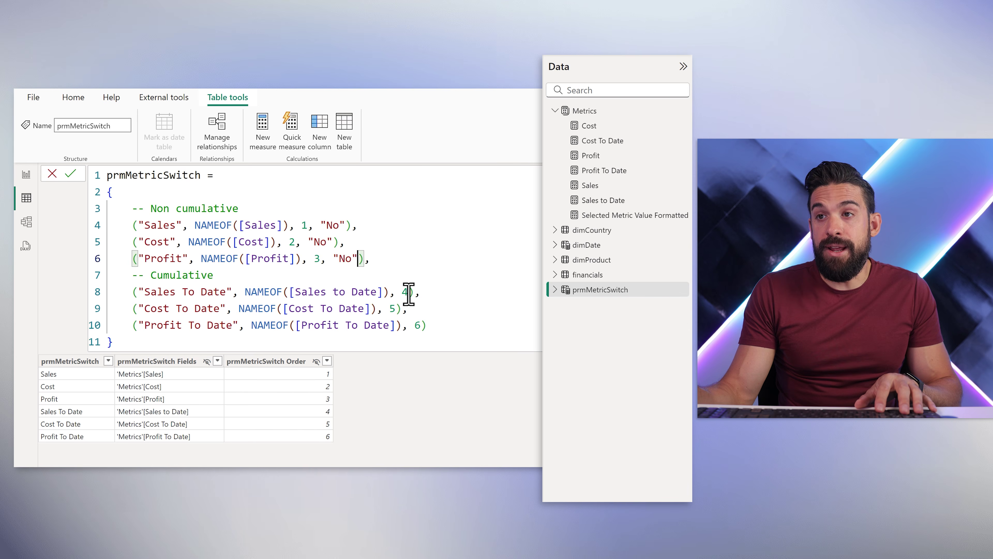
pyautogui.click(408, 292)
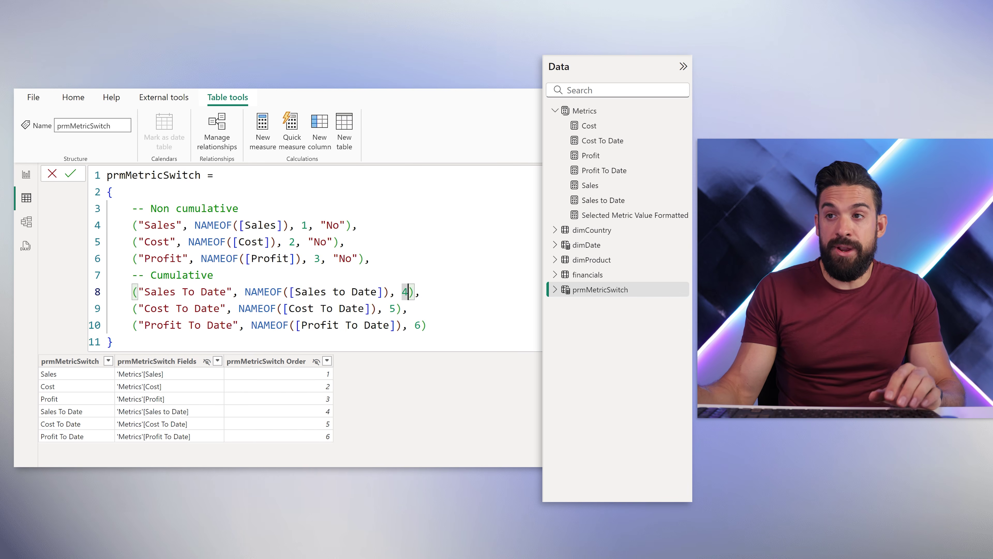
pyautogui.write(', "Yes"')
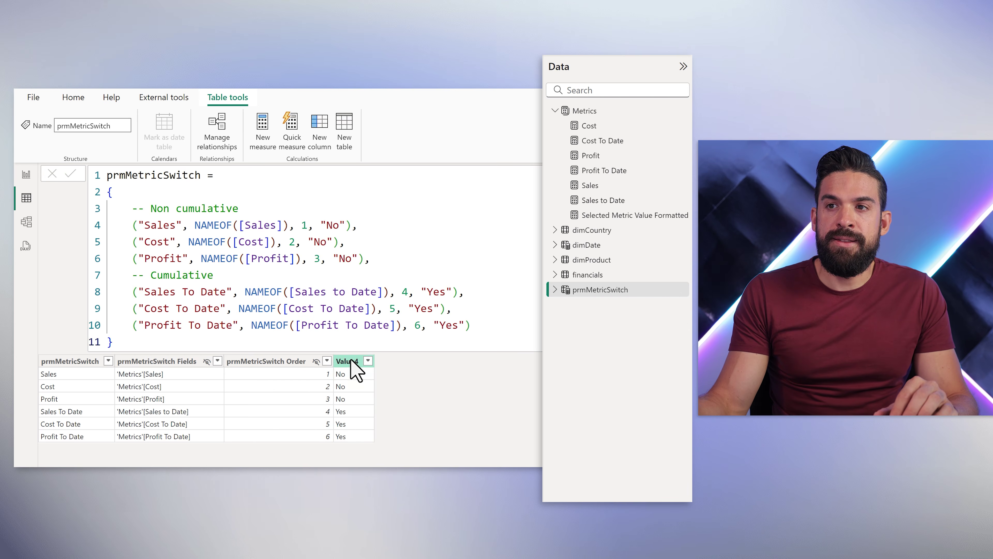
# - Rename the new Yes/No column of prmMetricSwitch to Cumulative
pyautogui.doubleClick(346, 361)
pyautogui.write('cumulative')
pyautogui.press('Return')
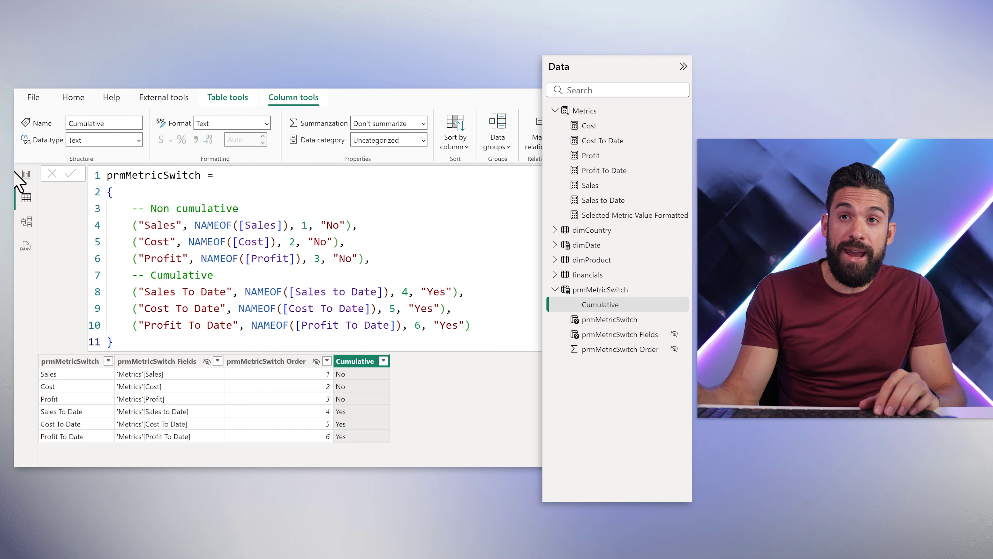
# - Insert a slicer next to the metric slicer in the report, using the Cumulative field of prmMetricSwitch
pyautogui.click(25, 177)
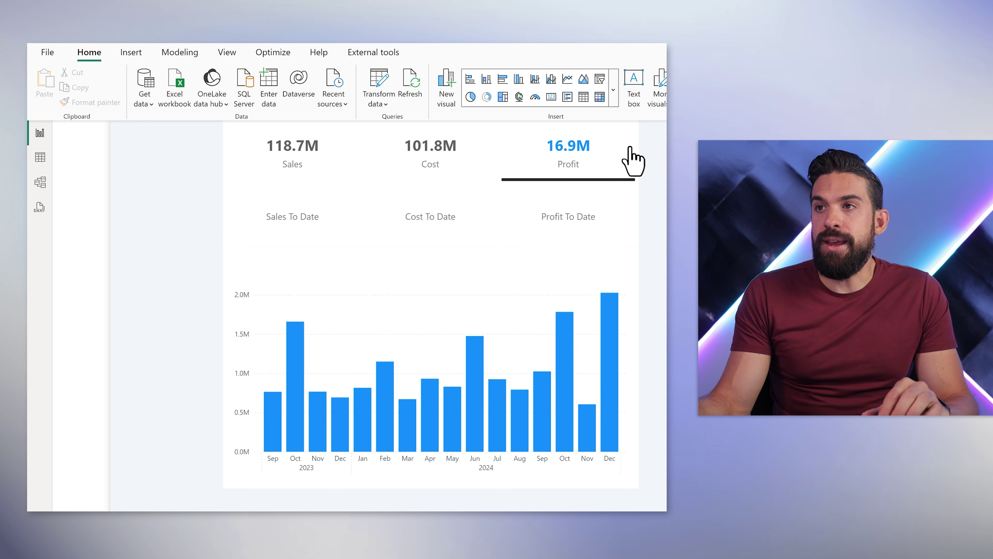
pyautogui.click(573, 142)
pyautogui.click(492, 474)
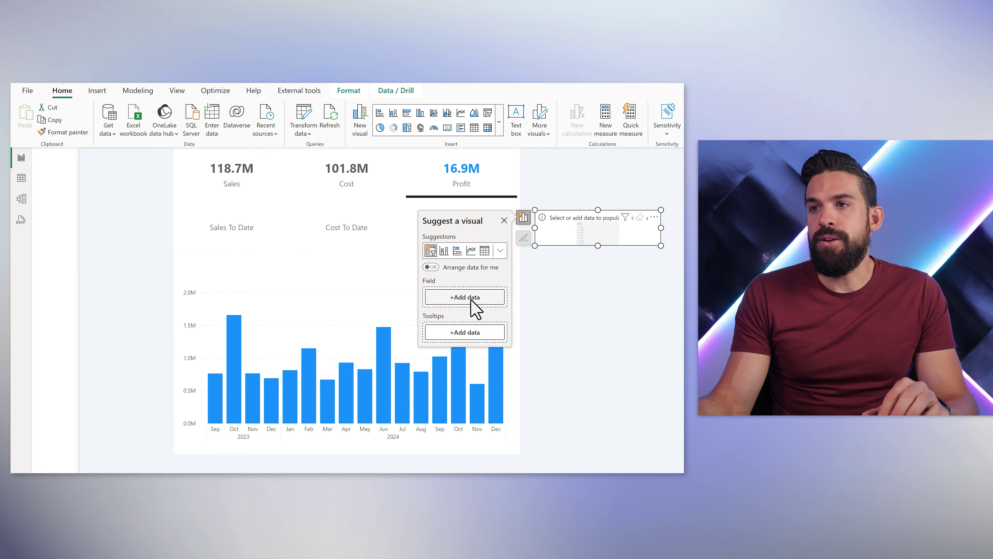
pyautogui.click(473, 302)
pyautogui.click(521, 337)
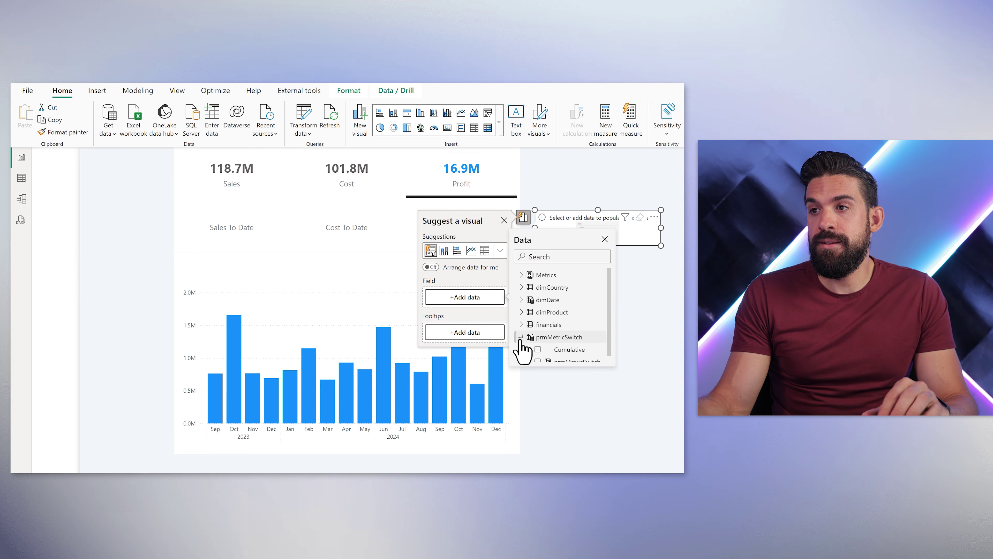
pyautogui.click(538, 343)
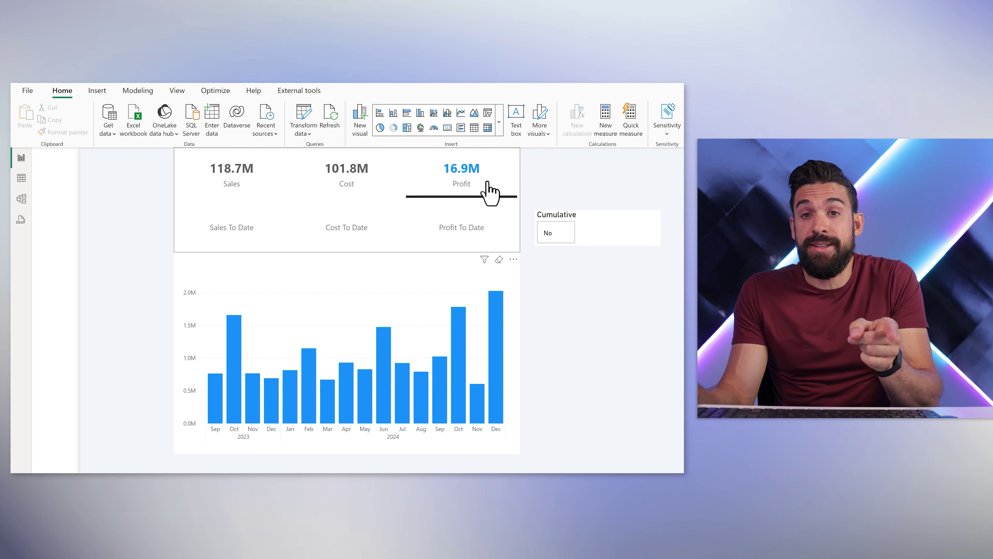
# - Select Profit To Date and edit the interactions so that the metric slicer does not filter the Cumulative slicer
pyautogui.click(515, 248)
pyautogui.click(349, 94)
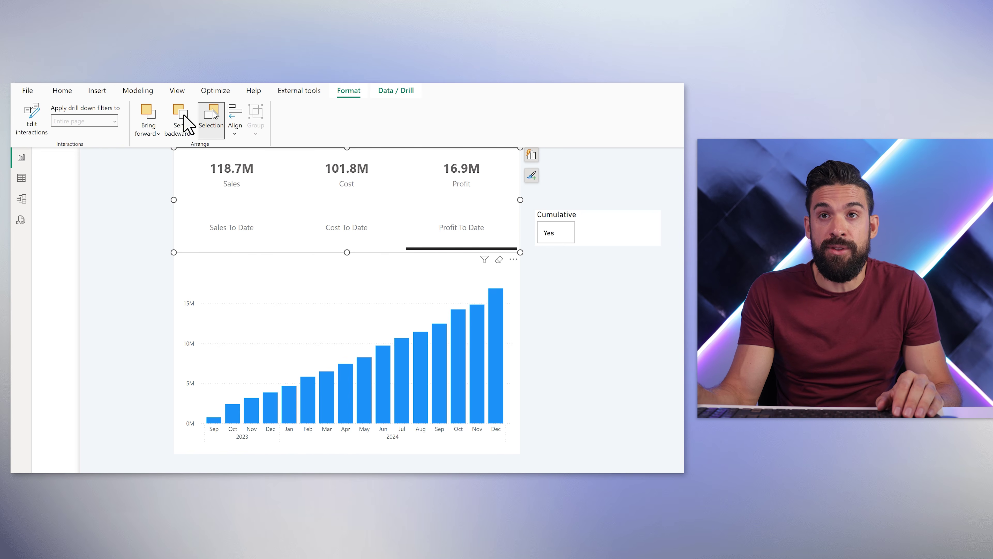
pyautogui.click(32, 119)
pyautogui.click(650, 218)
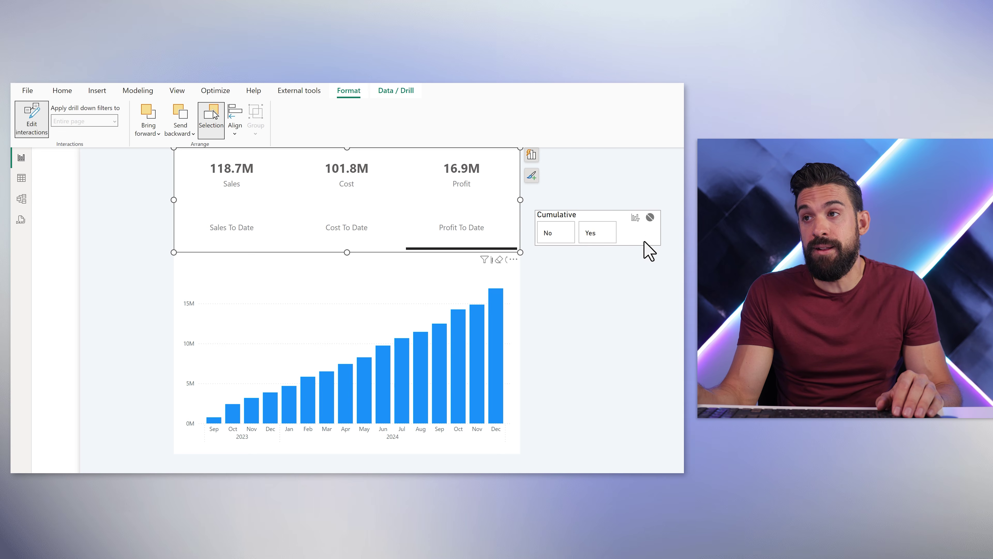
# - Test the Cumulative slicer's effect on the metric slicer with Yes and No
pyautogui.click(598, 234)
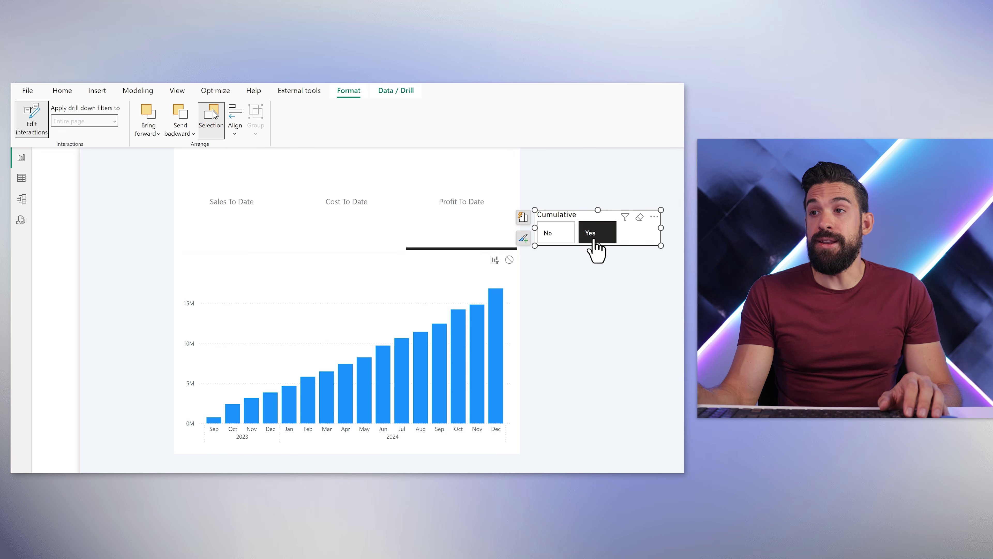
pyautogui.click(554, 234)
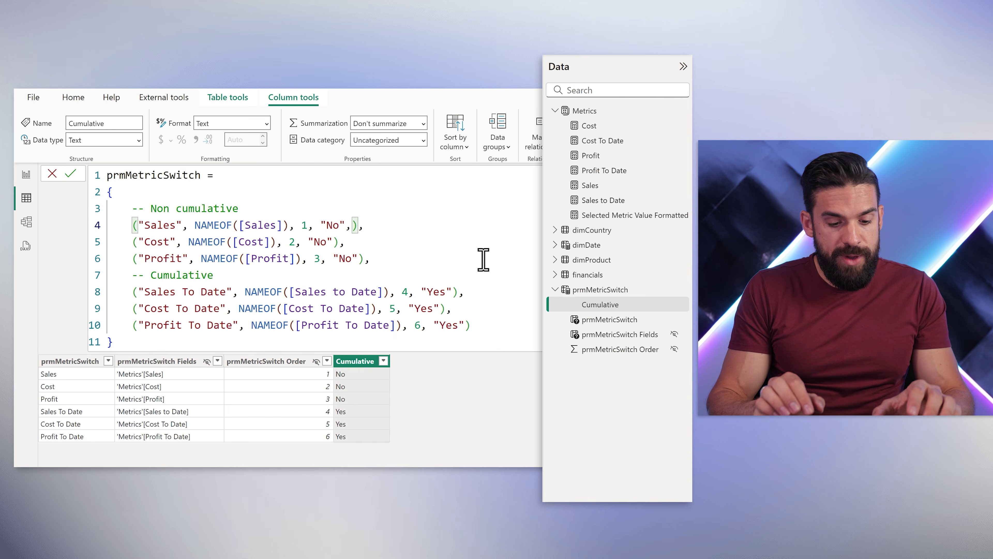
# - Add a fifth value with the base metric name, "Sales", "Cost" or "Profit", to every prmMetricSwitch entry
pyautogui.write('"Sales"')
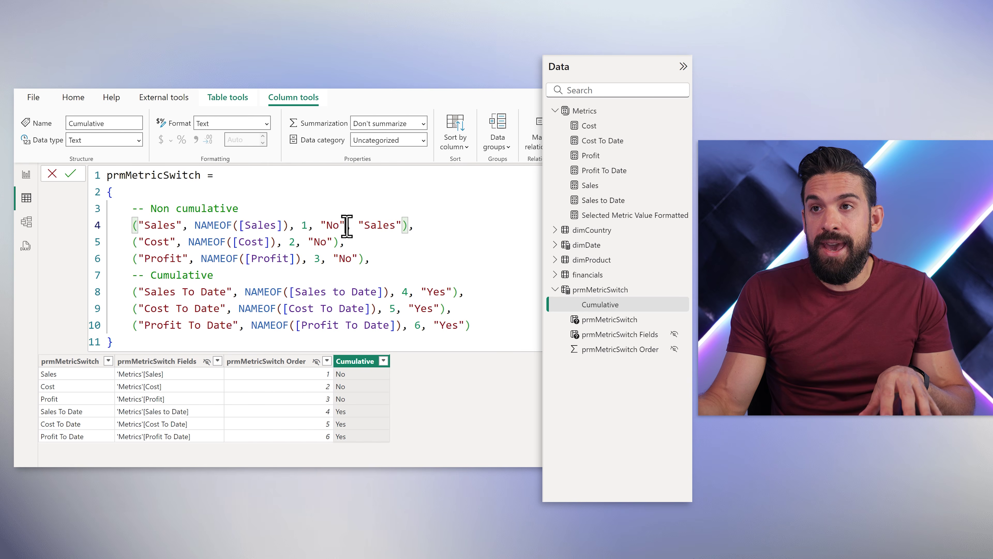
pyautogui.moveTo(346, 226); pyautogui.dragTo(403, 227)
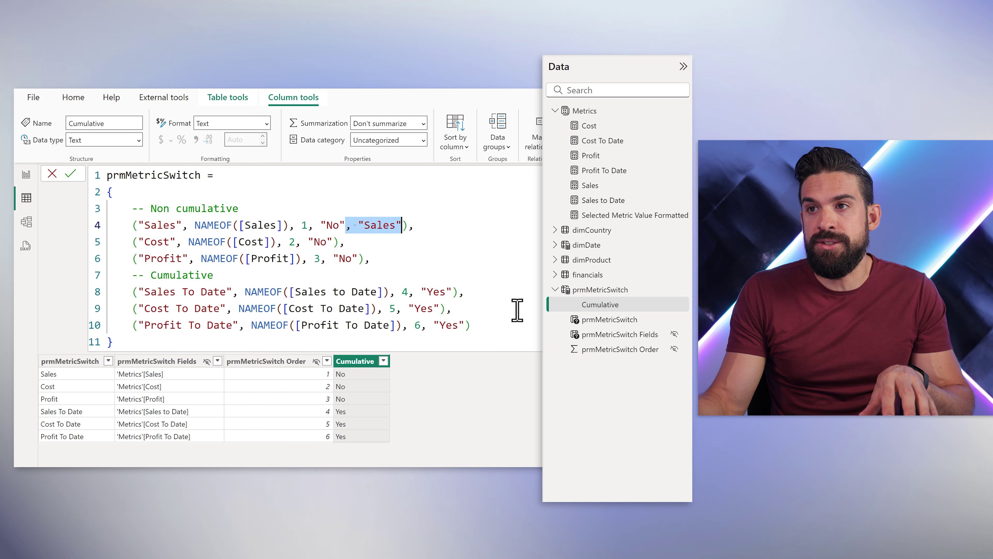
pyautogui.click(452, 293)
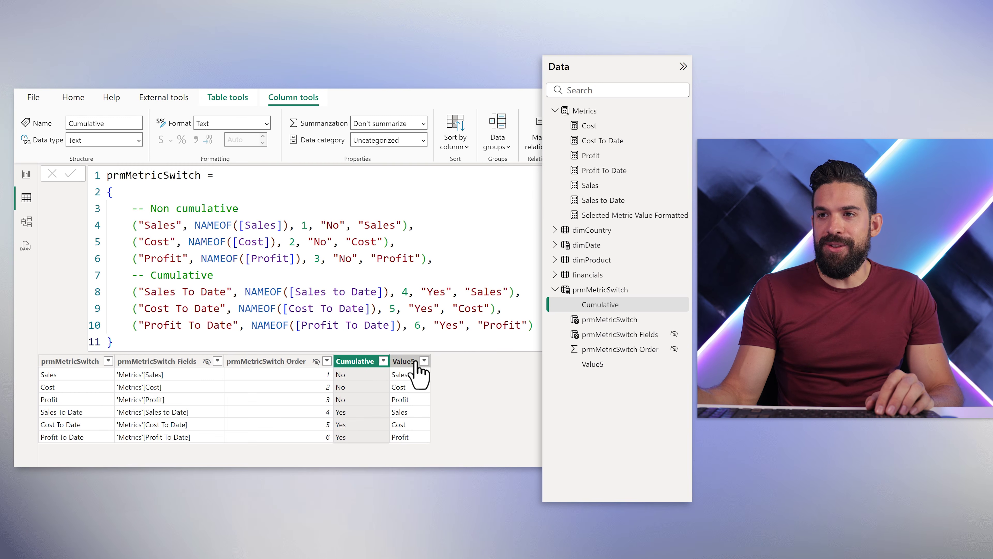
# - Rename the Value5 column of prmMetricSwitch to "Metric Category"
pyautogui.doubleClick(416, 361)
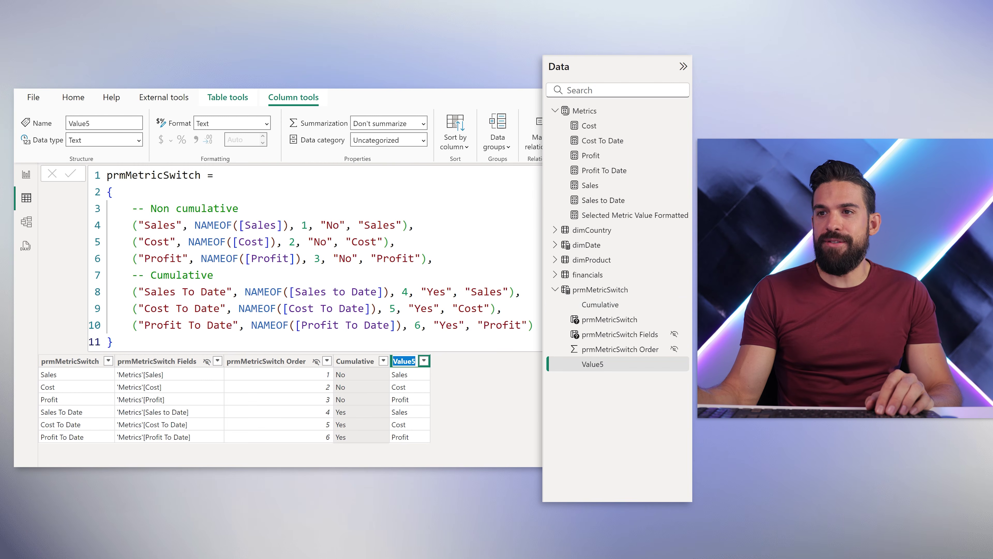
pyautogui.write('Metric Category')
pyautogui.press('Return')
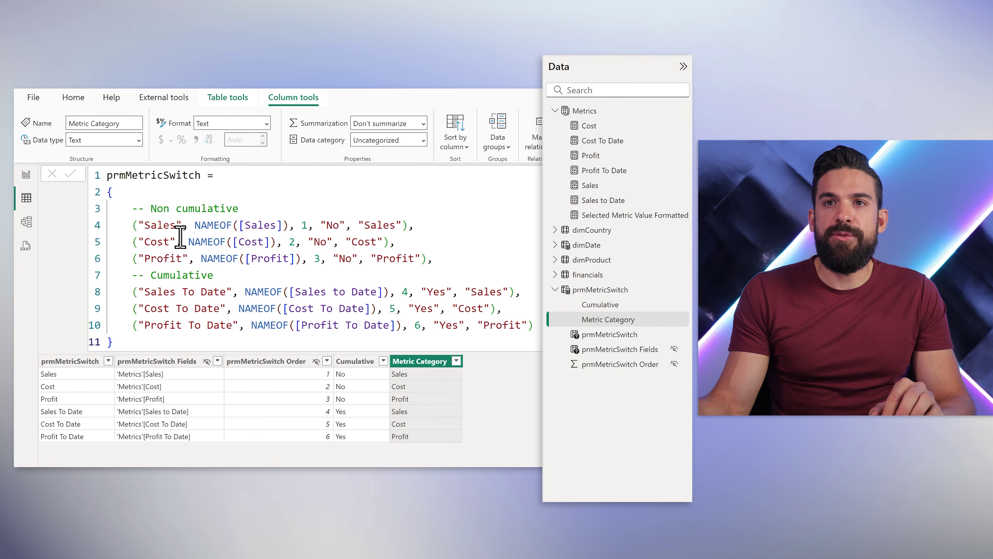
# - Replace the field of the metric slicer in the report with Metric Category
pyautogui.click(26, 175)
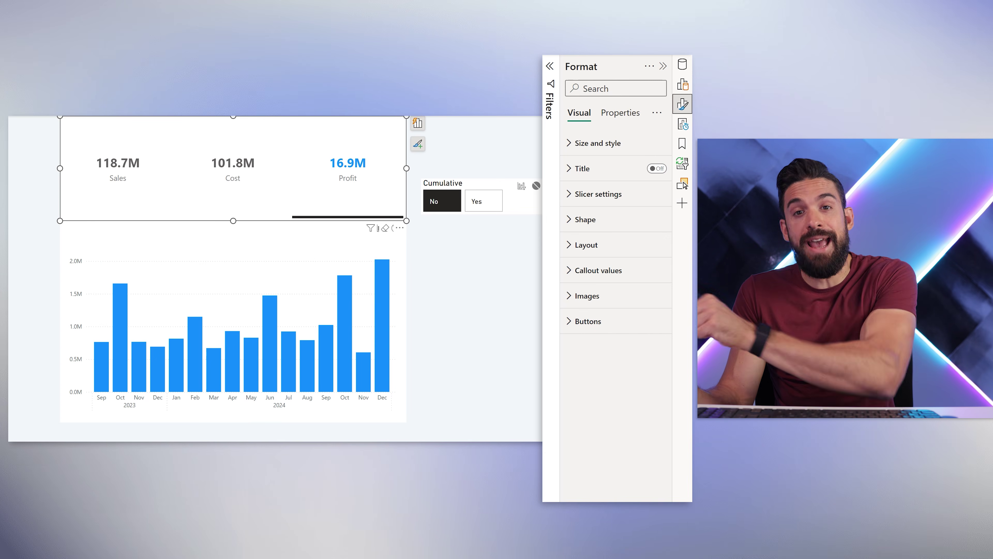
pyautogui.click(683, 85)
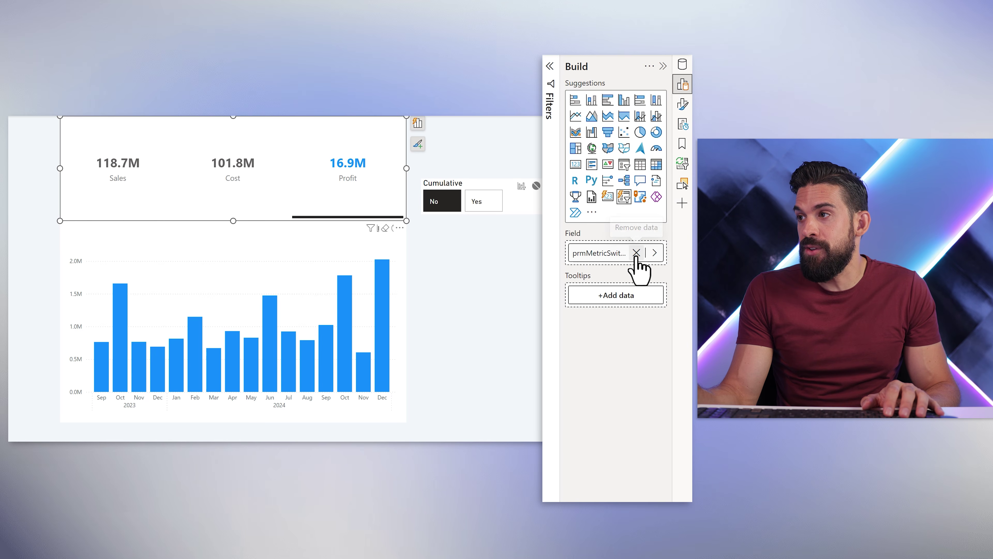
pyautogui.click(618, 254)
pyautogui.click(504, 397)
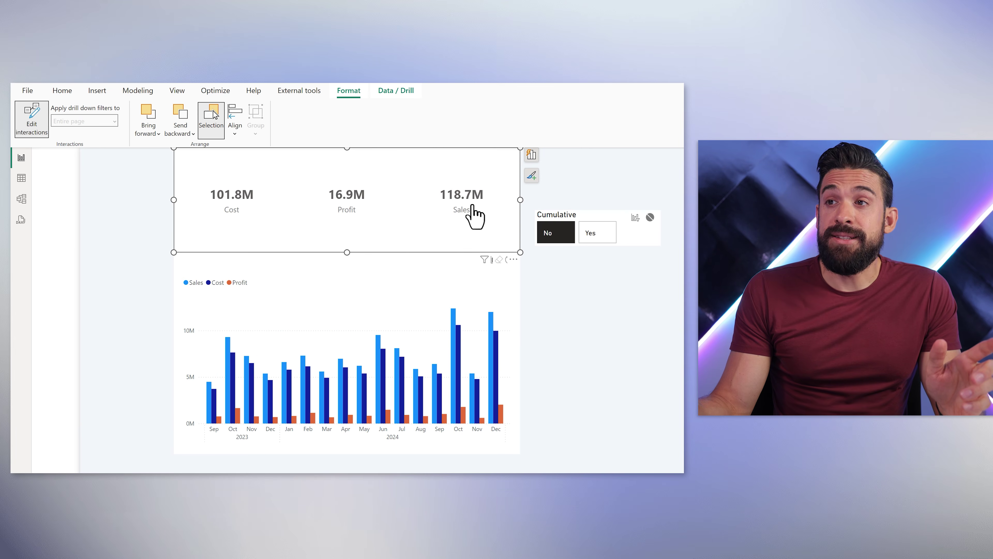
# - Test the Sales and Profit tiles in combination with the Yes and No options of the Cumulative slicer
pyautogui.click(473, 216)
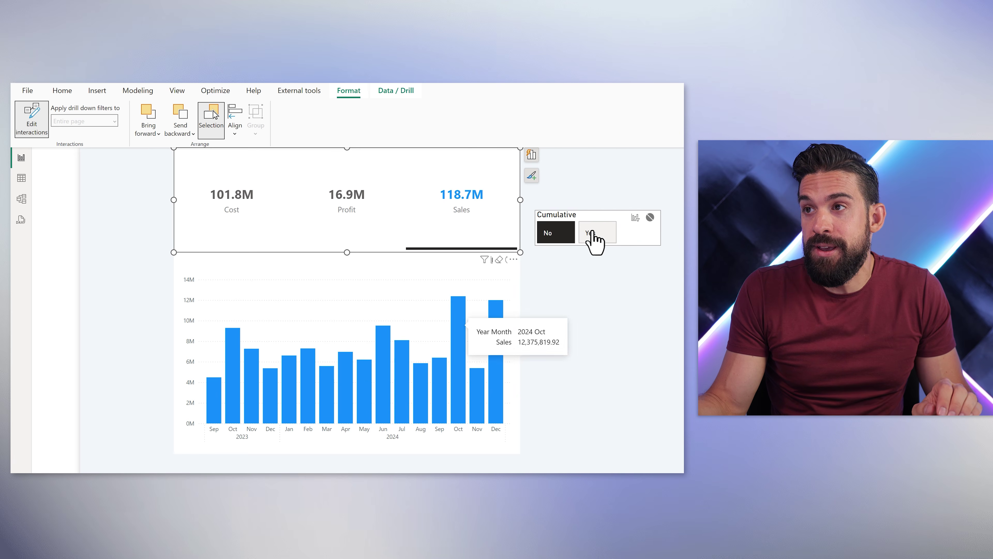
pyautogui.click(596, 251)
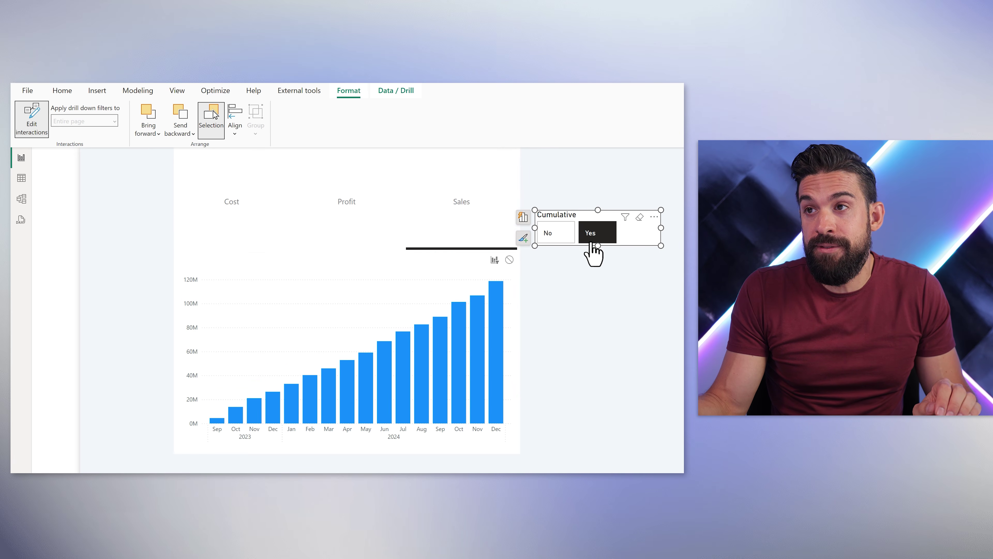
pyautogui.click(329, 202)
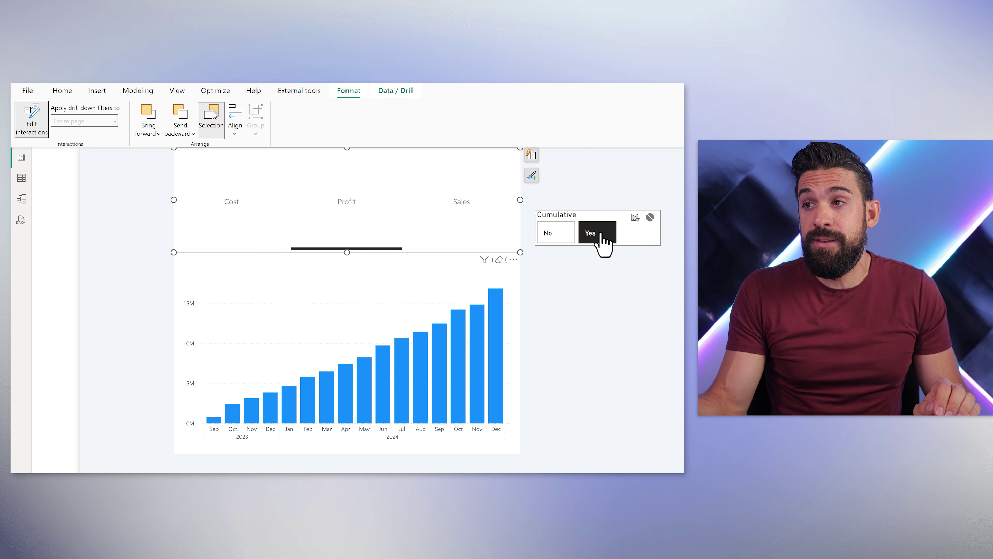
pyautogui.click(547, 235)
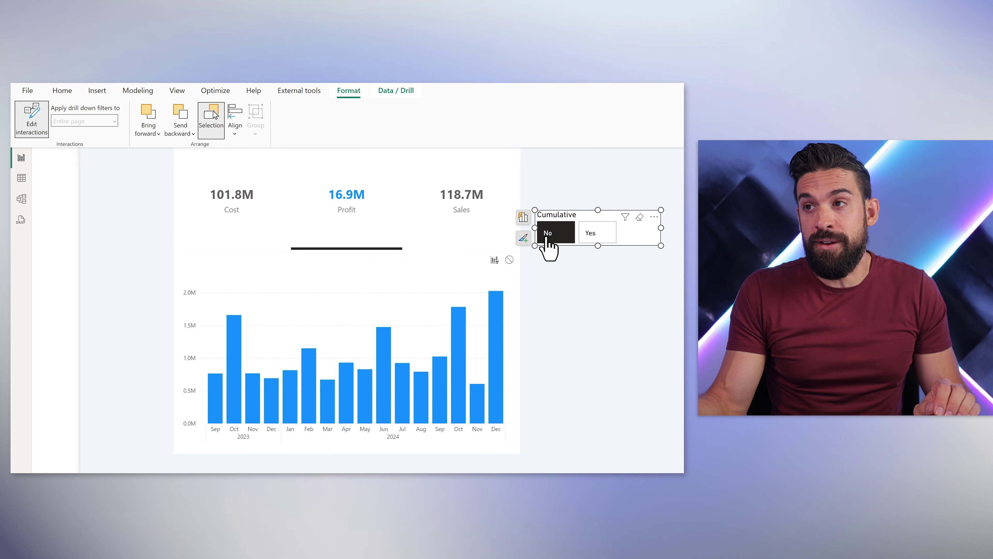
pyautogui.click(592, 235)
pyautogui.click(558, 235)
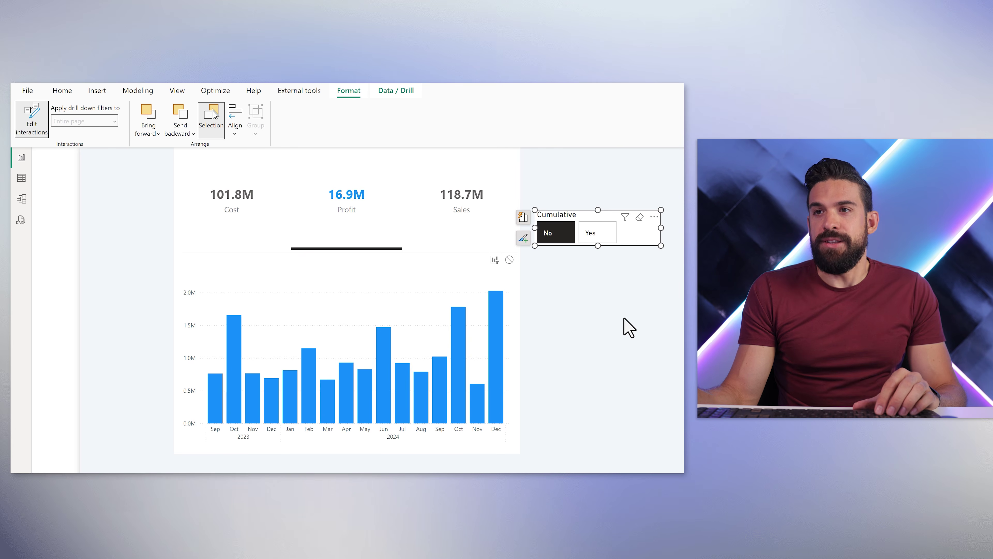
# - Select Sales in the metric slicer, reduce the slicer's height and move it down to just above the column chart
pyautogui.click(625, 329)
pyautogui.click(458, 171)
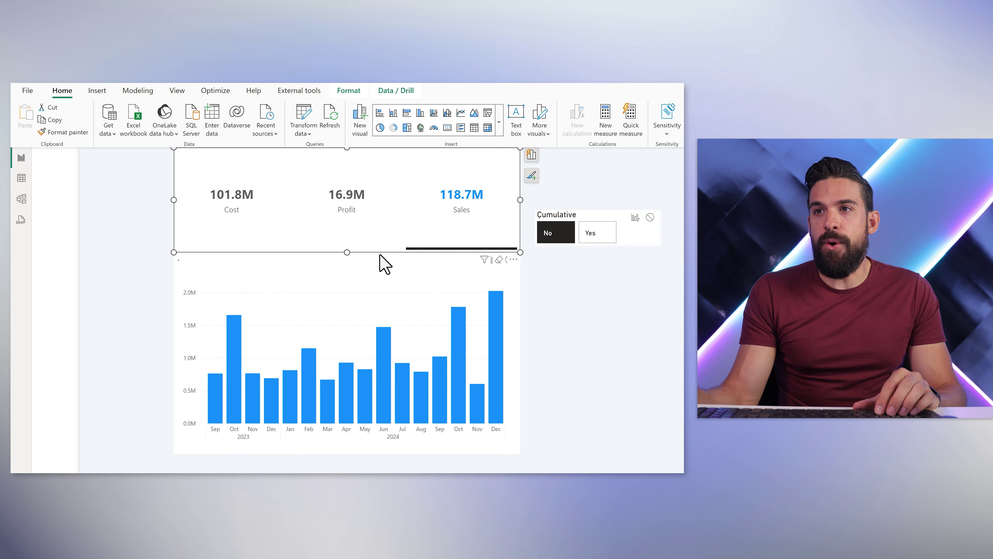
pyautogui.moveTo(346, 251); pyautogui.dragTo(350, 196)
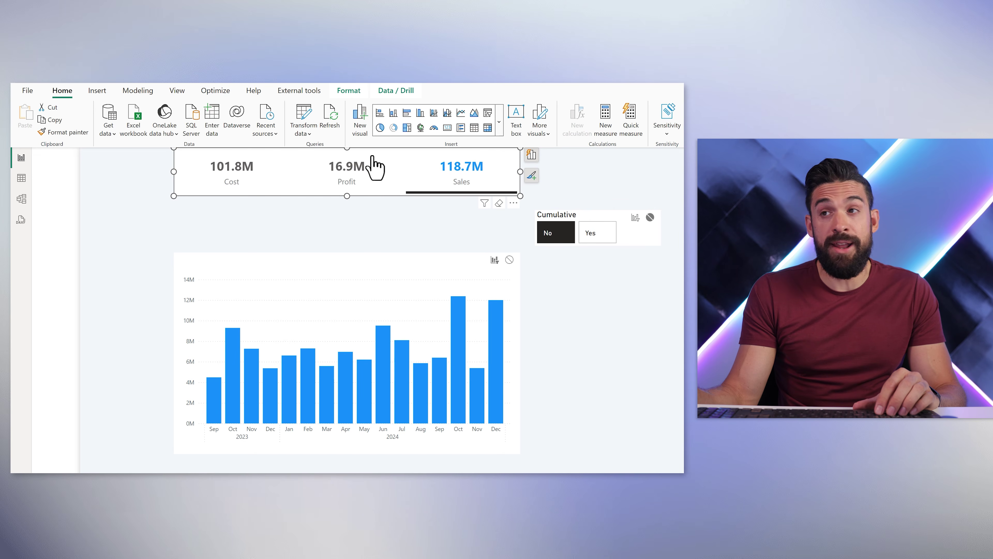
pyautogui.moveTo(376, 166); pyautogui.dragTo(379, 211)
pyautogui.moveTo(252, 153); pyautogui.dragTo(246, 169)
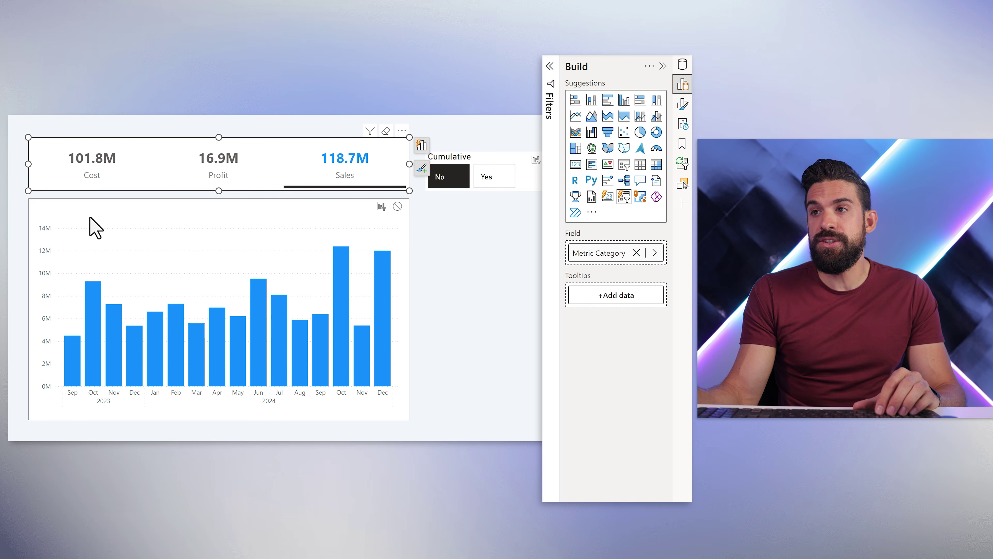
# - Turn on the subtitle and the title divider of the column chart to reserve space above the bars
pyautogui.click(219, 216)
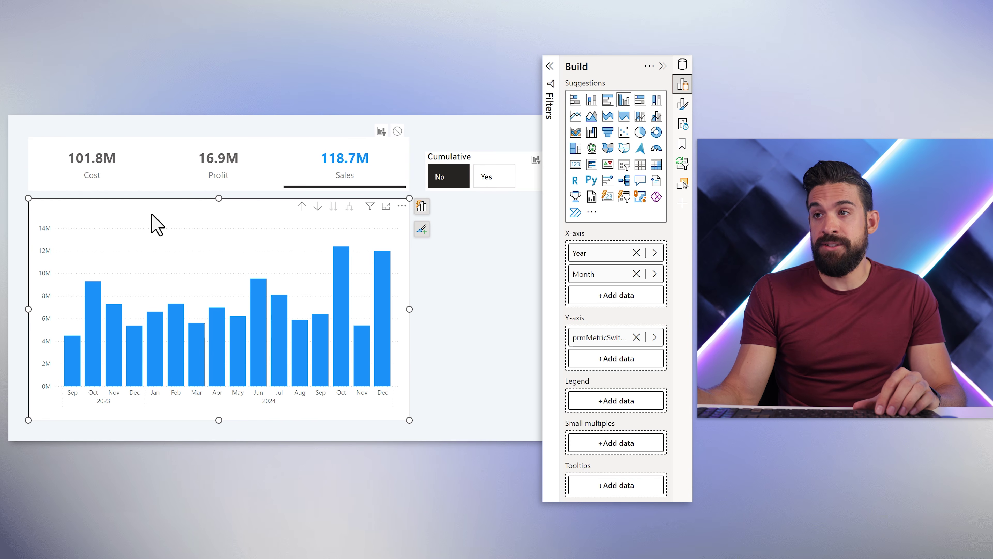
pyautogui.click(682, 105)
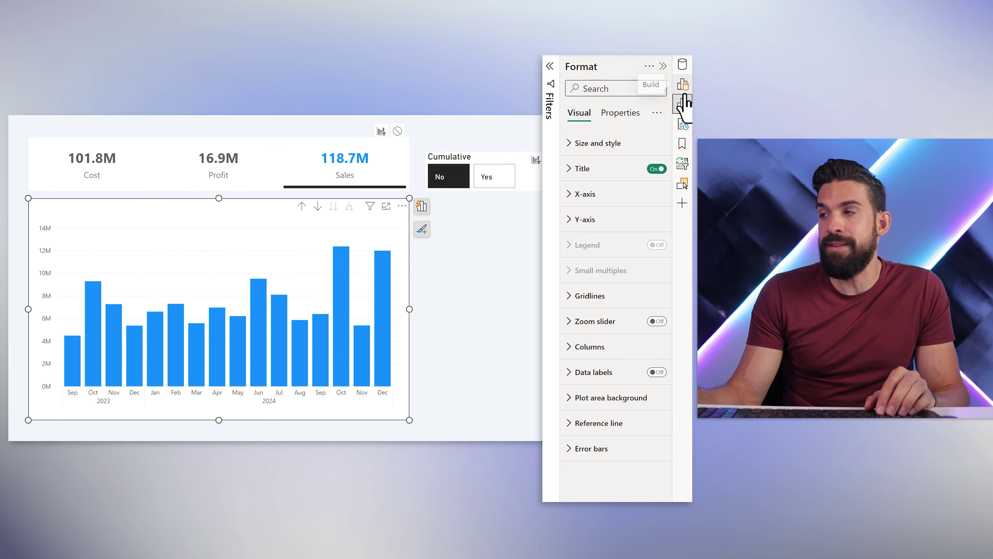
pyautogui.click(625, 144)
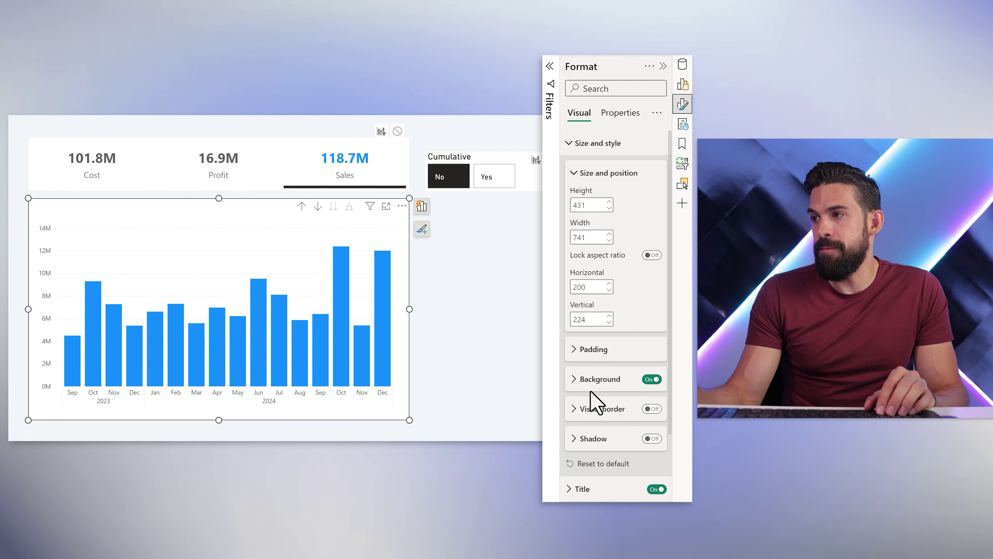
pyautogui.click(593, 354)
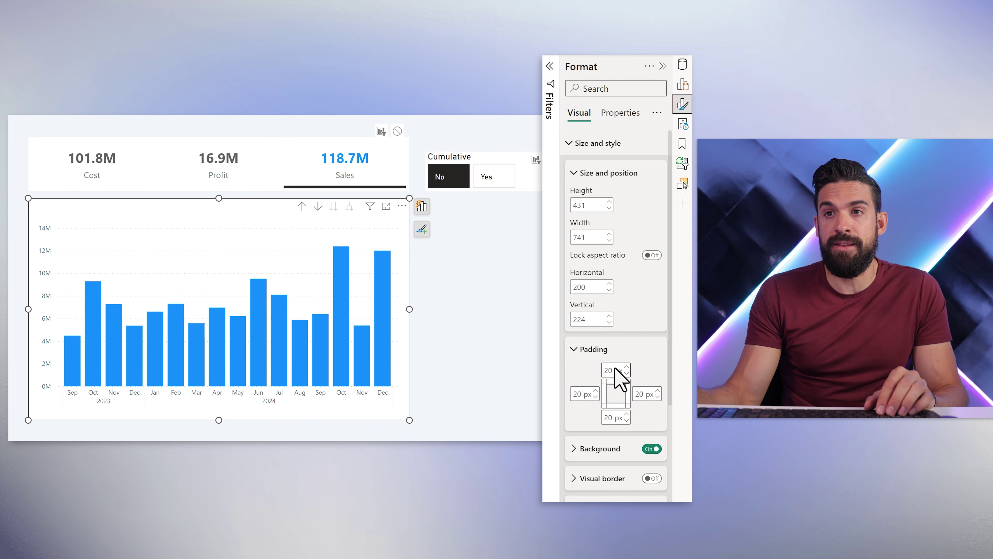
pyautogui.click(599, 172)
pyautogui.click(594, 145)
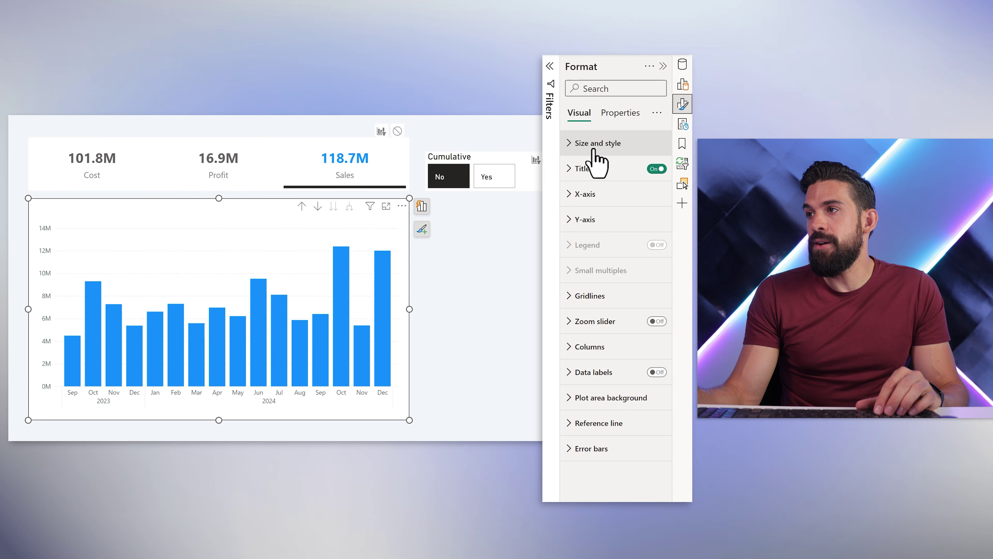
pyautogui.click(595, 169)
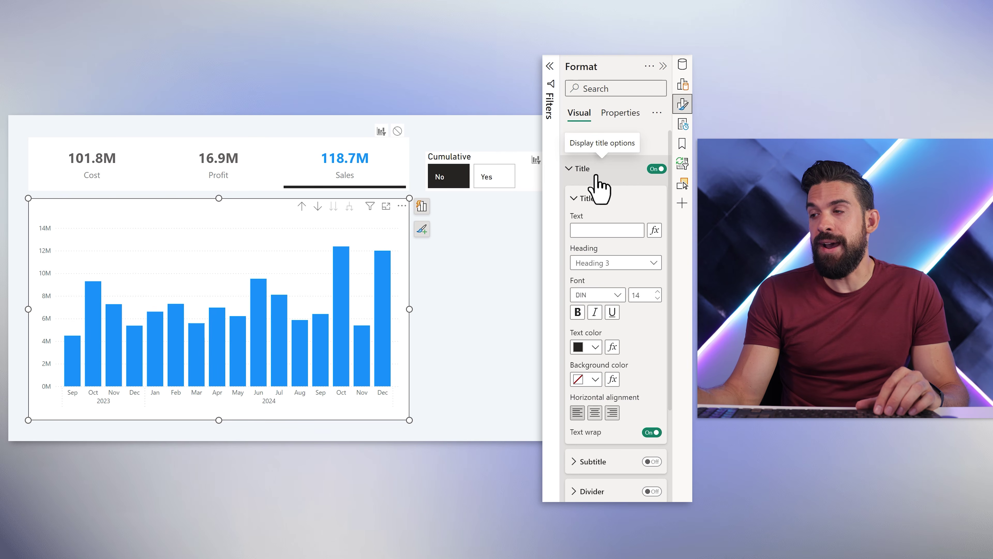
pyautogui.click(592, 230)
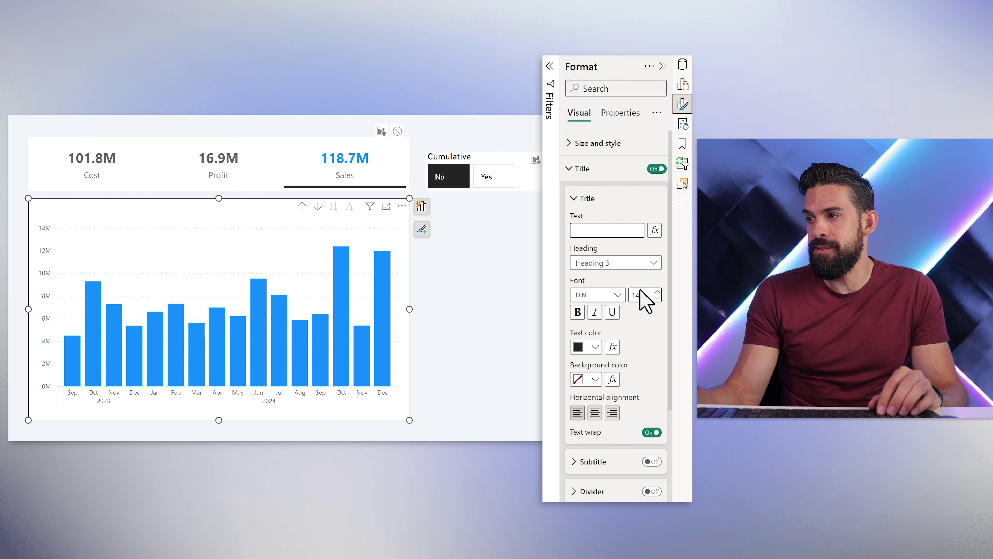
pyautogui.click(651, 462)
pyautogui.scroll(-3, 653, 477)
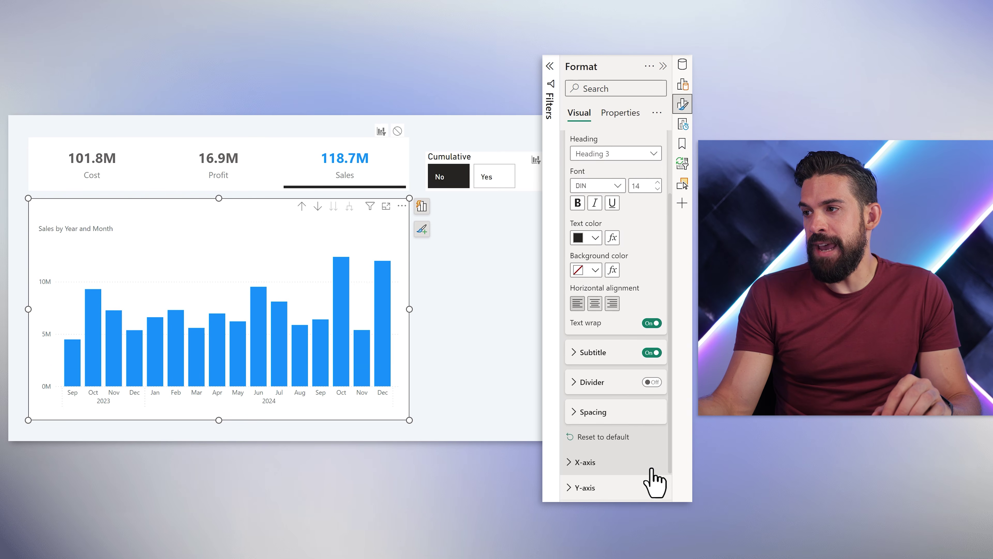
pyautogui.click(650, 369)
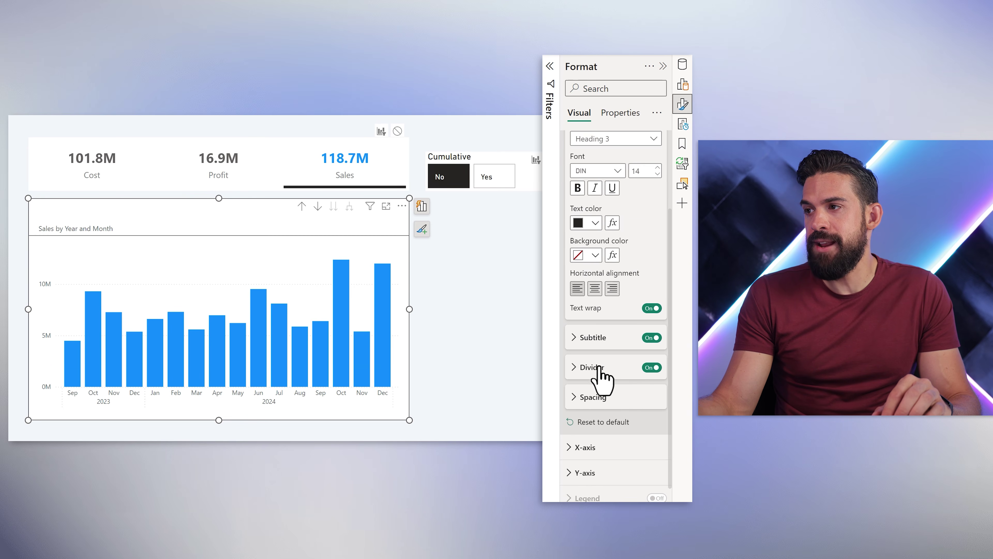
# - Set the text color of the chart's subtitle and title to white
pyautogui.click(595, 339)
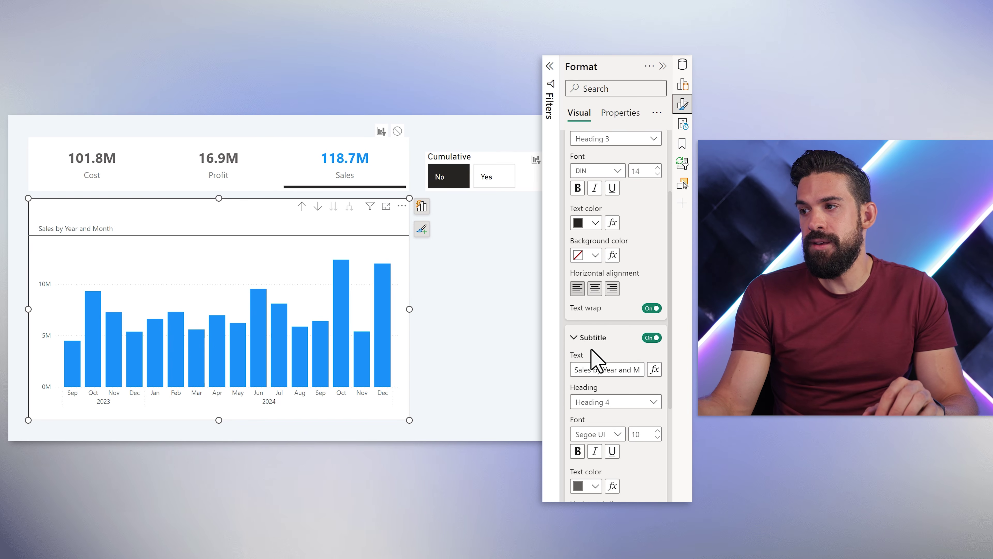
pyautogui.click(593, 486)
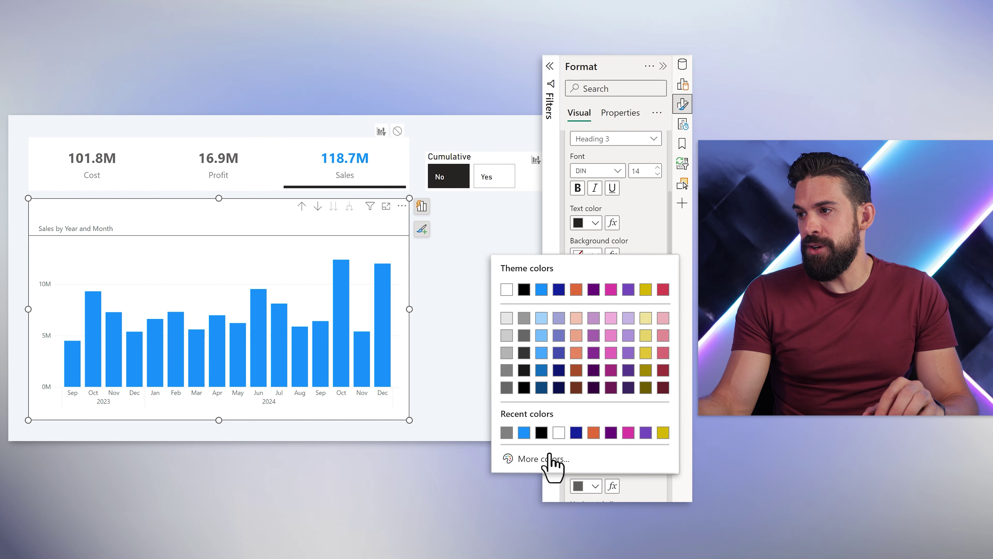
pyautogui.click(559, 433)
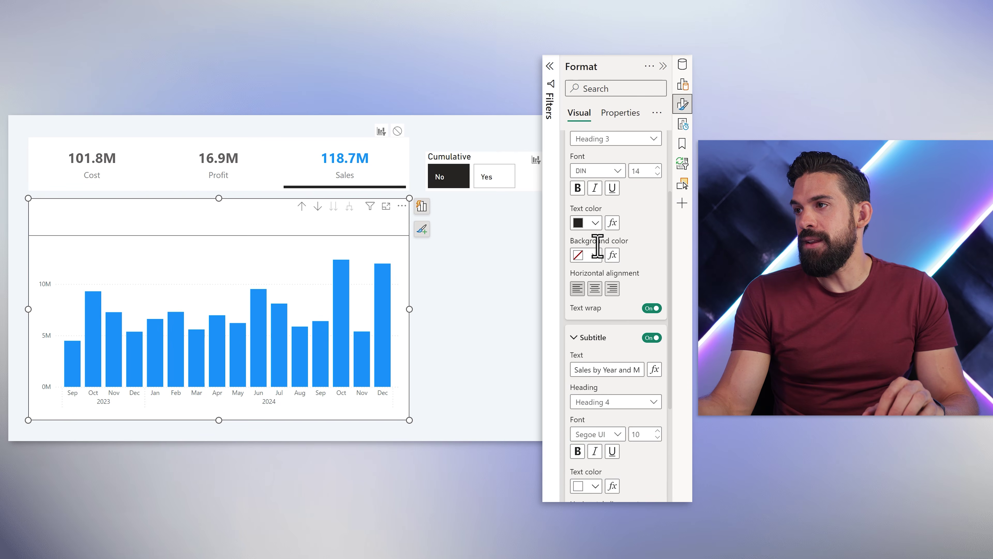
pyautogui.scroll(2, 597, 246)
pyautogui.click(595, 284)
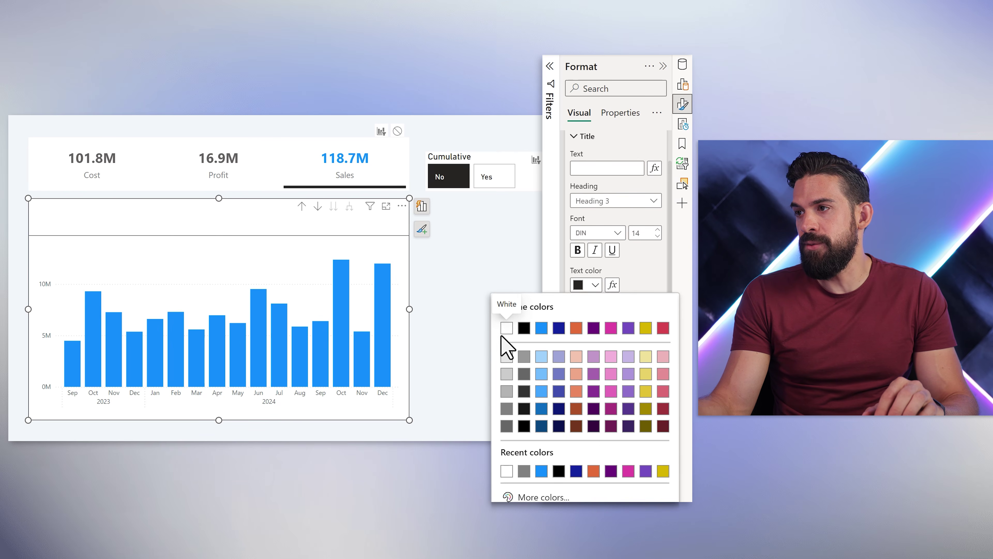
pyautogui.click(507, 328)
# - Set the color of the chart's title divider to white
pyautogui.click(594, 432)
pyautogui.hotkey('ctrl', 'a')
pyautogui.press('BackSpace')
pyautogui.click(621, 399)
pyautogui.click(609, 428)
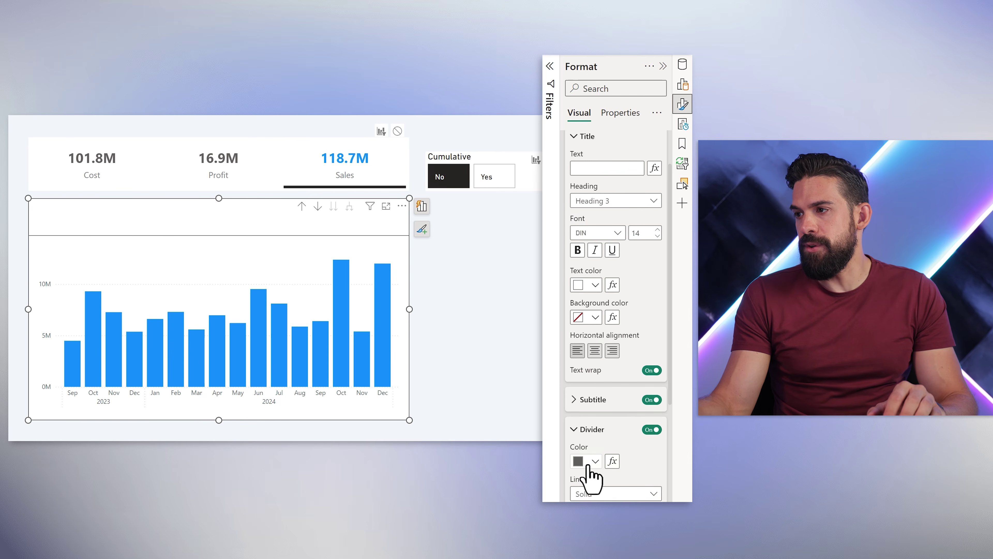
pyautogui.click(590, 461)
pyautogui.click(507, 407)
pyautogui.click(514, 288)
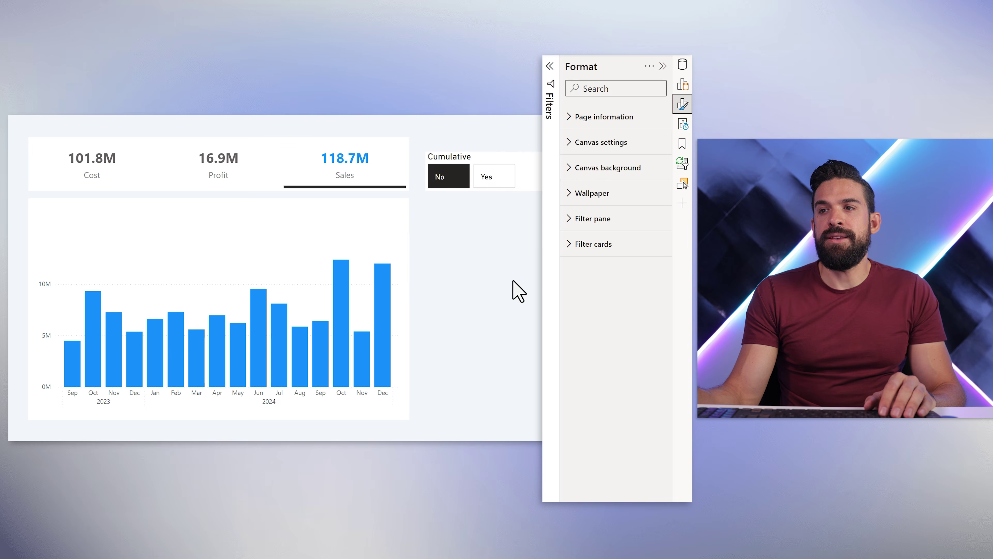
# - Move the column chart up against the metric slicer and turn off the chart's title divider
pyautogui.click(184, 227)
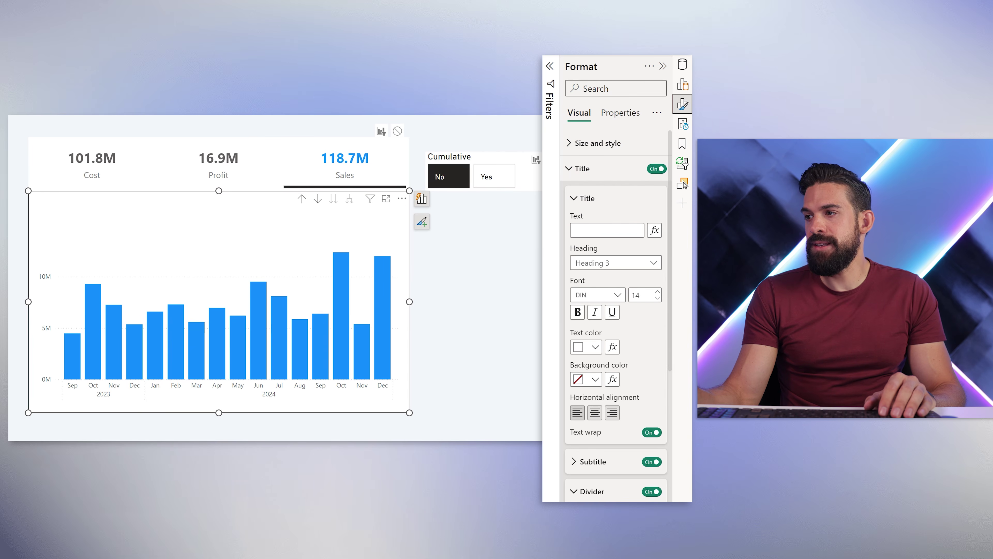
pyautogui.click(650, 492)
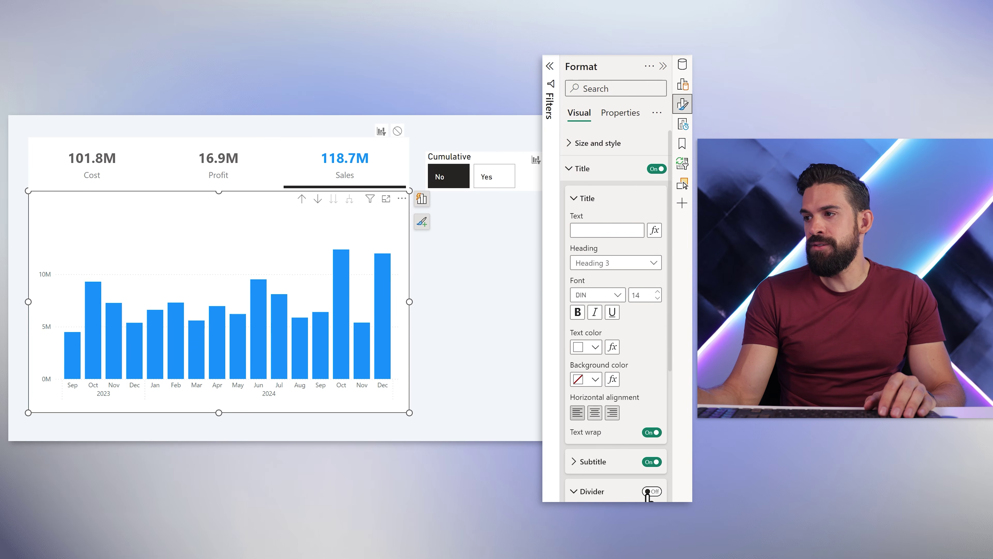
pyautogui.click(654, 465)
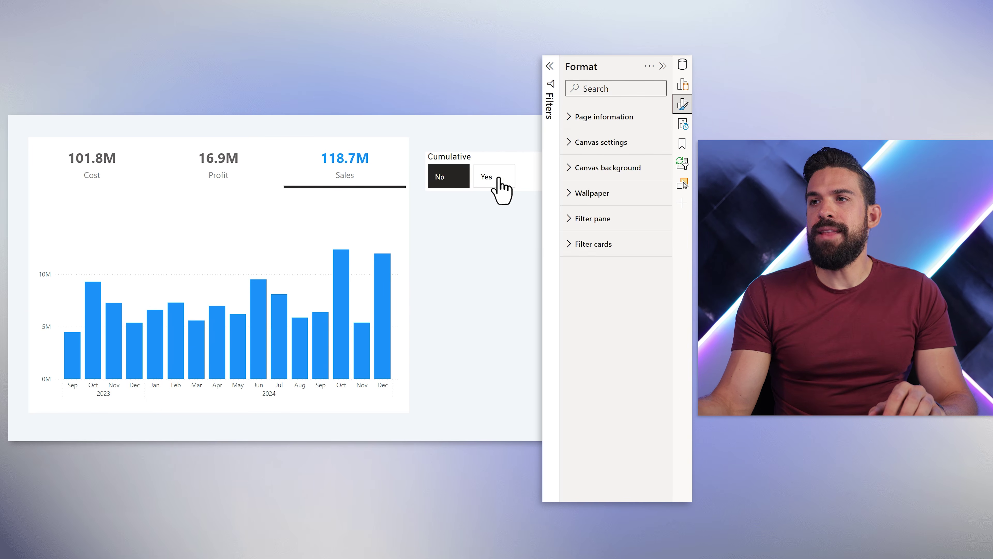
# - Move the Cumulative slicer into the blank area above the chart's bars and set its title to "To Date" with font size 10
pyautogui.moveTo(489, 170); pyautogui.dragTo(115, 226)
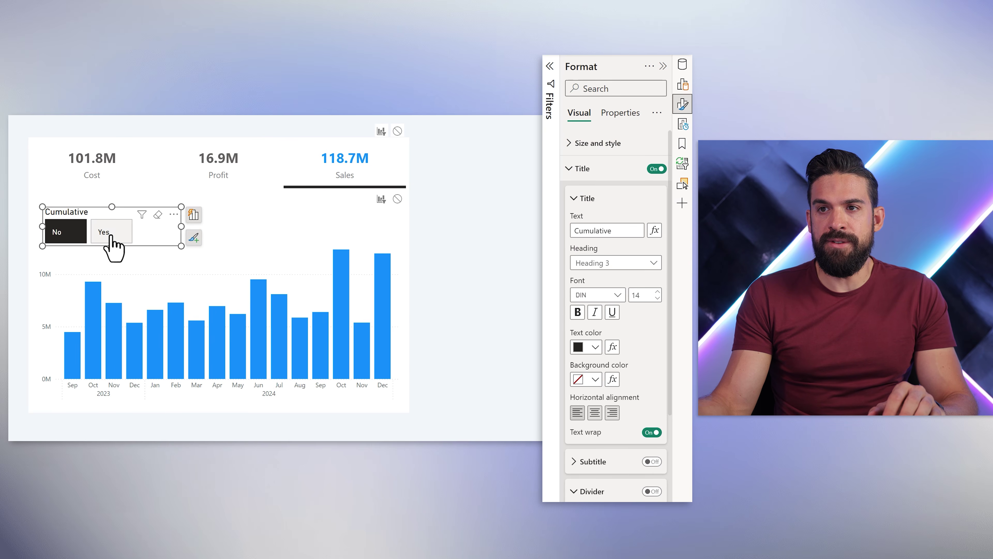
pyautogui.doubleClick(602, 230)
pyautogui.write('T')
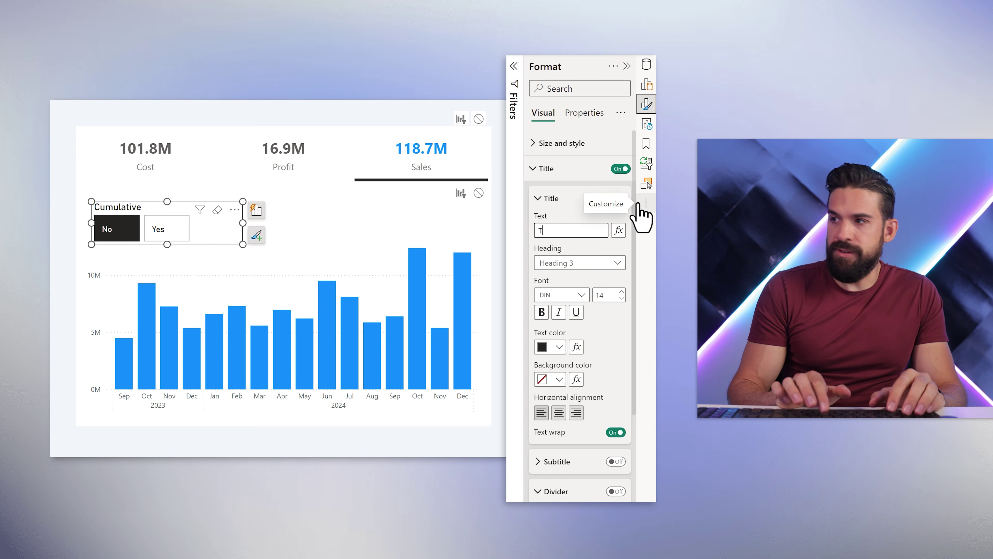
pyautogui.write('o Date')
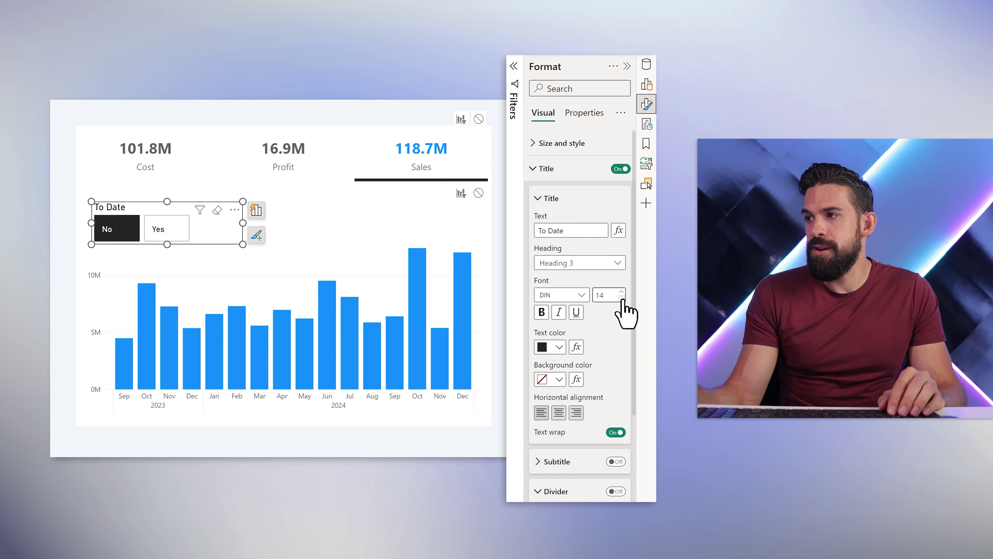
pyautogui.click(622, 299)
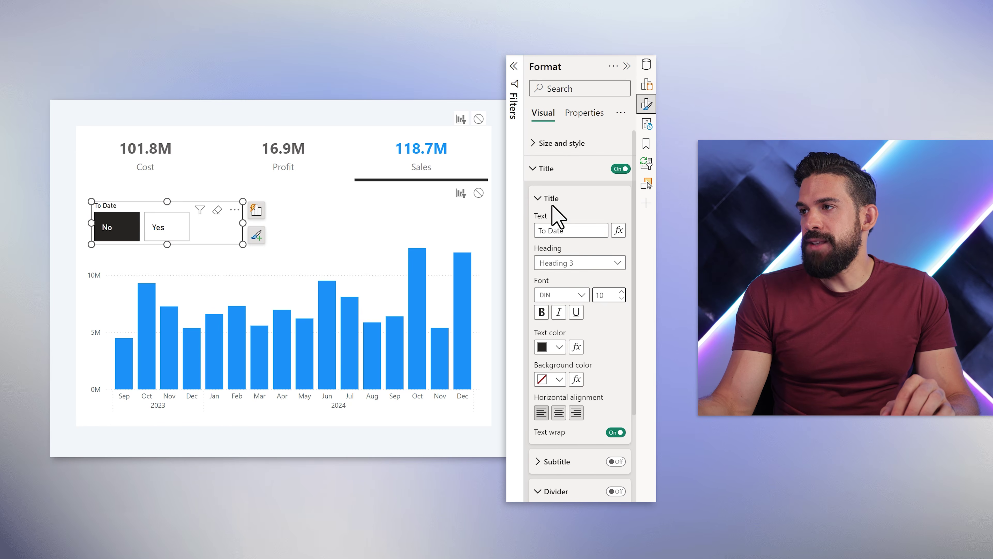
# - Set the font size of the To Date slicer's default callout values to 9
pyautogui.click(552, 201)
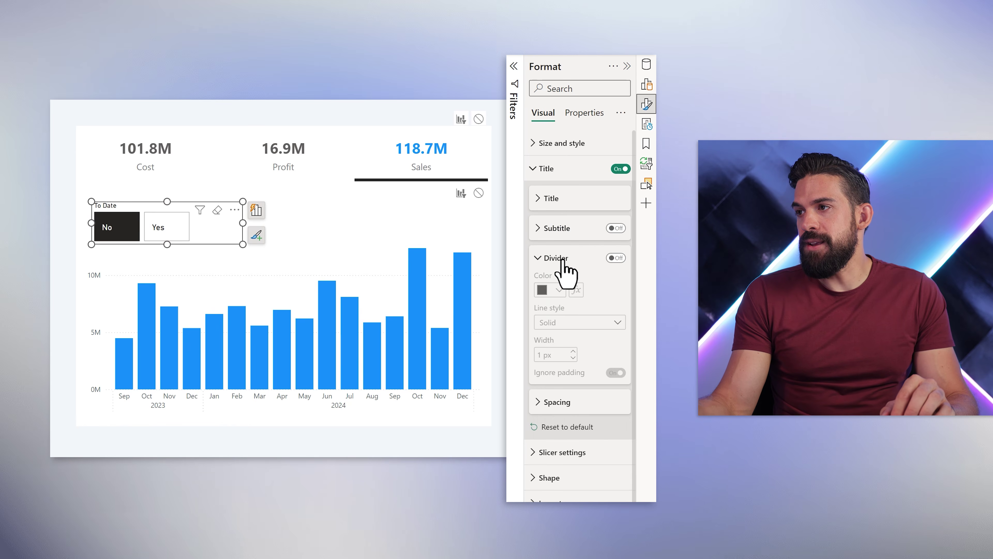
pyautogui.click(561, 259)
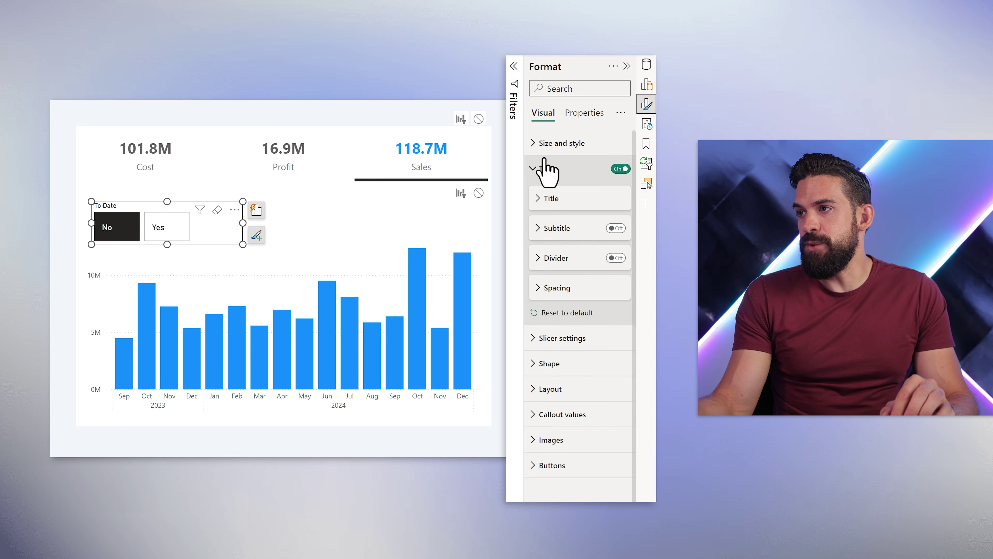
pyautogui.click(545, 164)
pyautogui.click(561, 273)
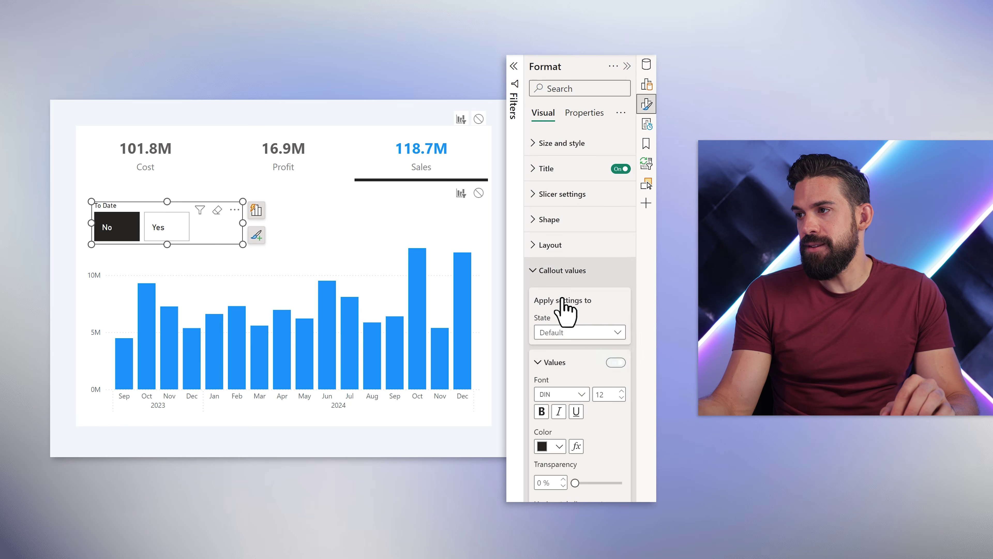
pyautogui.scroll(-2, 609, 313)
pyautogui.click(561, 180)
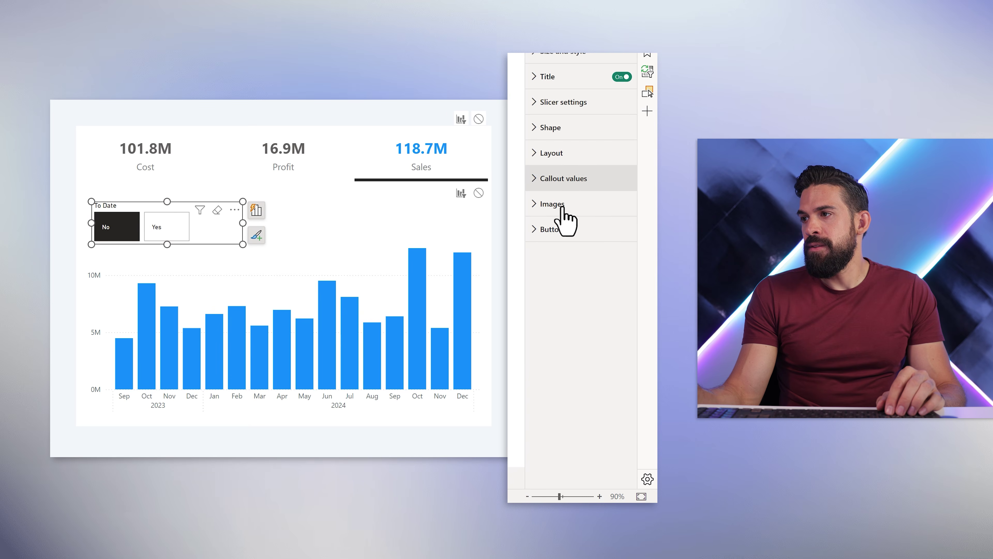
# - Give the To Date slicer's buttons, in the Default state, custom padding of 0 px on all sides
pyautogui.click(565, 227)
pyautogui.scroll(-2, 569, 301)
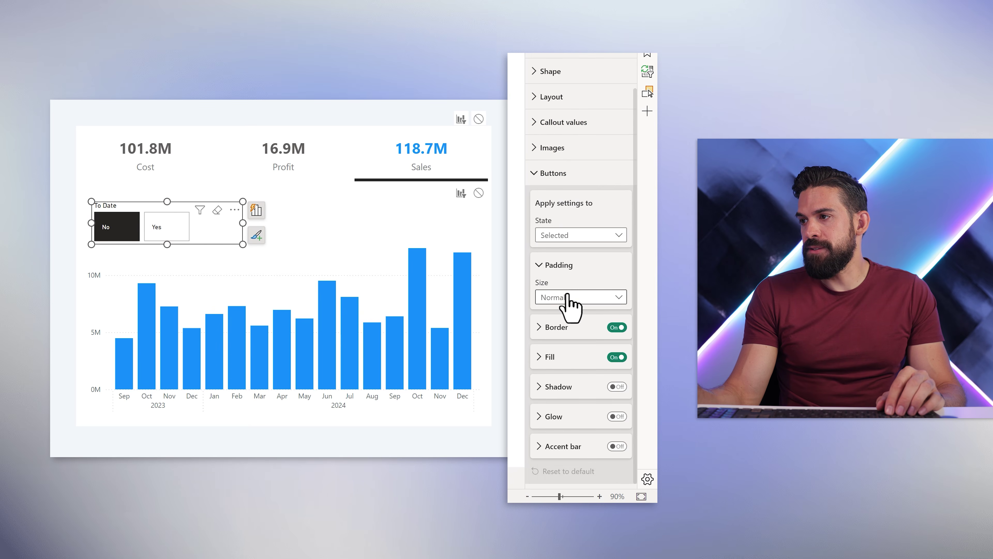
pyautogui.click(567, 236)
pyautogui.click(565, 249)
pyautogui.click(582, 297)
pyautogui.click(567, 312)
pyautogui.click(574, 297)
pyautogui.click(570, 358)
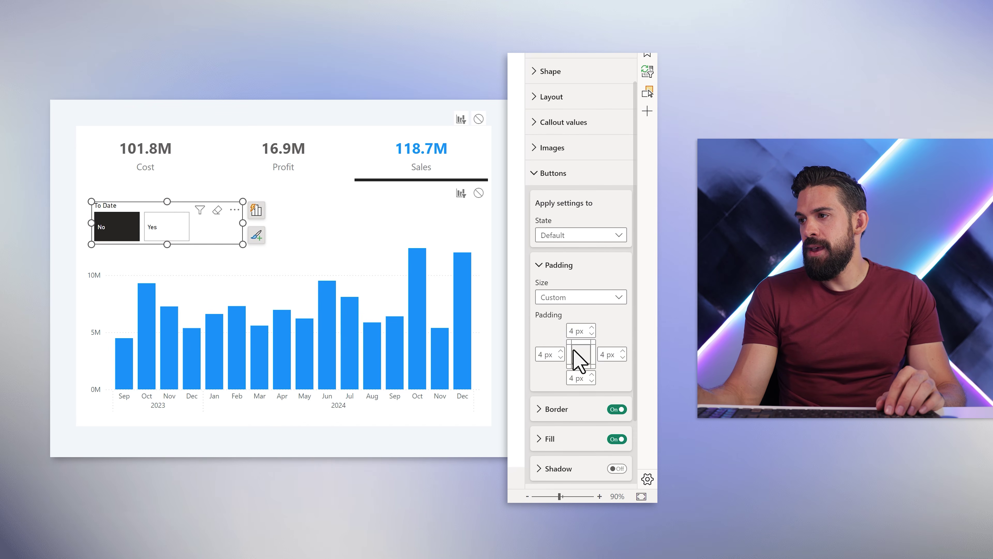
pyautogui.click(580, 332)
pyautogui.write('0')
pyautogui.click(609, 354)
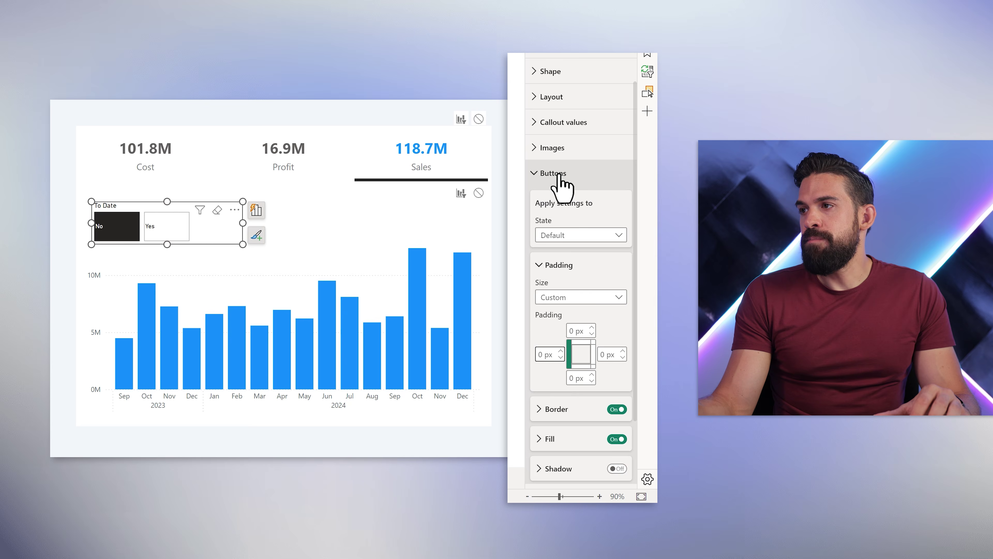
# - Center the To Date slicer's callout values horizontally and shrink the slicer to a small box above the chart's first bars
pyautogui.click(561, 177)
pyautogui.click(570, 180)
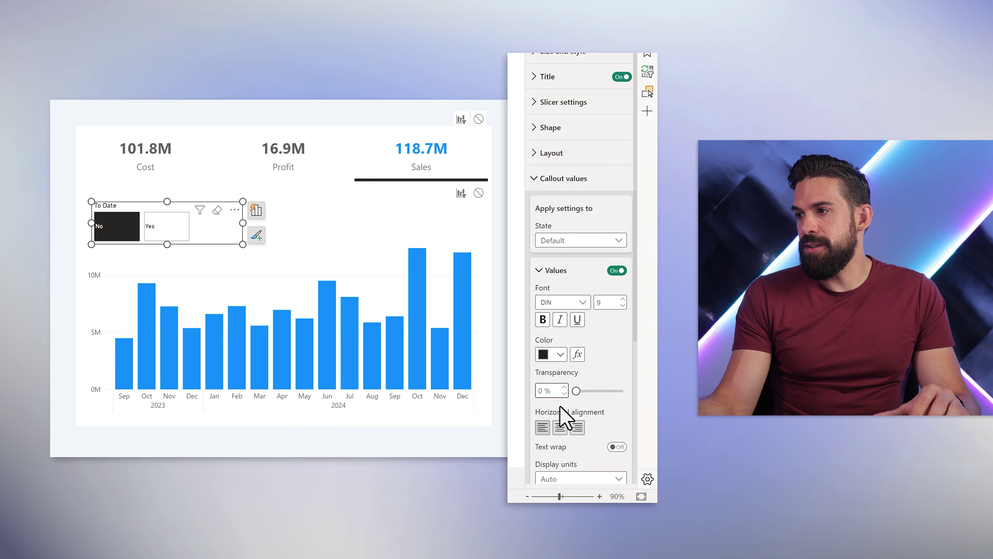
pyautogui.click(564, 430)
pyautogui.moveTo(243, 244); pyautogui.dragTo(164, 226)
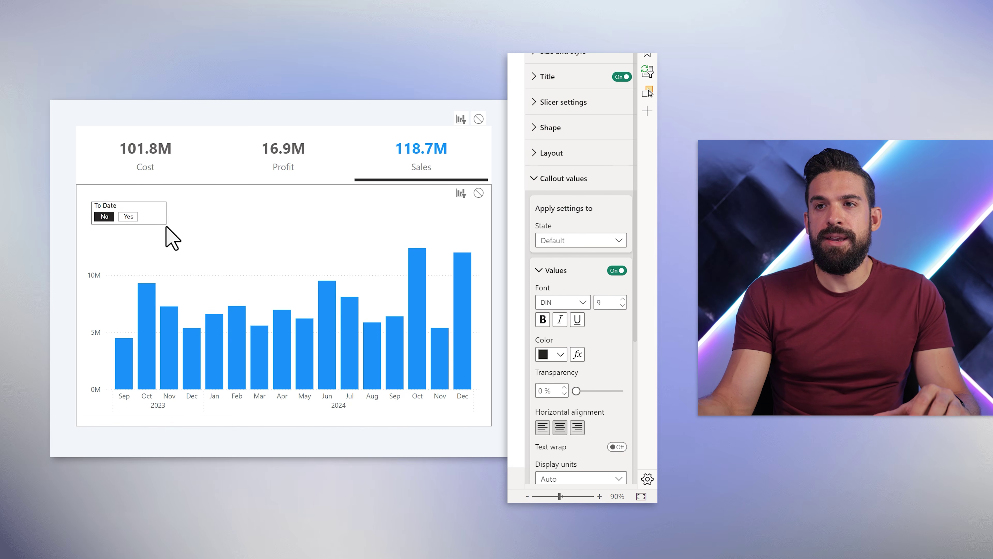
# - Set the To Date slicer's layout arrangement to Single row
pyautogui.click(164, 218)
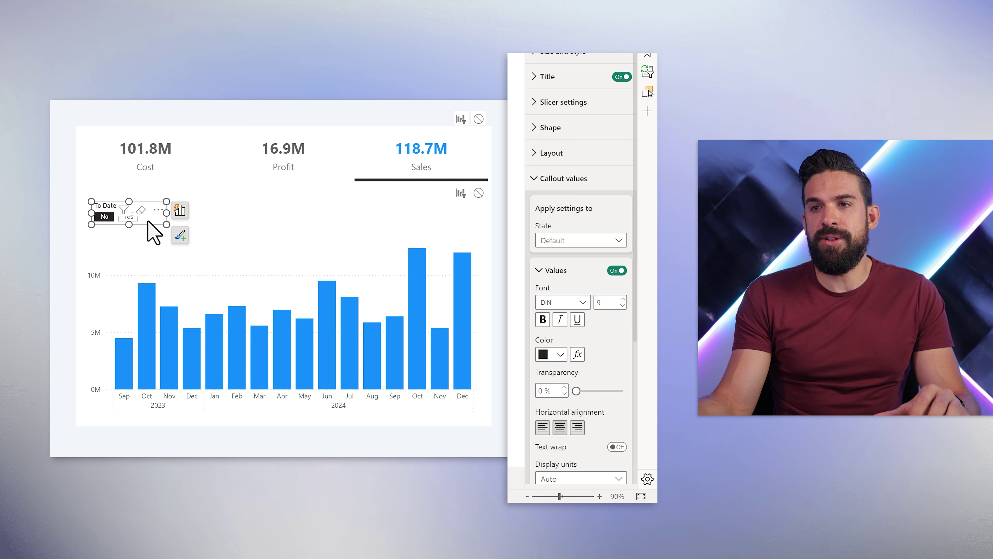
pyautogui.click(555, 179)
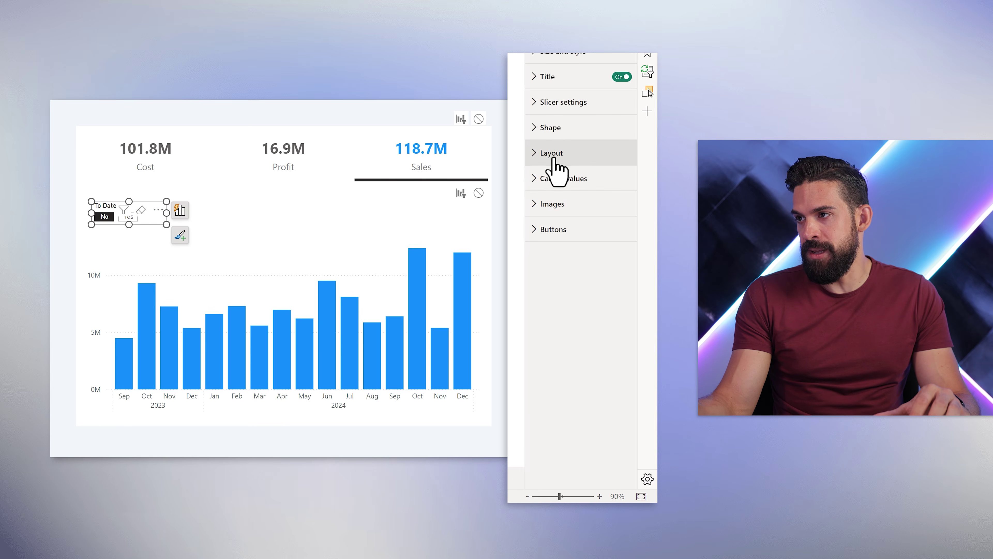
pyautogui.click(552, 154)
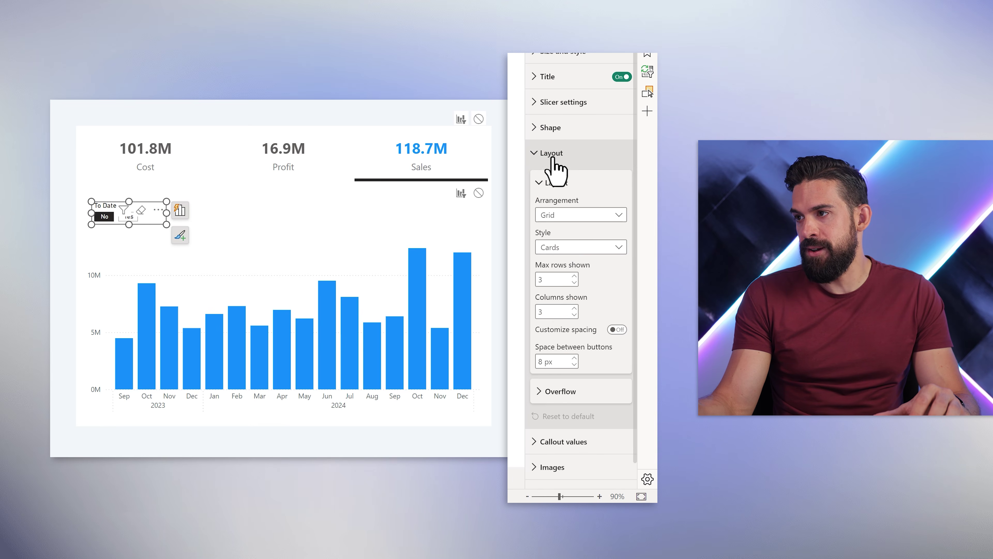
pyautogui.click(573, 249)
pyautogui.click(571, 217)
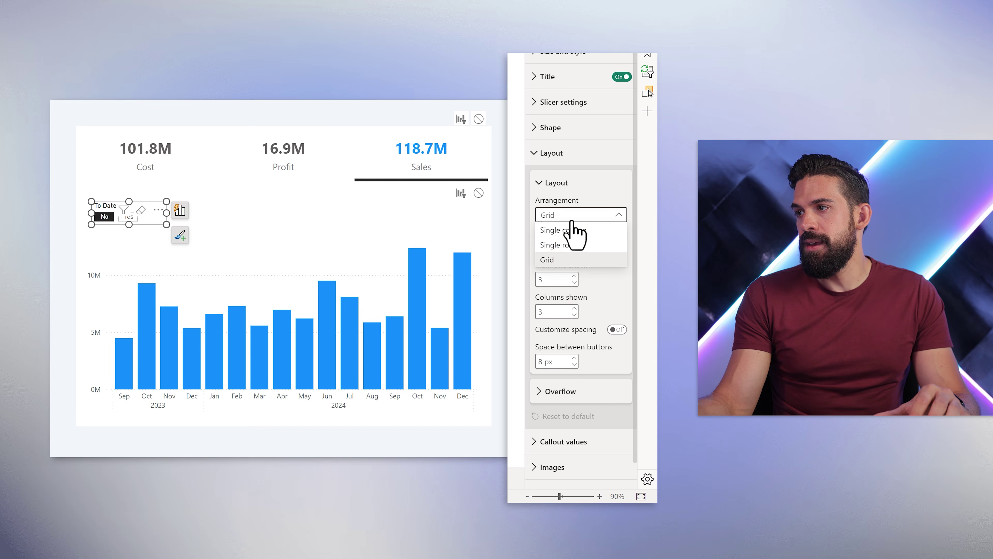
pyautogui.click(578, 244)
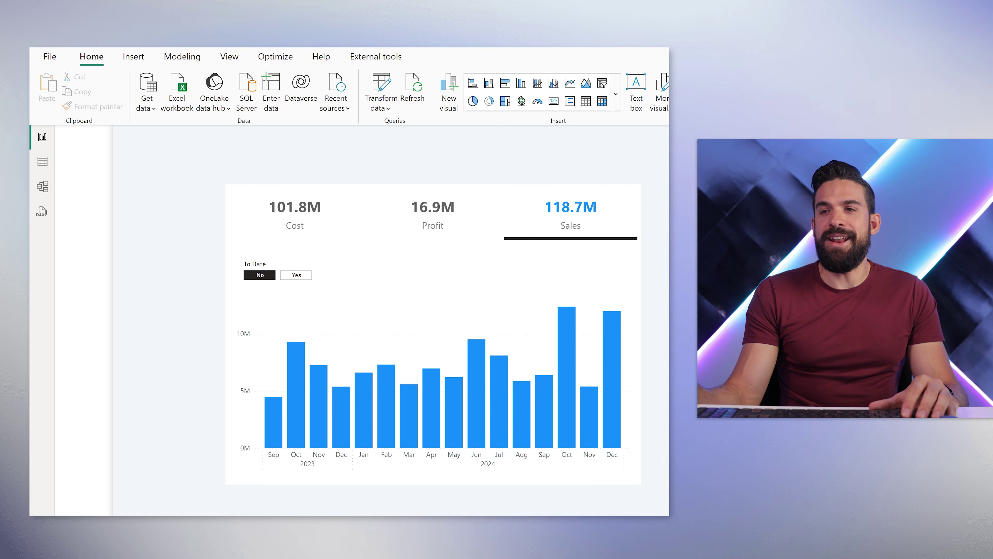
# - Select Profit in the metric slicer and turn off the editing of visual interactions
pyautogui.click(434, 216)
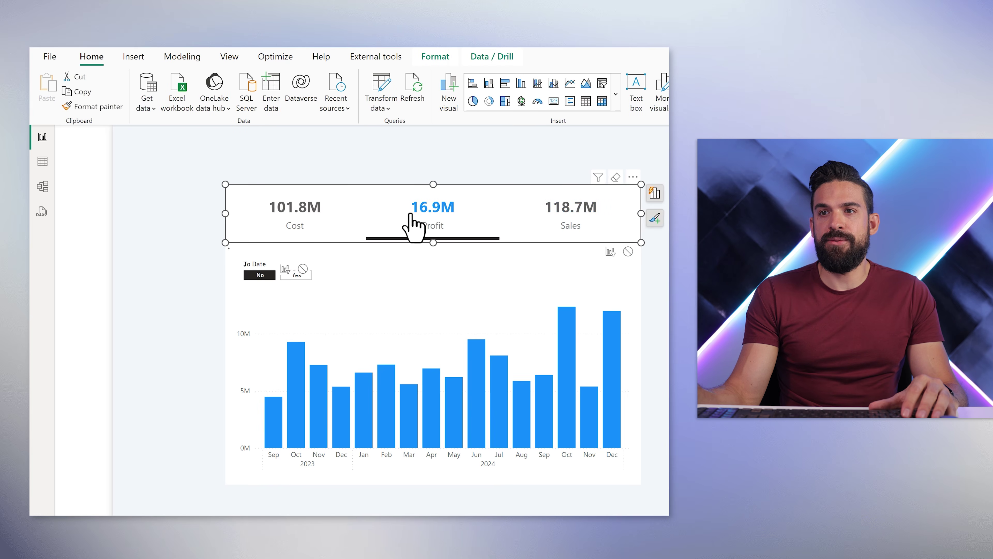
pyautogui.click(434, 58)
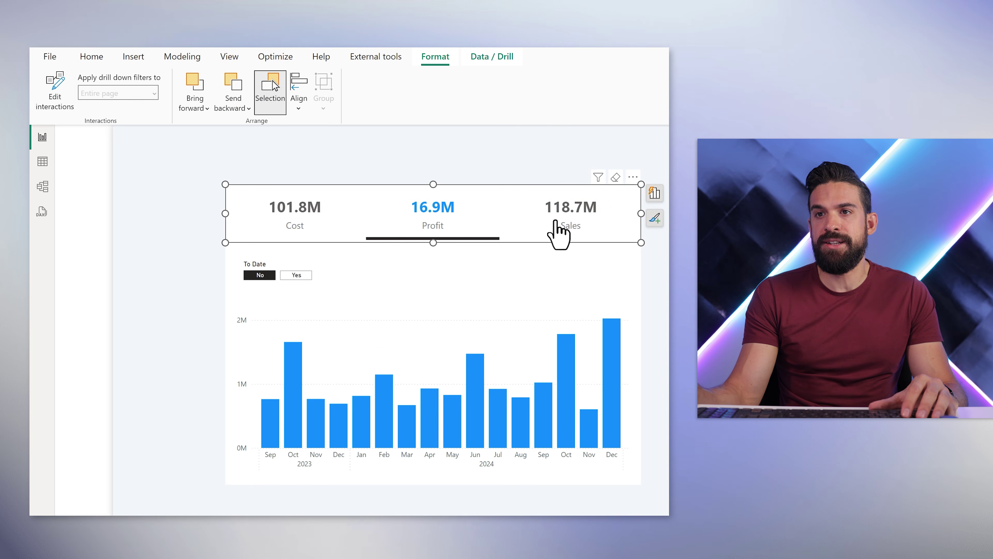
# - Test the metric slicer with Sales and Cost, and the To Date slicer with Yes
pyautogui.click(559, 234)
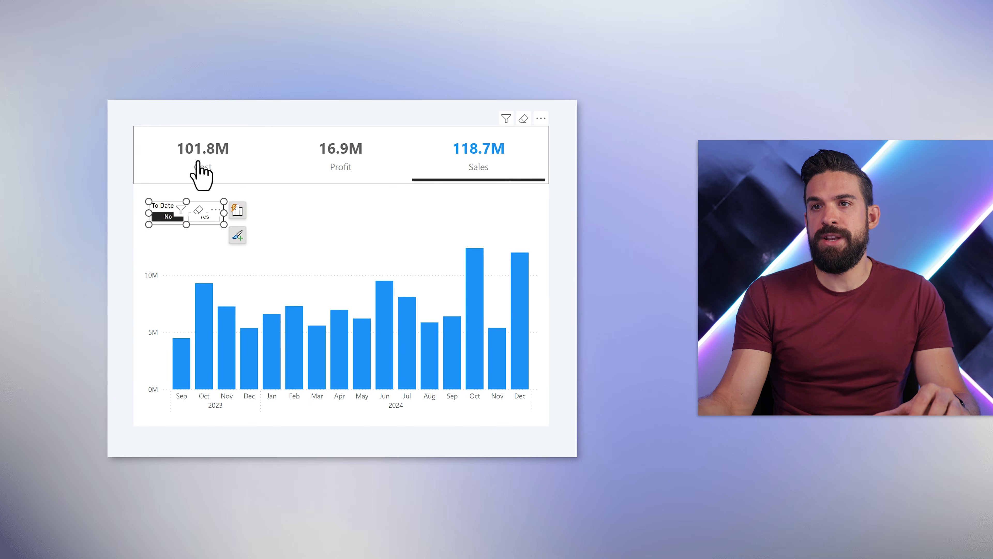
pyautogui.click(198, 162)
pyautogui.click(203, 217)
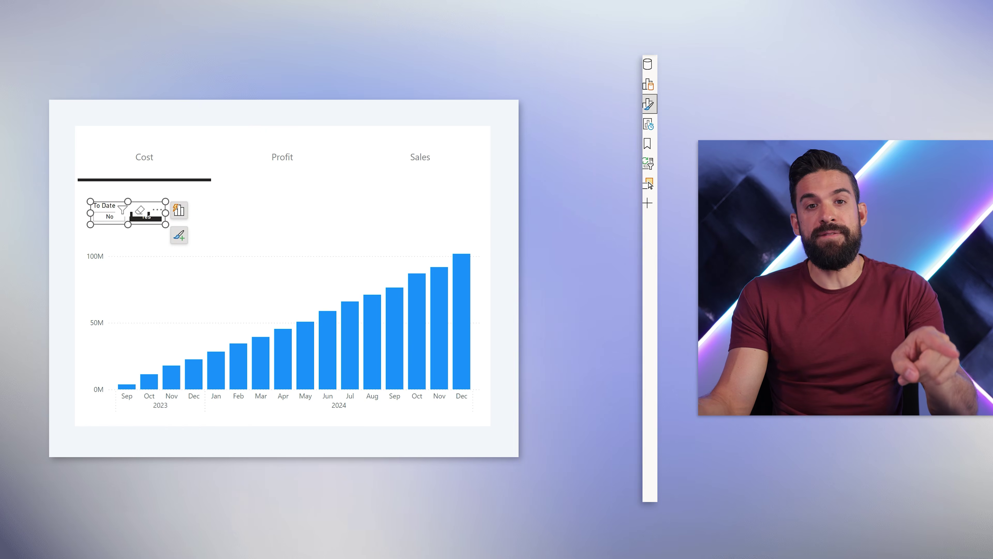
pyautogui.press('Escape')
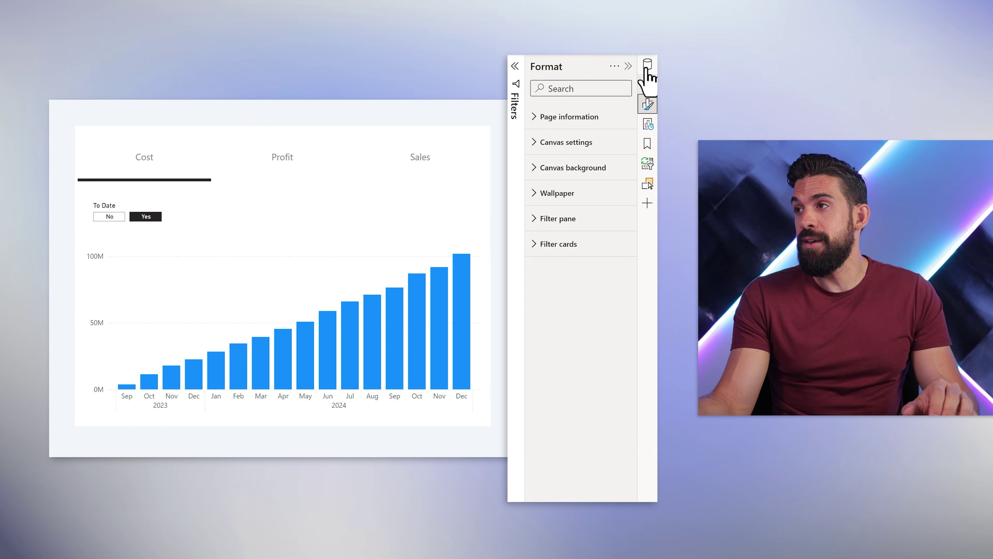
# - Open the Selected Metric Value Formatted measure and duplicate its Sales, Cost and Profit lines within the SWITCH formula
pyautogui.click(647, 65)
pyautogui.click(596, 215)
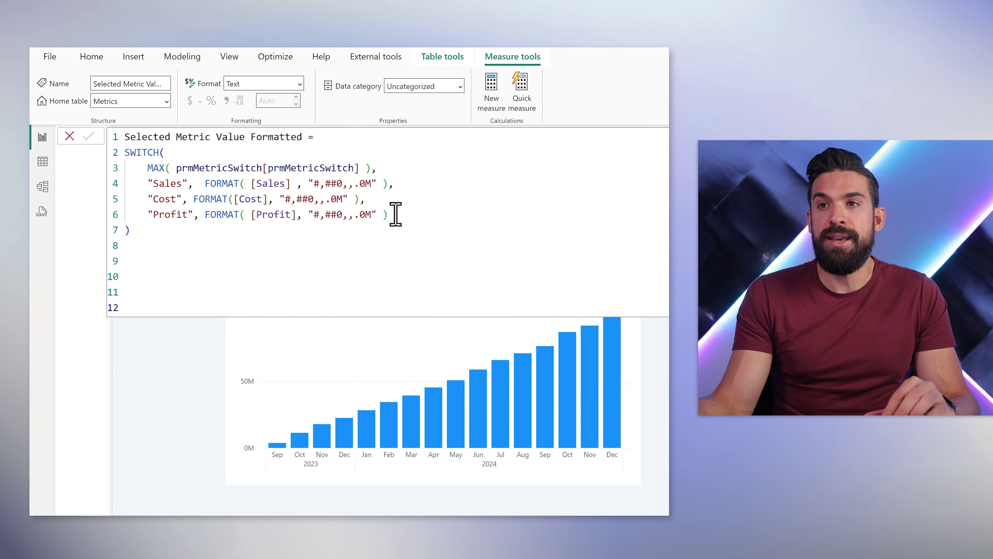
pyautogui.moveTo(396, 214); pyautogui.dragTo(37, 184)
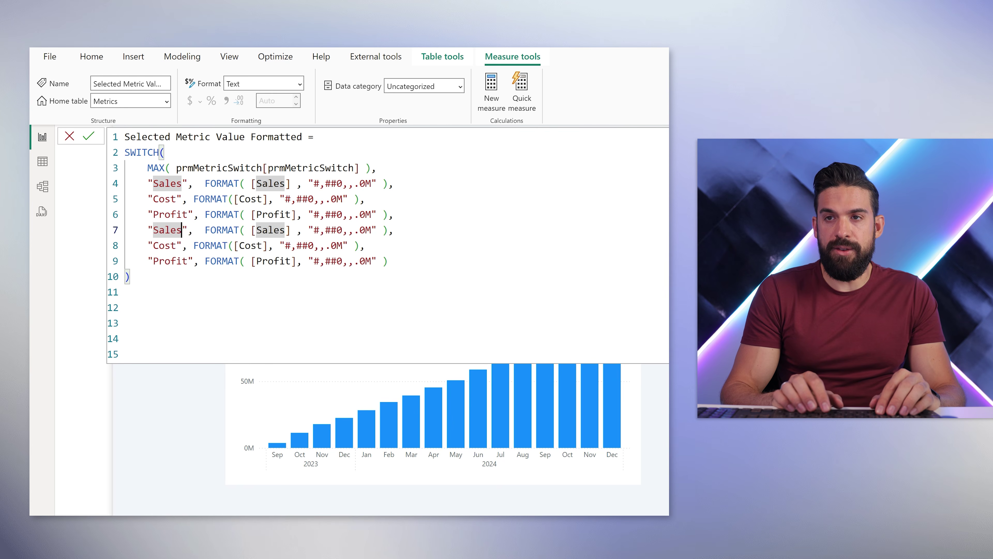
# - Turn the duplicated SWITCH lines into To Date cases, starting with "Sales To Date", and point them to the To Date measures
pyautogui.write('o Date')
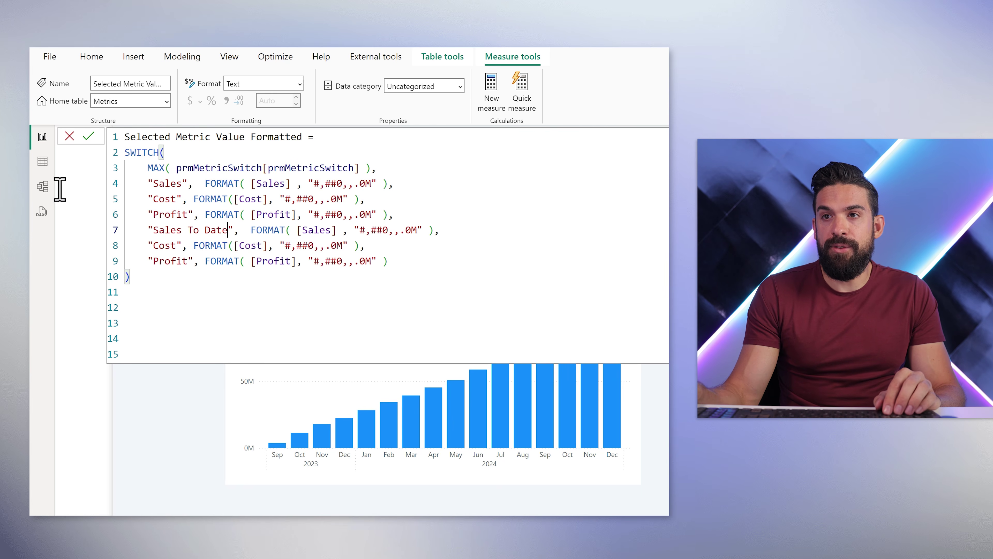
pyautogui.click(331, 230)
pyautogui.write('To')
pyautogui.press('Tab')
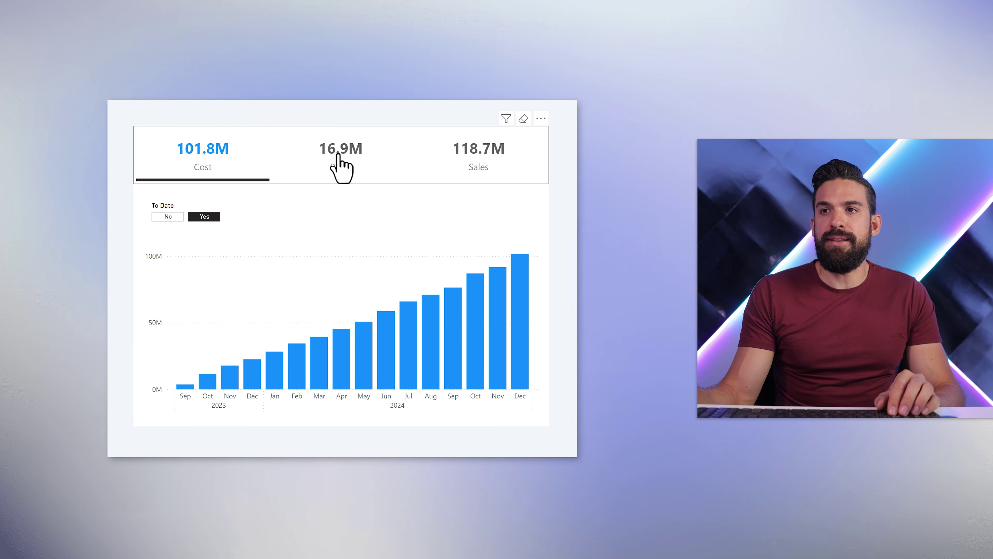
# - Check the chart with Profit selected in the metric slicer and To Date set to No
pyautogui.click(328, 180)
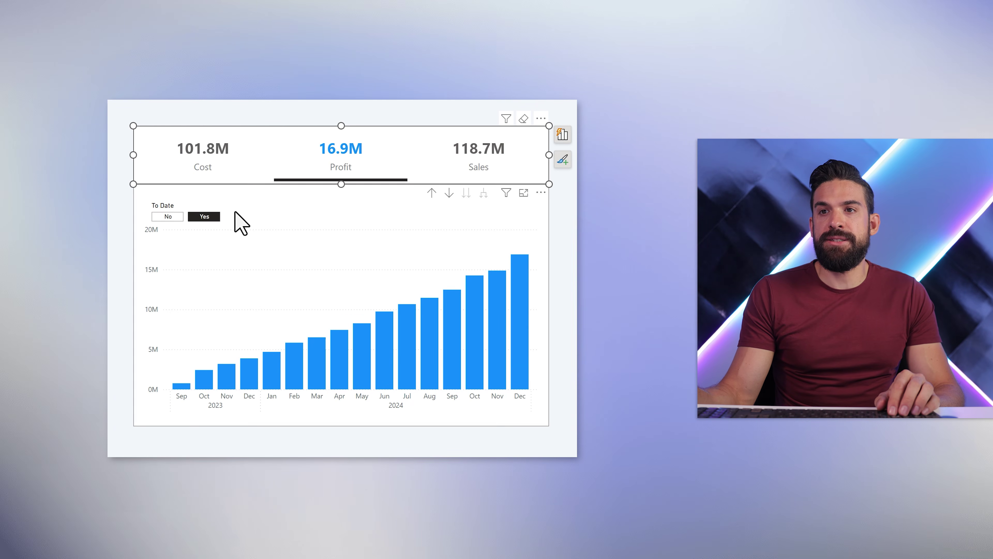
pyautogui.click(164, 218)
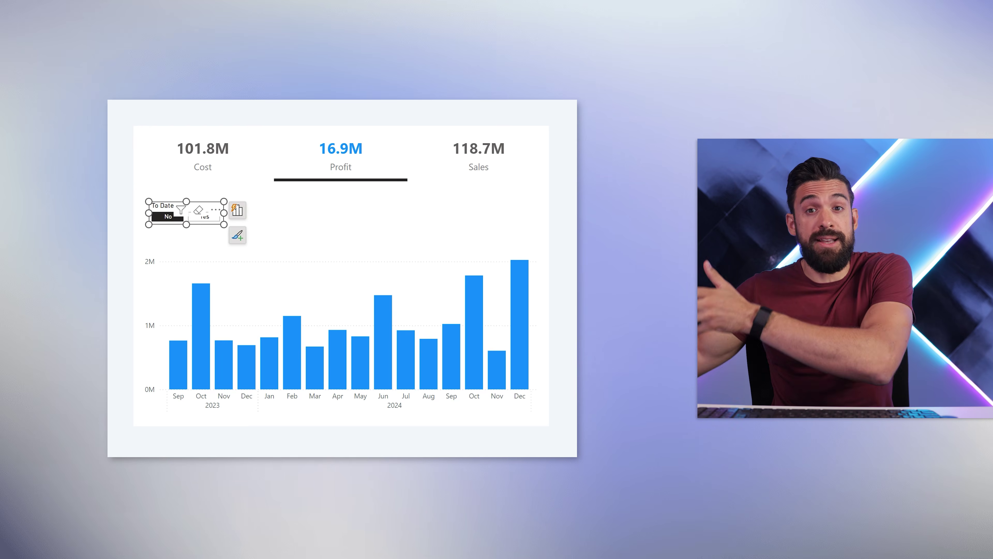
pyautogui.press('Escape')
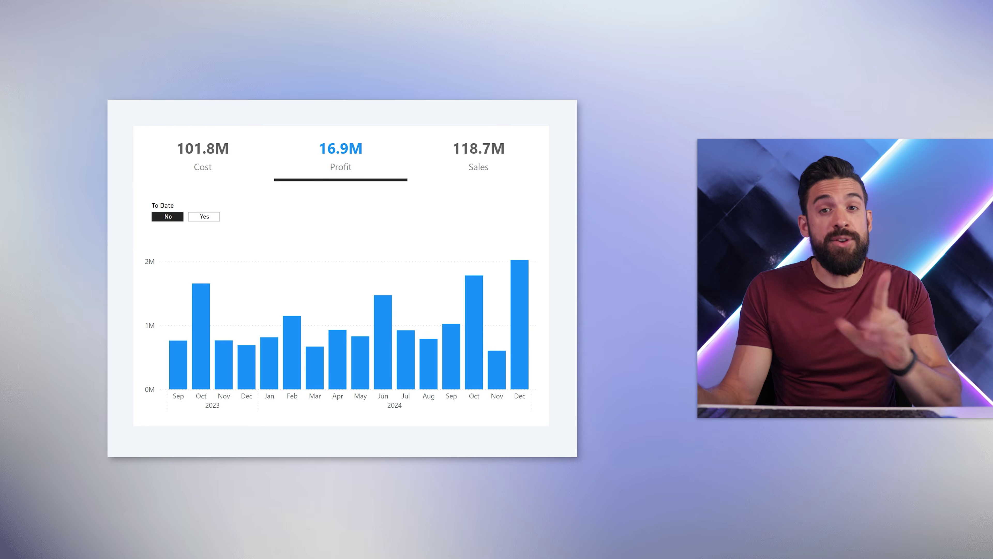
# - Duplicate the column chart as a smaller copy beside the original and turn off the copy's title
pyautogui.click(431, 248)
pyautogui.press('Escape')
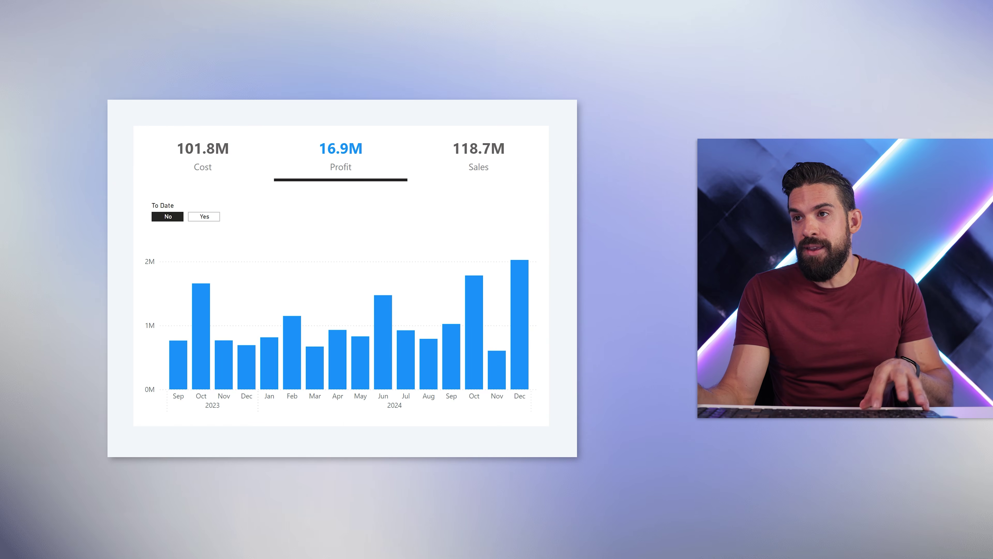
pyautogui.hotkey('ctrl', 'v')
pyautogui.click(680, 105)
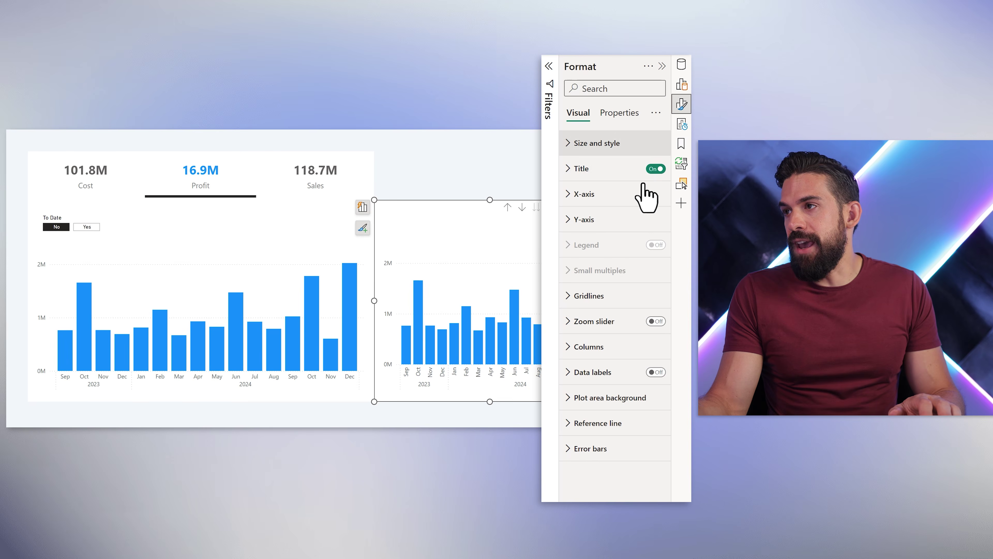
pyautogui.click(656, 169)
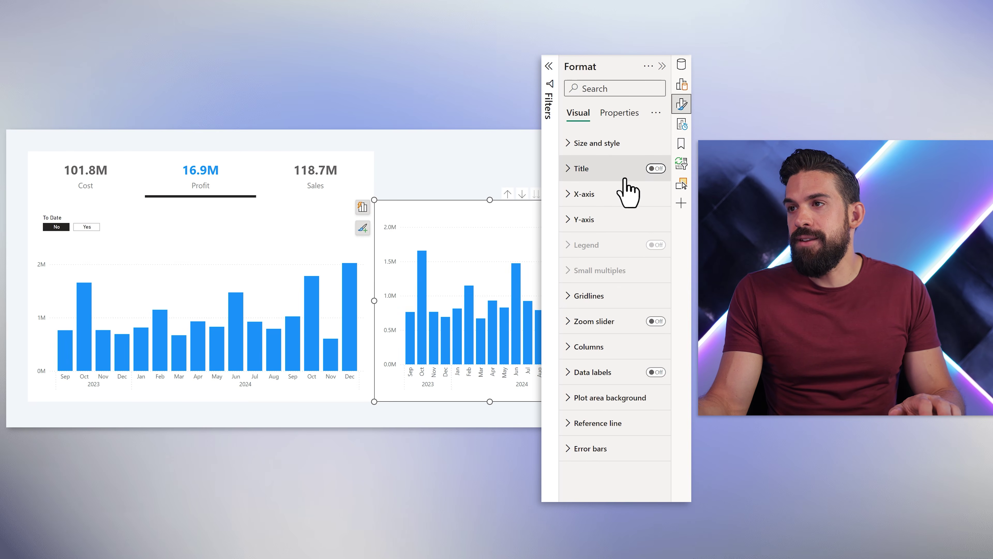
# - Replace Month and Year on the copied chart's X-axis with the Product field from dimProduct
pyautogui.click(682, 84)
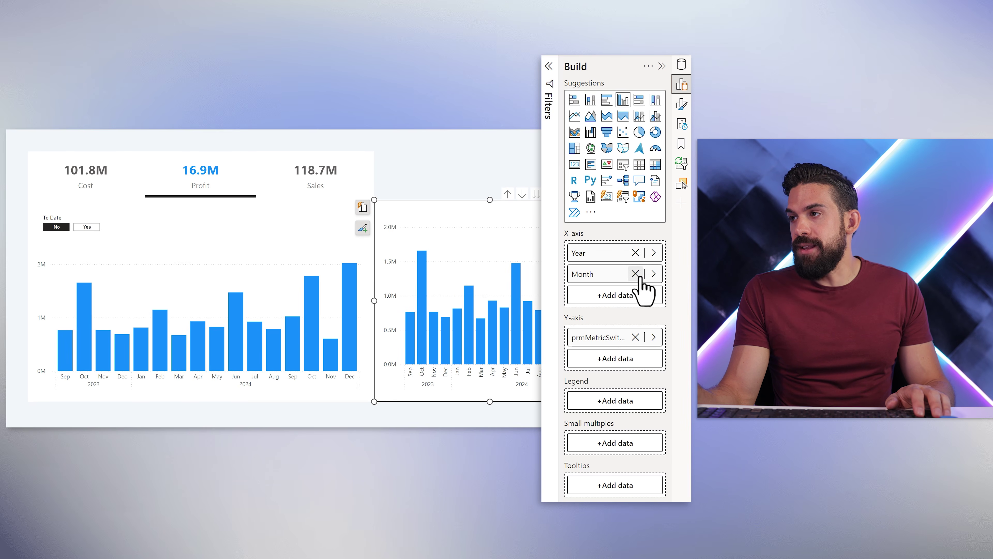
pyautogui.click(636, 274)
pyautogui.click(635, 253)
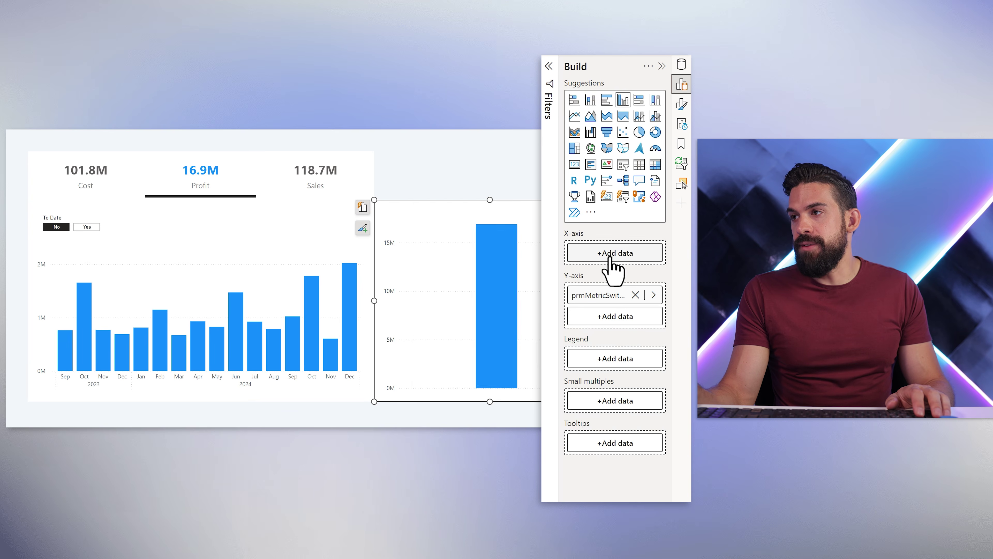
pyautogui.click(610, 259)
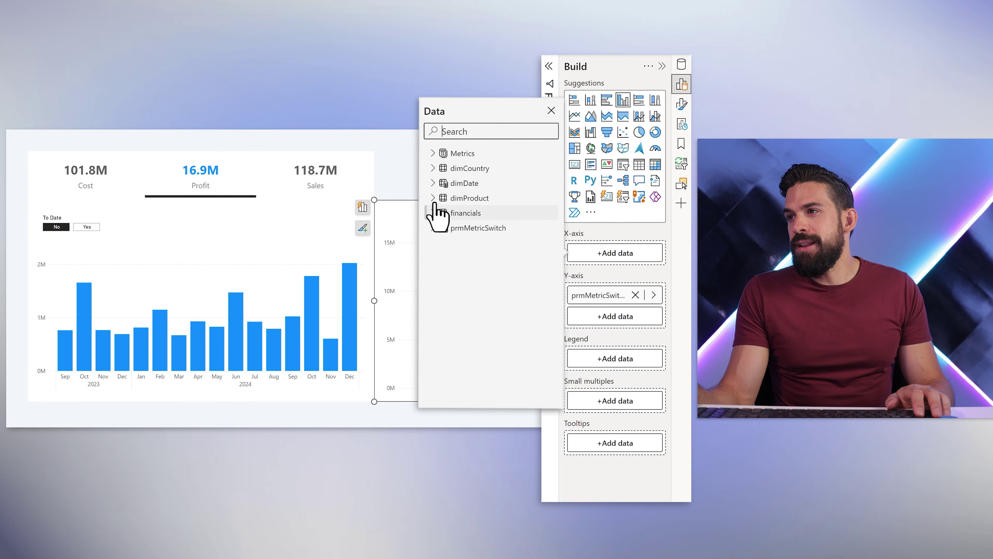
pyautogui.click(433, 198)
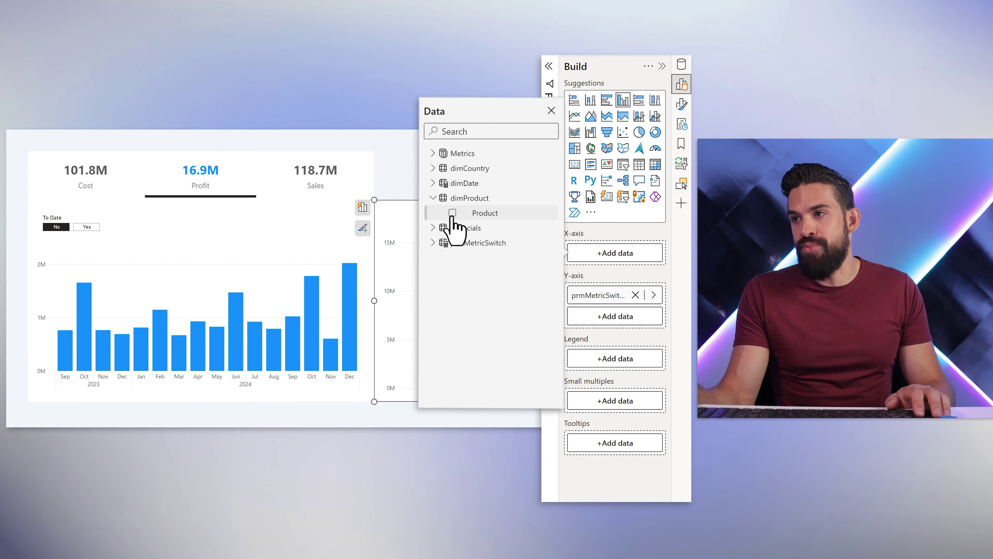
pyautogui.click(452, 213)
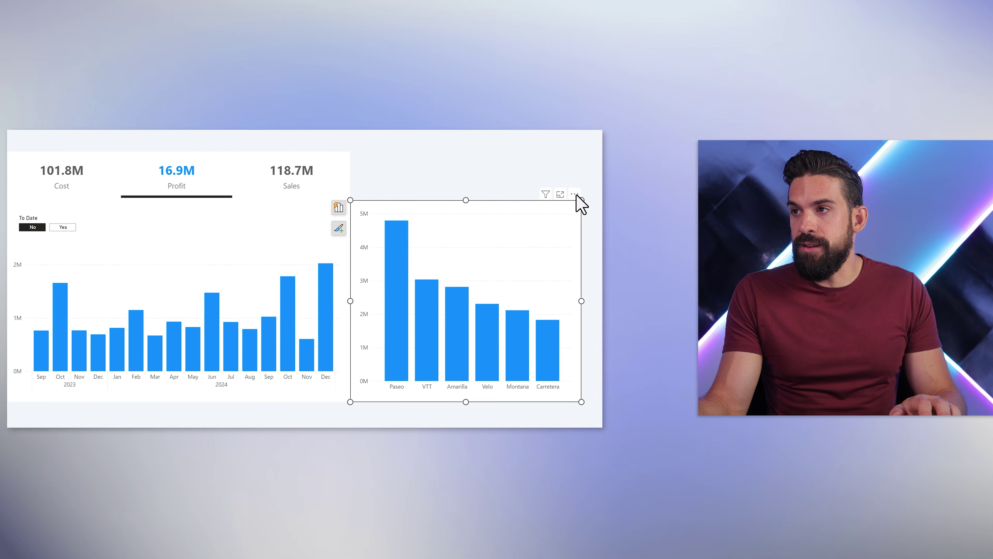
# - Check the product chart's axis sort options with Profit selected and again with Sales selected in the metric slicer
pyautogui.click(575, 195)
pyautogui.moveTo(515, 259)
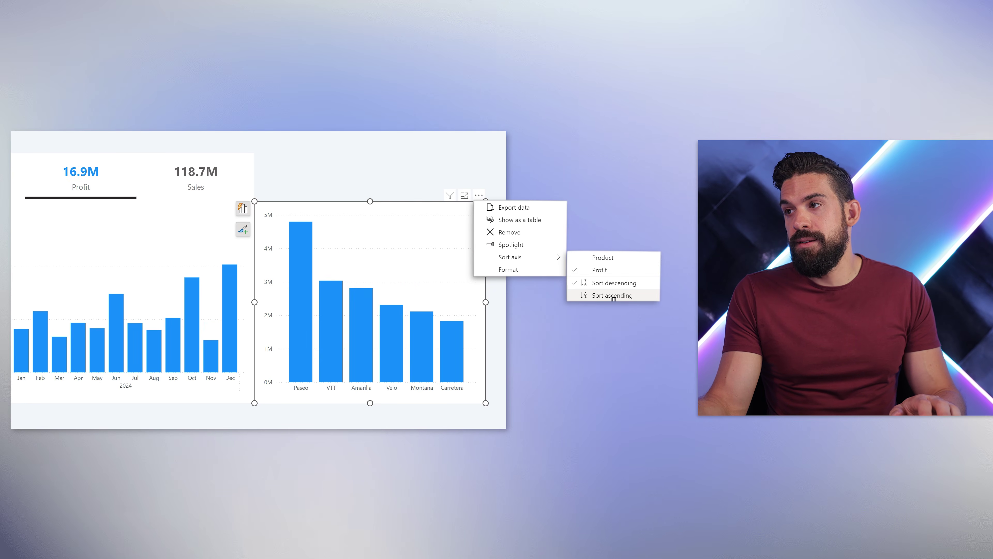
pyautogui.press('Escape')
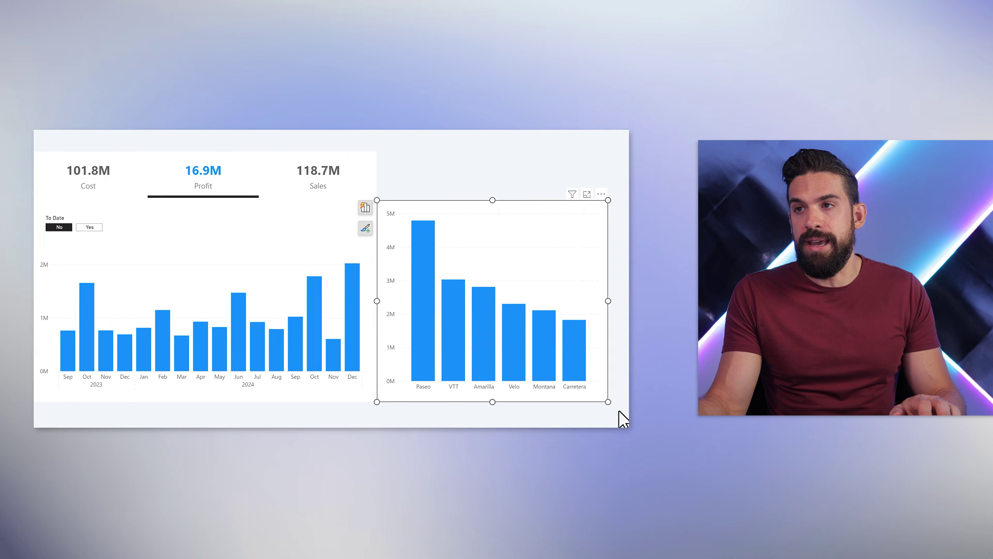
pyautogui.click(361, 187)
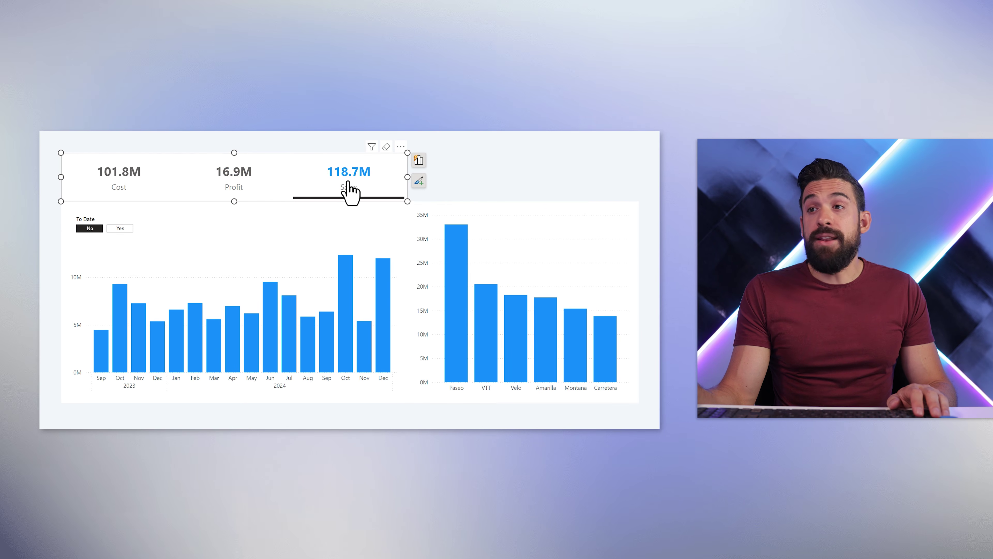
pyautogui.click(632, 196)
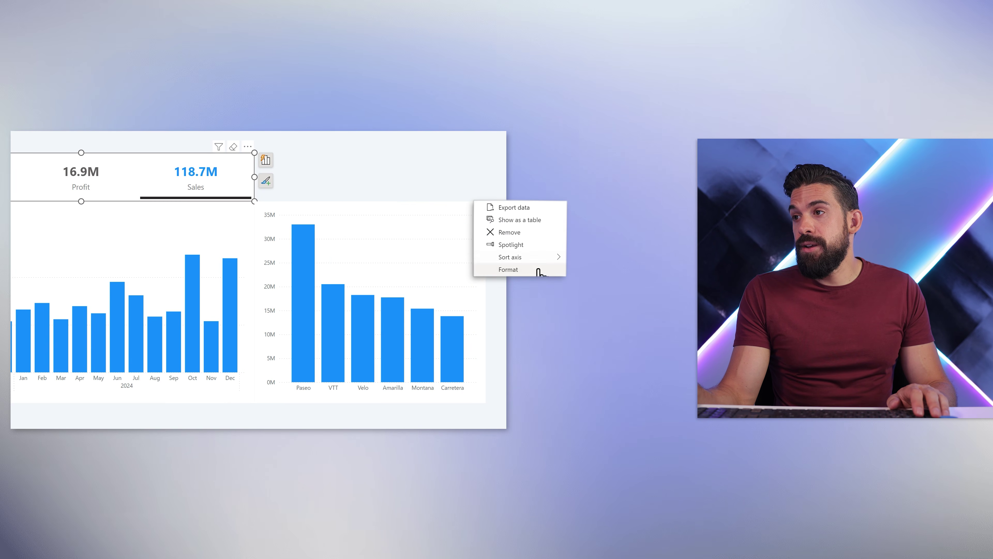
pyautogui.moveTo(547, 257)
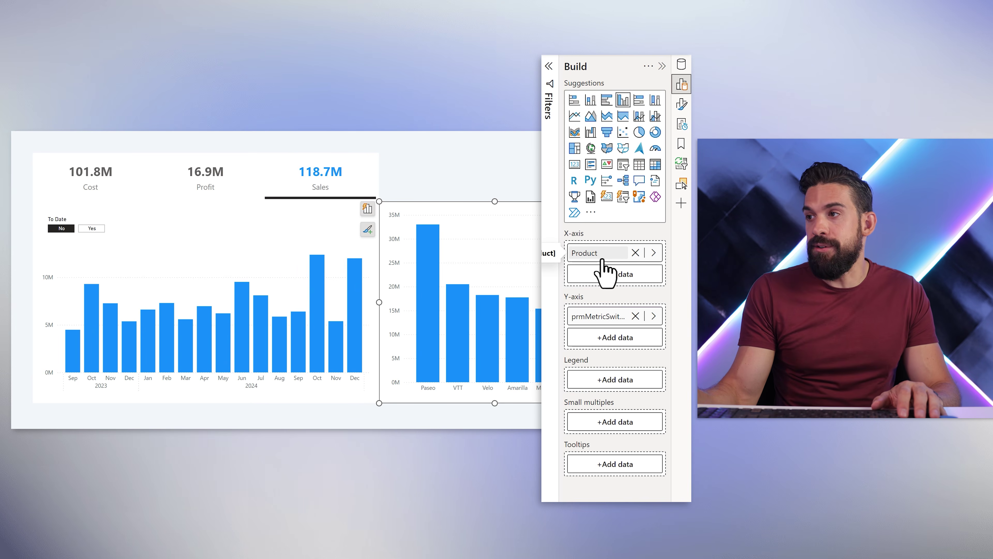
# - Add Country from dimCountry below Product on the product chart's X-axis and drill up to the product level
pyautogui.click(593, 274)
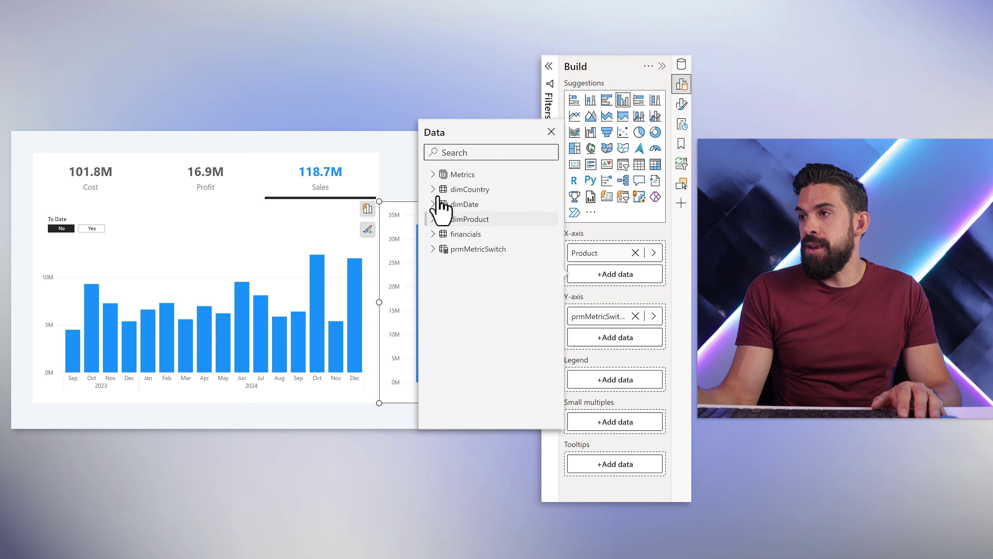
pyautogui.click(434, 190)
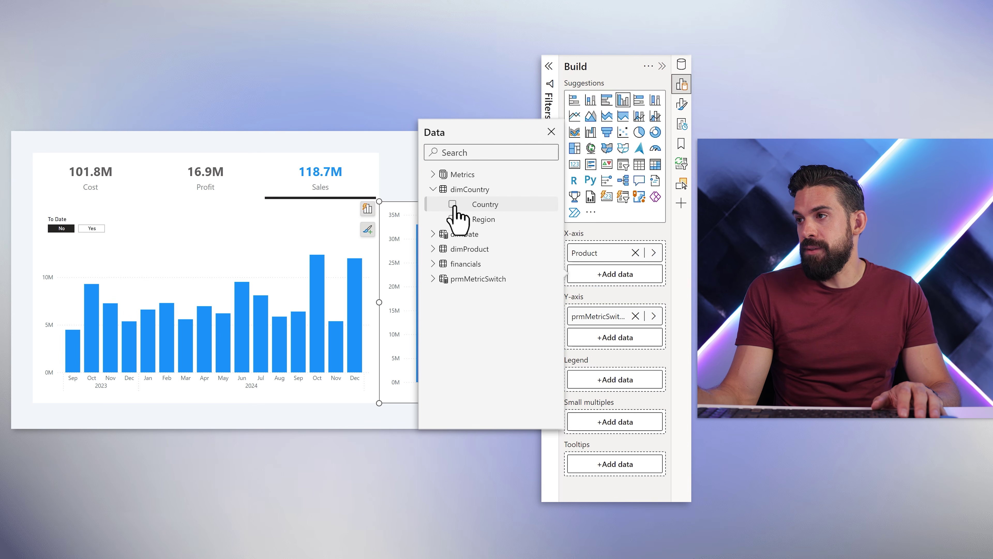
pyautogui.click(453, 205)
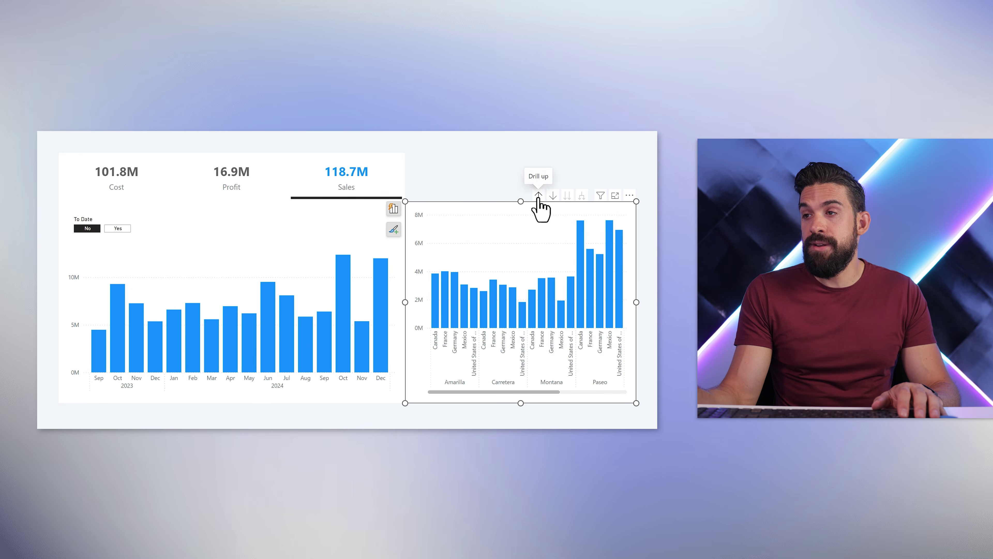
pyautogui.click(538, 197)
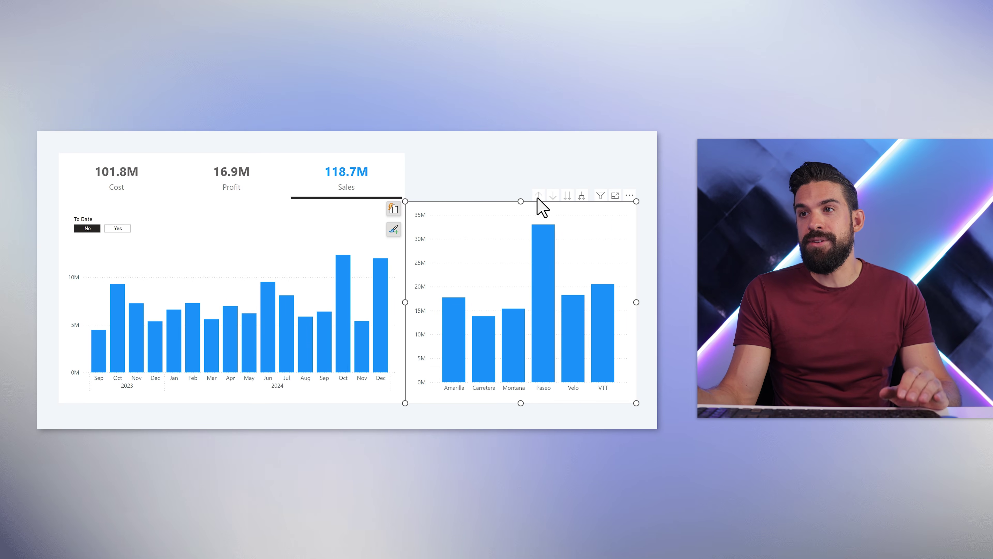
# - Sort the product chart's axis by Sales in descending order
pyautogui.click(629, 195)
pyautogui.moveTo(671, 258)
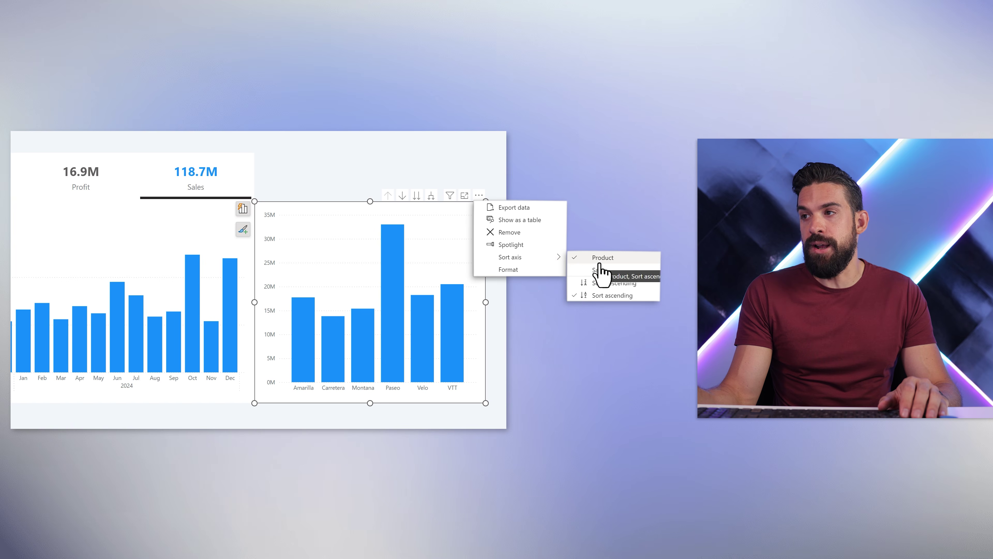
pyautogui.click(598, 270)
pyautogui.click(479, 195)
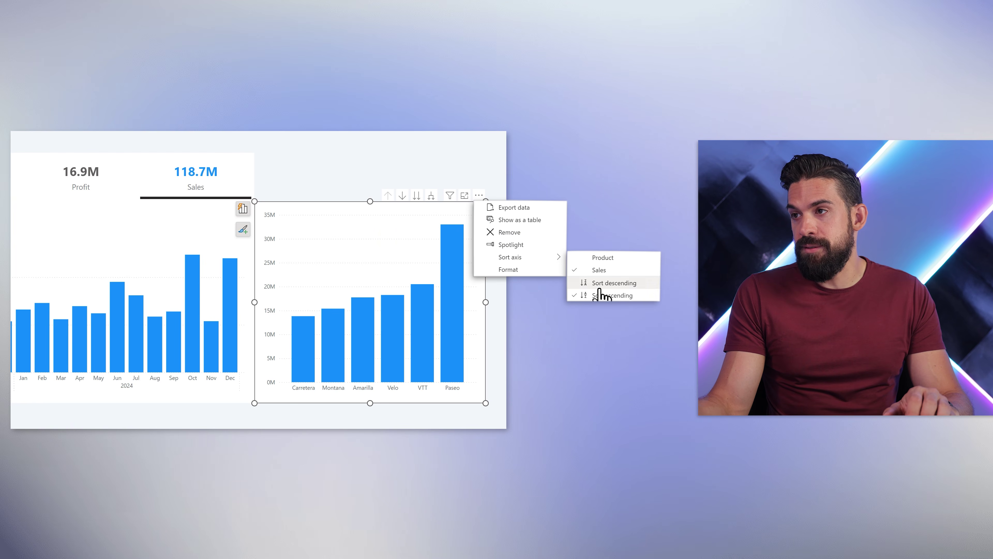
pyautogui.click(596, 283)
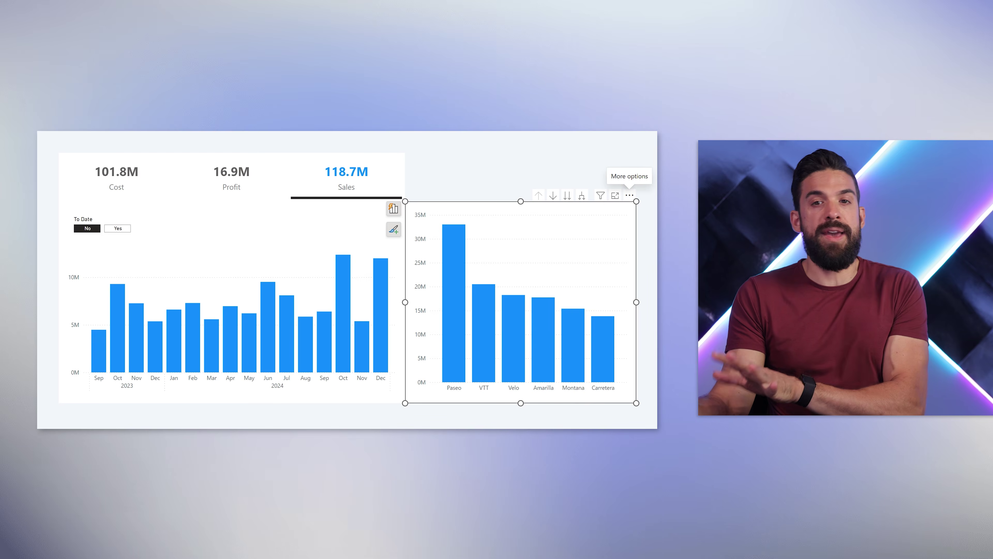
# - Switch the metric slicer to Profit and back to Sales, and check the product chart's axis sort options
pyautogui.click(244, 177)
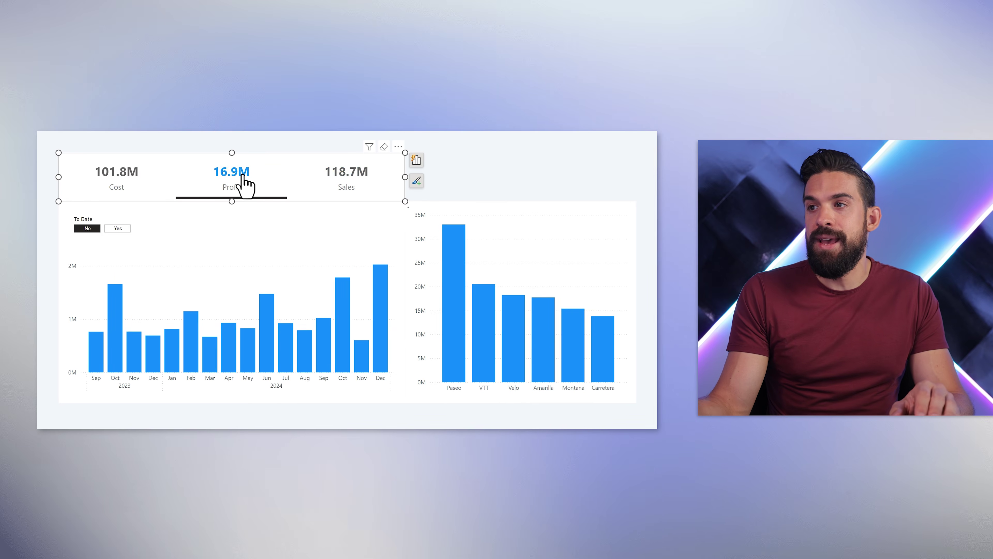
pyautogui.click(351, 181)
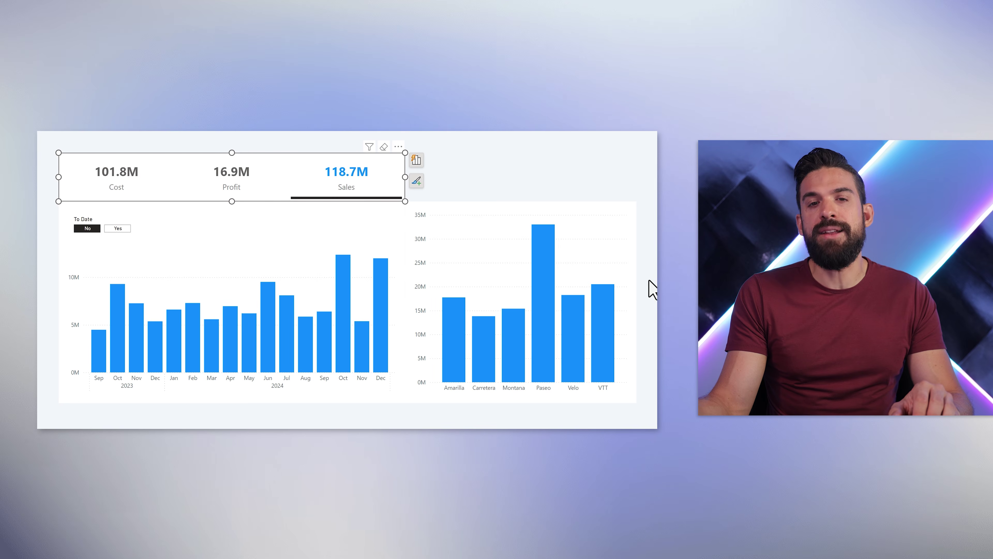
pyautogui.click(629, 195)
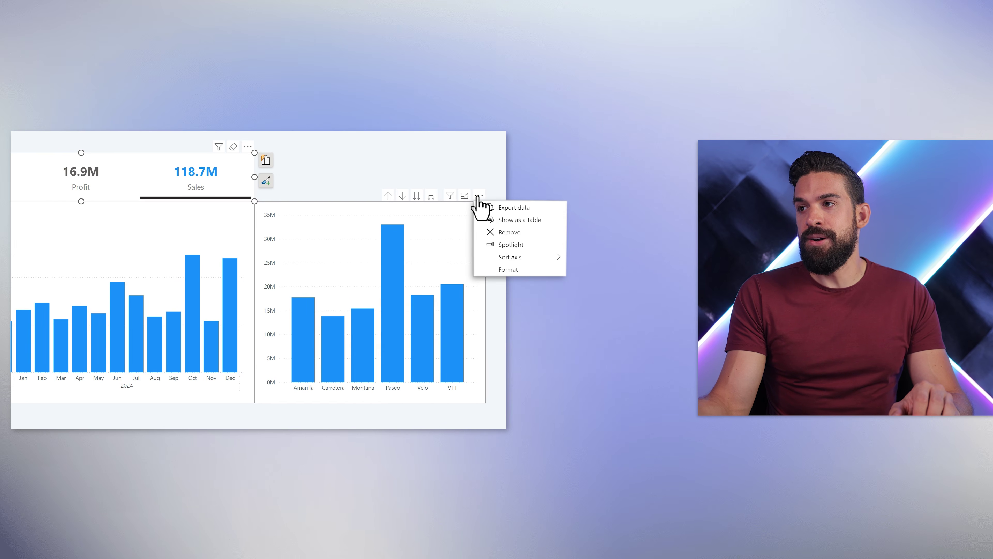
pyautogui.moveTo(519, 258)
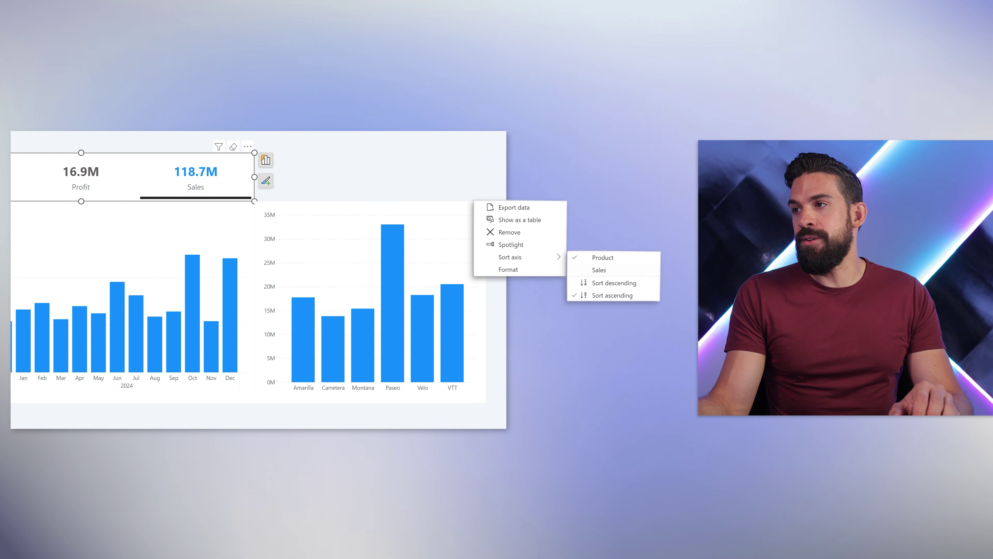
pyautogui.press('Escape')
# - Convert the product chart to a stacked bar chart and check its sorting for Profit, Cost and Sales
pyautogui.click(501, 237)
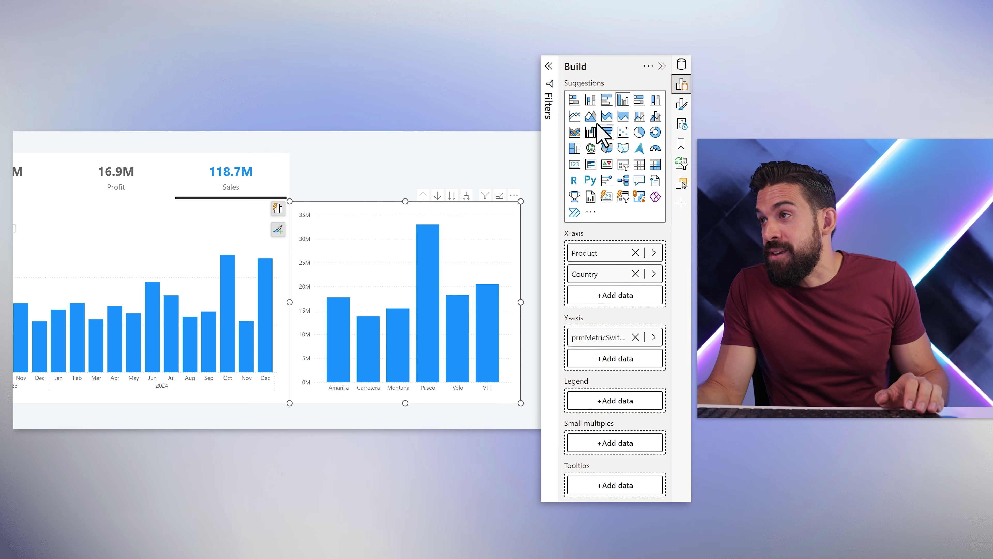
pyautogui.click(573, 101)
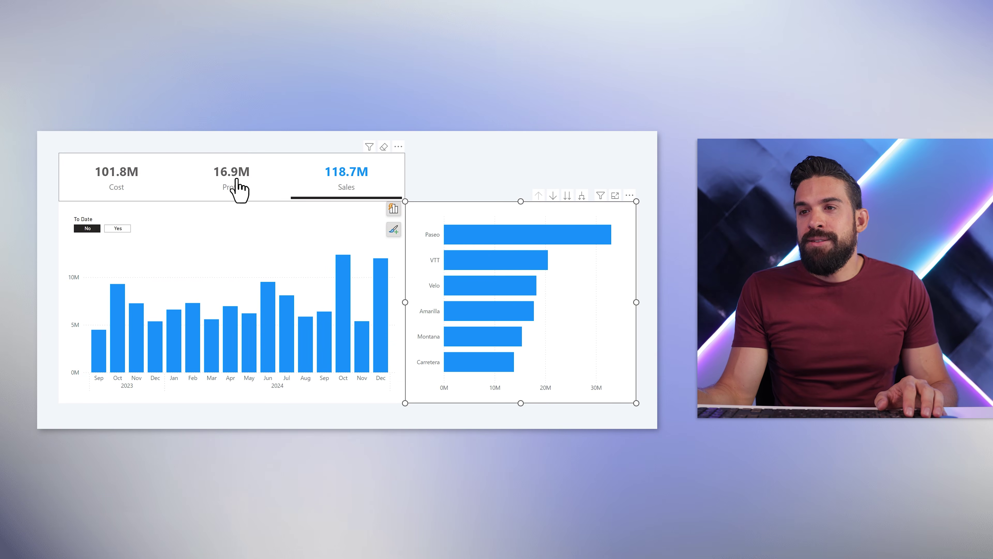
pyautogui.click(237, 184)
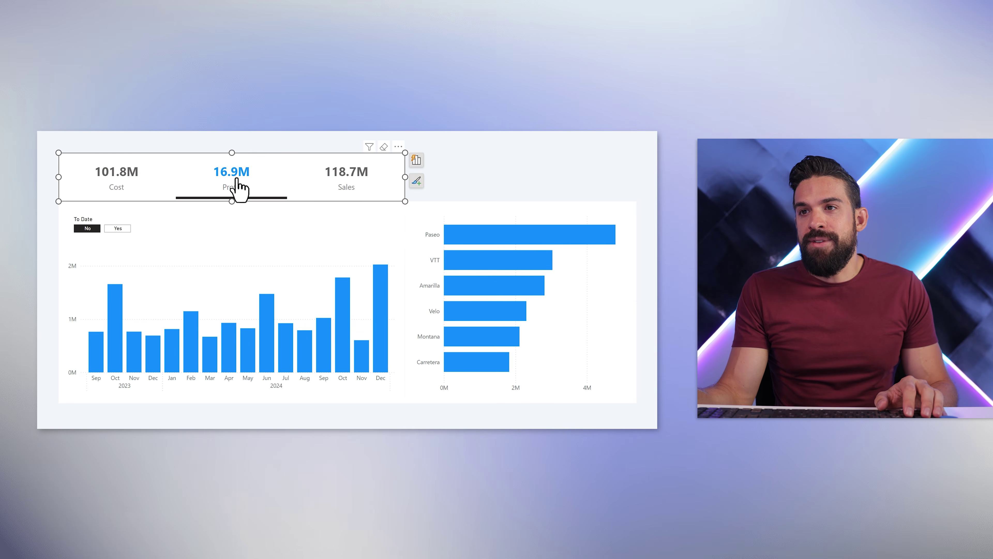
pyautogui.click(138, 188)
pyautogui.click(235, 192)
pyautogui.click(399, 191)
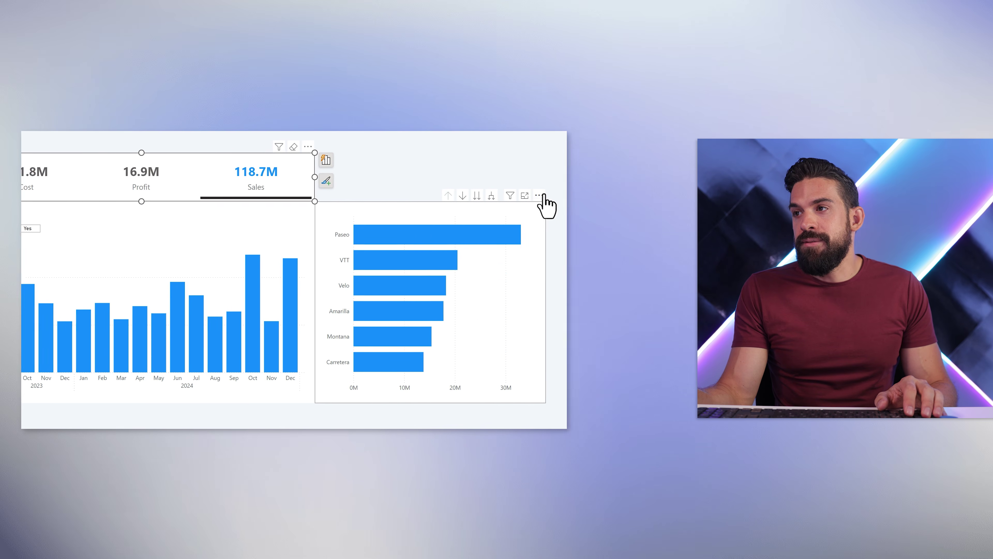
pyautogui.click(541, 196)
pyautogui.moveTo(510, 257)
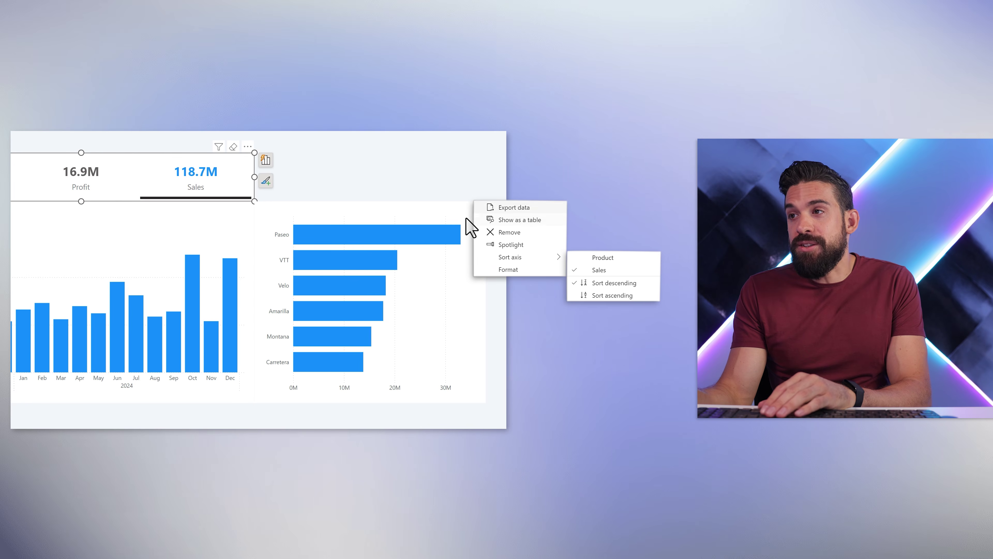
# - Convert the product bar chart to a table and remove the Country column
pyautogui.click(460, 212)
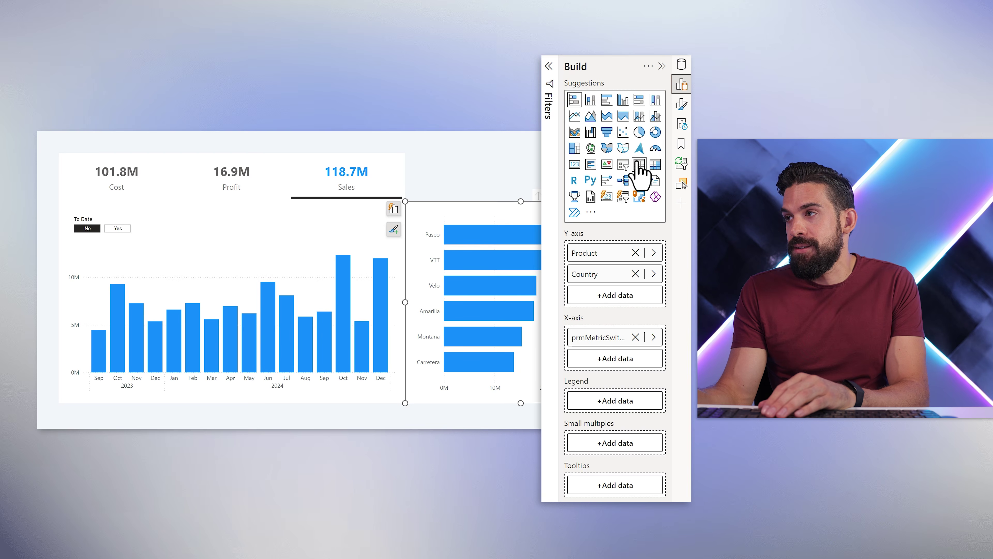
pyautogui.click(640, 166)
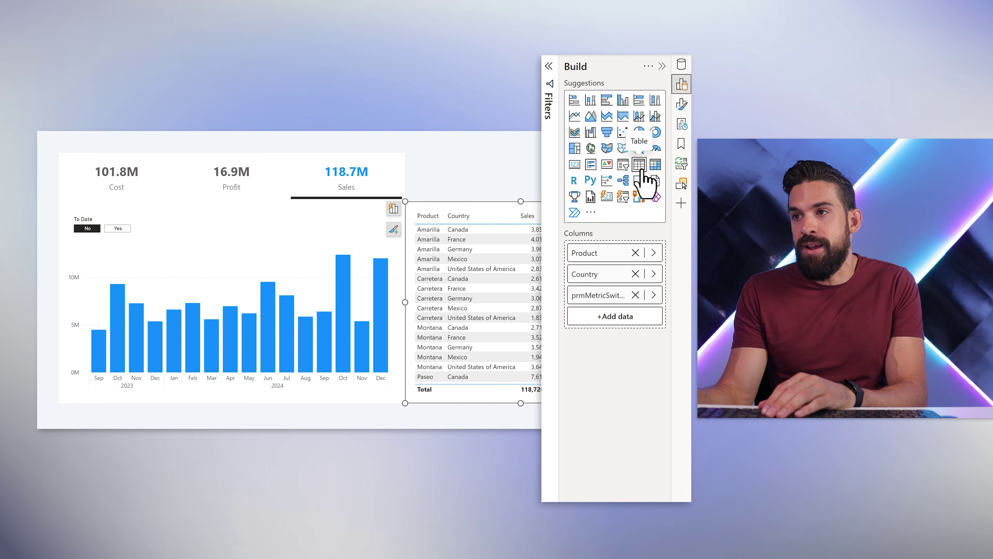
pyautogui.click(636, 274)
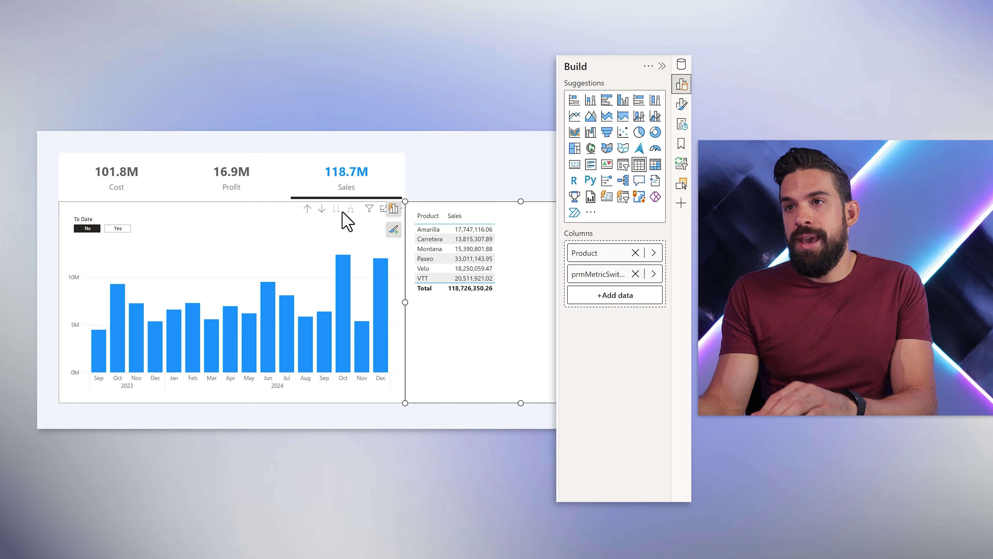
# - Sort the product table by Sales and test the sorting by switching the metric slicer to Profit
pyautogui.click(510, 212)
pyautogui.click(629, 195)
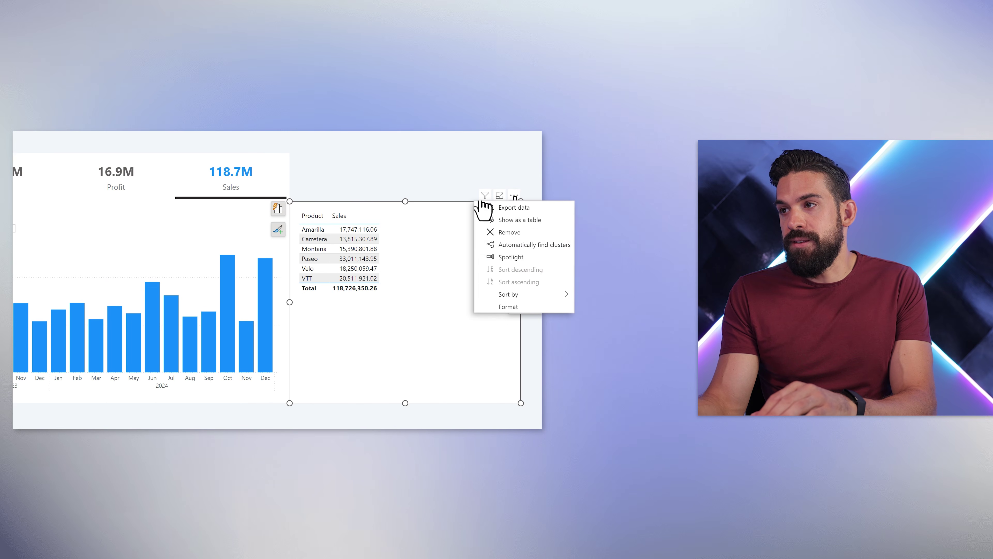
pyautogui.moveTo(517, 298)
pyautogui.click(598, 307)
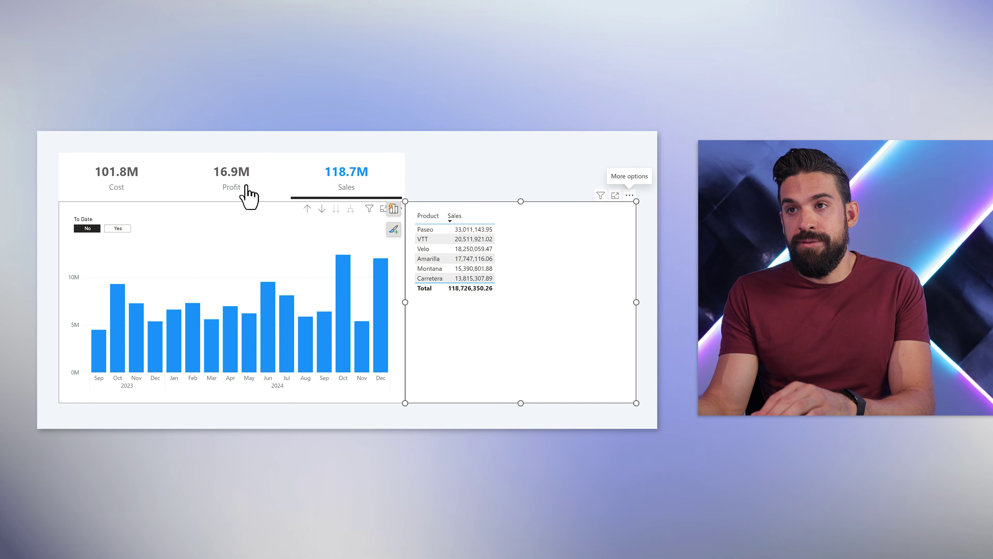
pyautogui.click(238, 183)
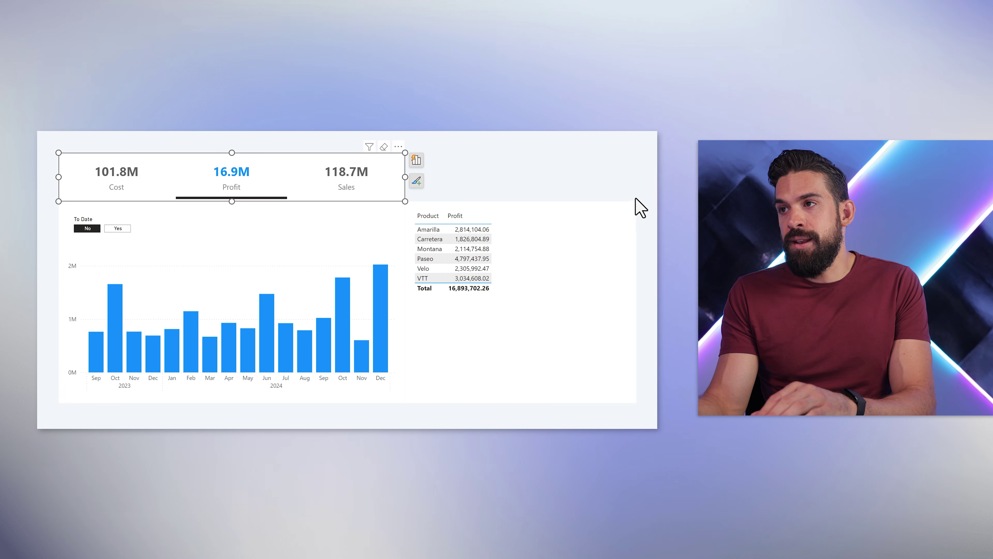
# - Sort the product table by Profit and test the sorting by switching the metric slicer back to Sales
pyautogui.click(526, 196)
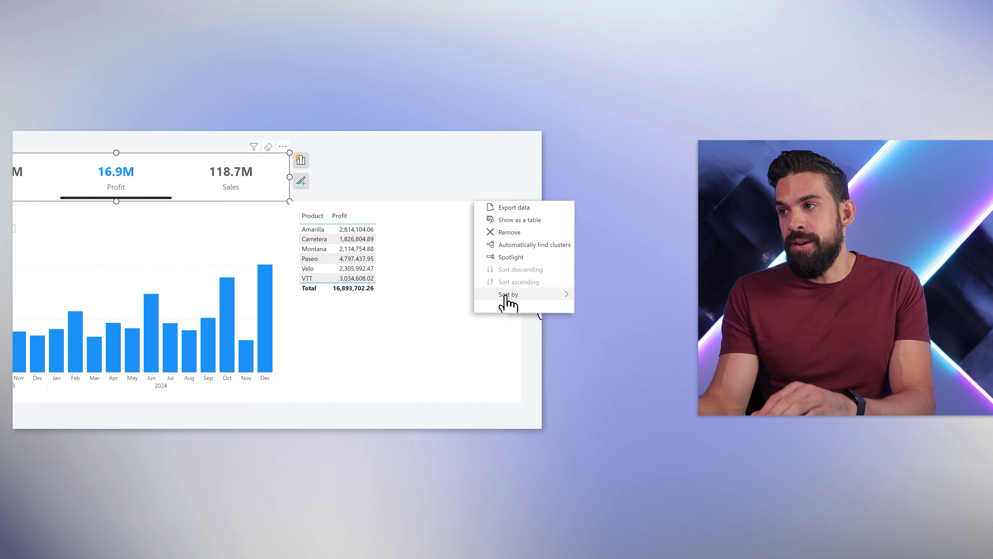
pyautogui.moveTo(520, 294)
pyautogui.click(607, 307)
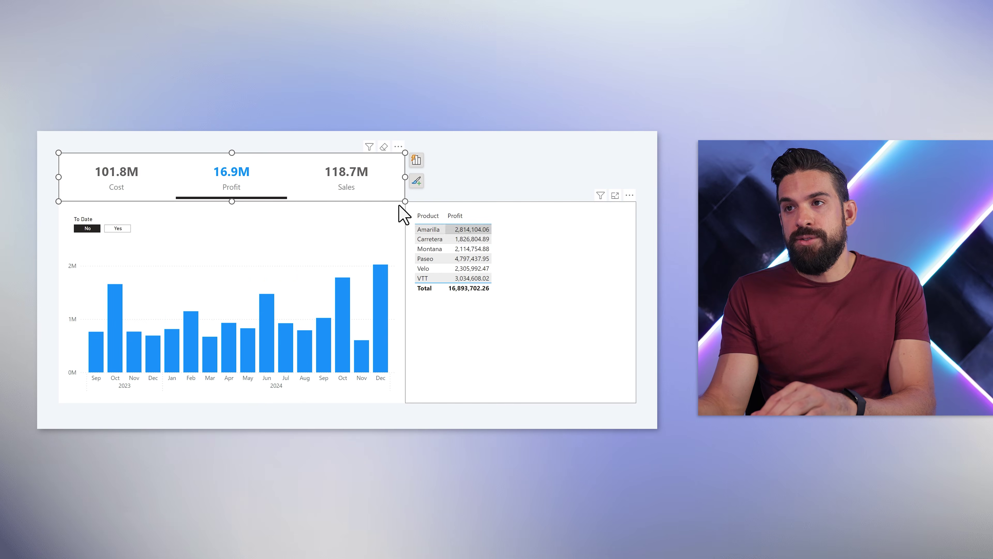
pyautogui.click(347, 177)
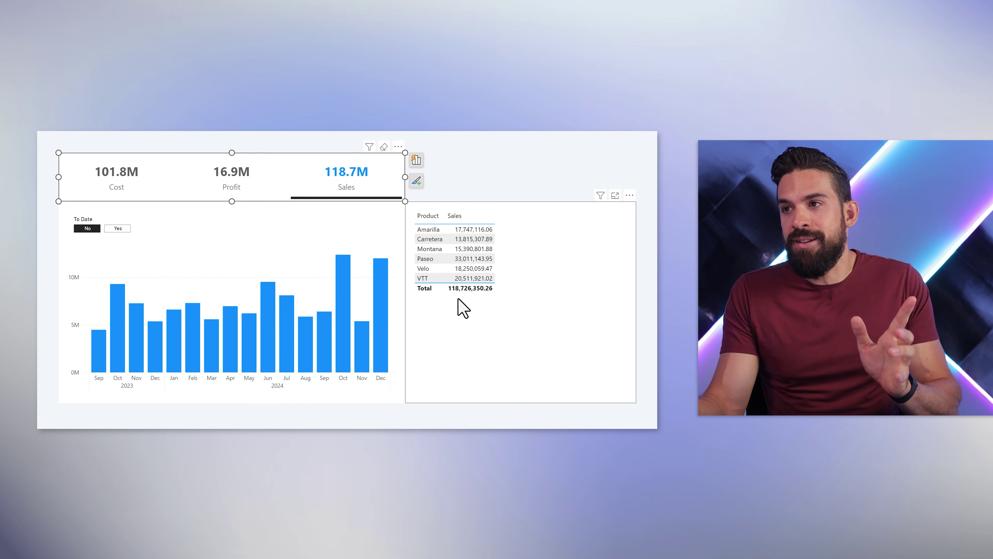
# - Convert the product table to a stacked bar chart with Product on the Y-axis and prmMetricSwitch on the X-axis
pyautogui.click(533, 337)
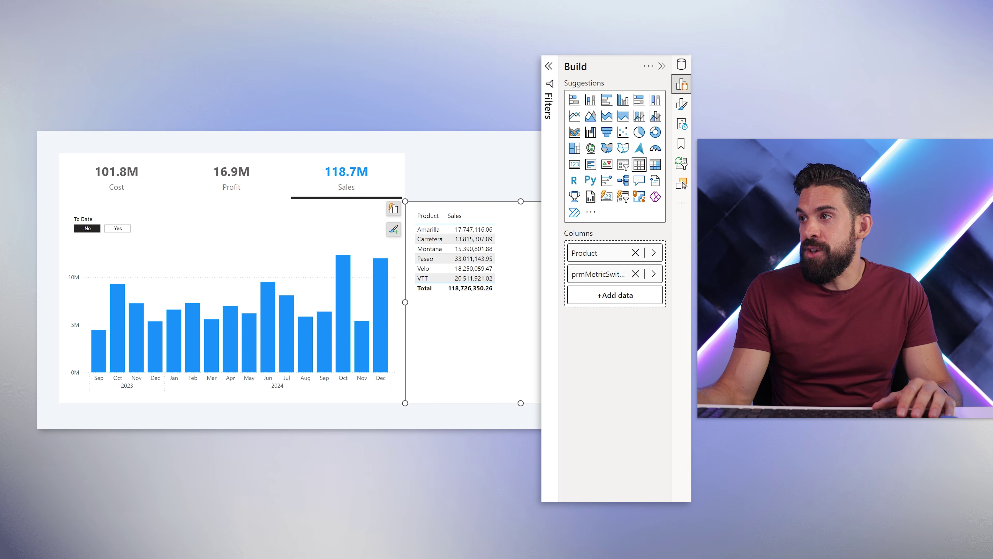
pyautogui.click(574, 101)
pyautogui.moveTo(597, 359); pyautogui.dragTo(597, 321)
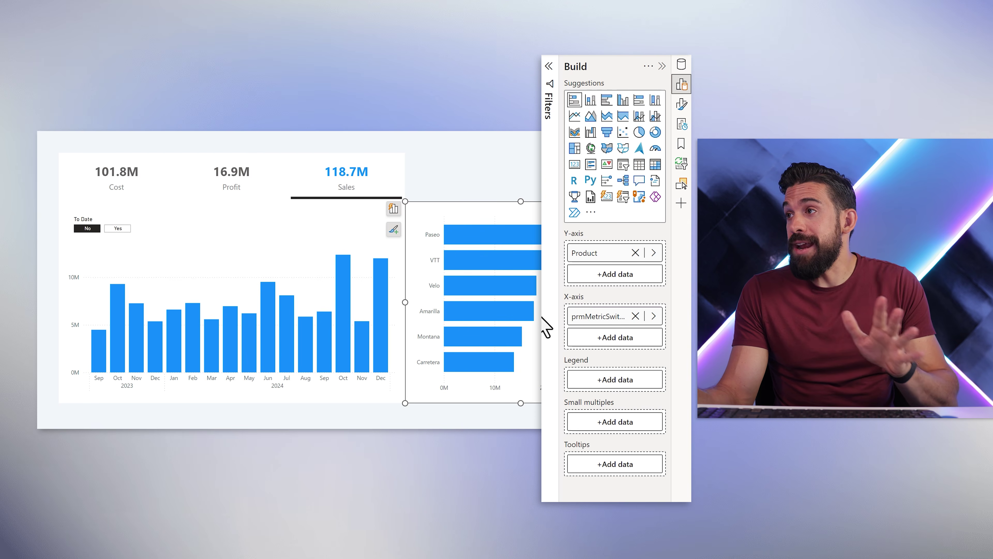
# - Set the Product field in dimProduct to sort by the Product Sort column
pyautogui.click(681, 71)
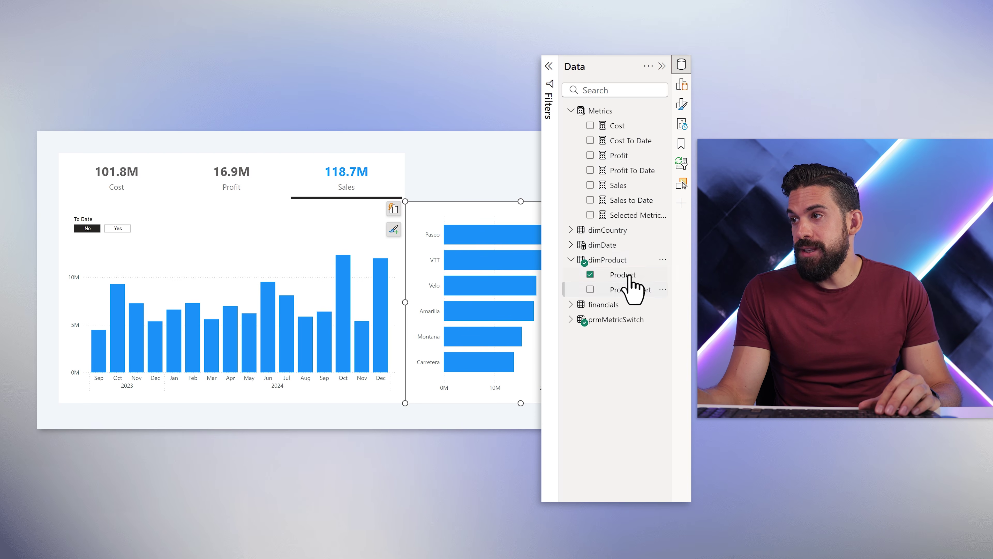
pyautogui.click(628, 276)
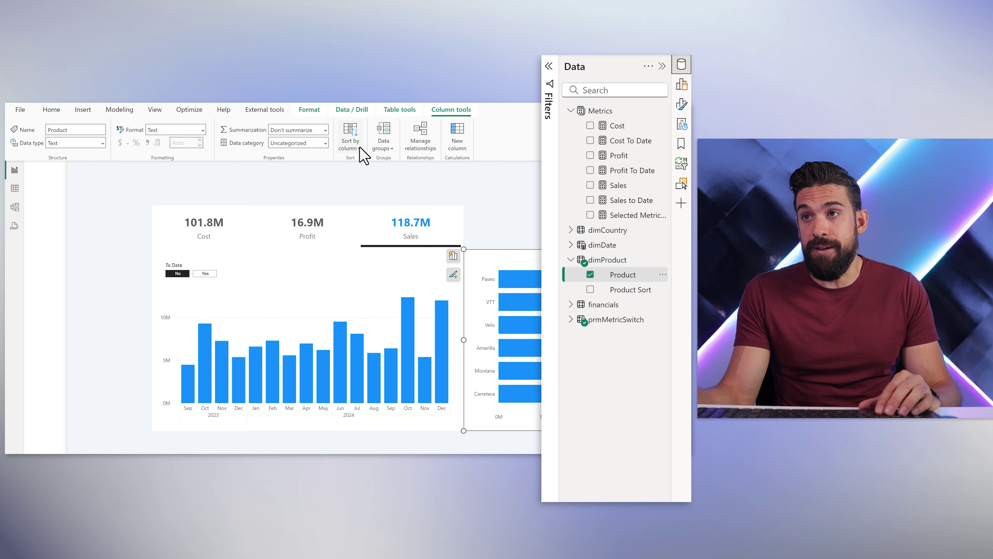
pyautogui.click(359, 178)
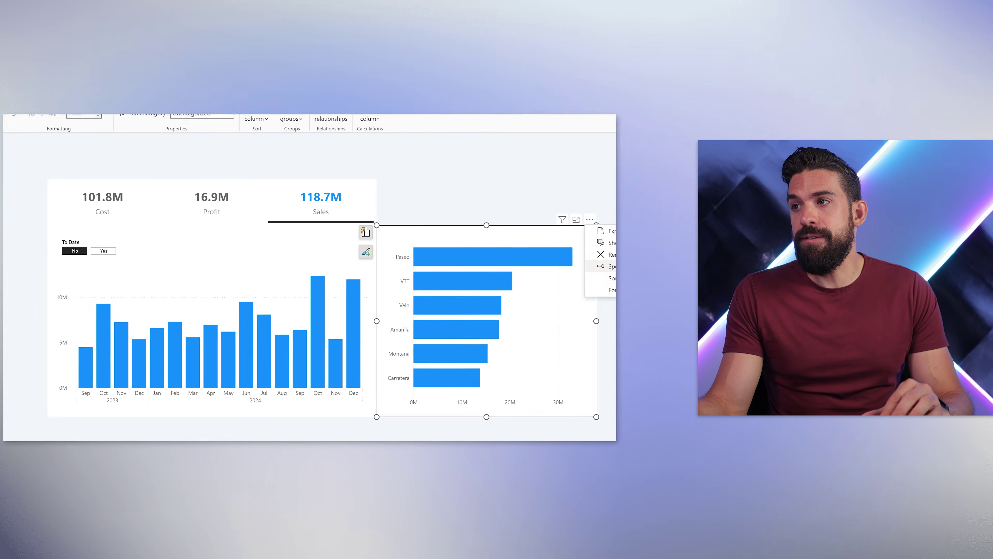
# - Test the product bar chart's sort order by switching the metric slicer to Profit, Sales and Cost
pyautogui.moveTo(610, 278)
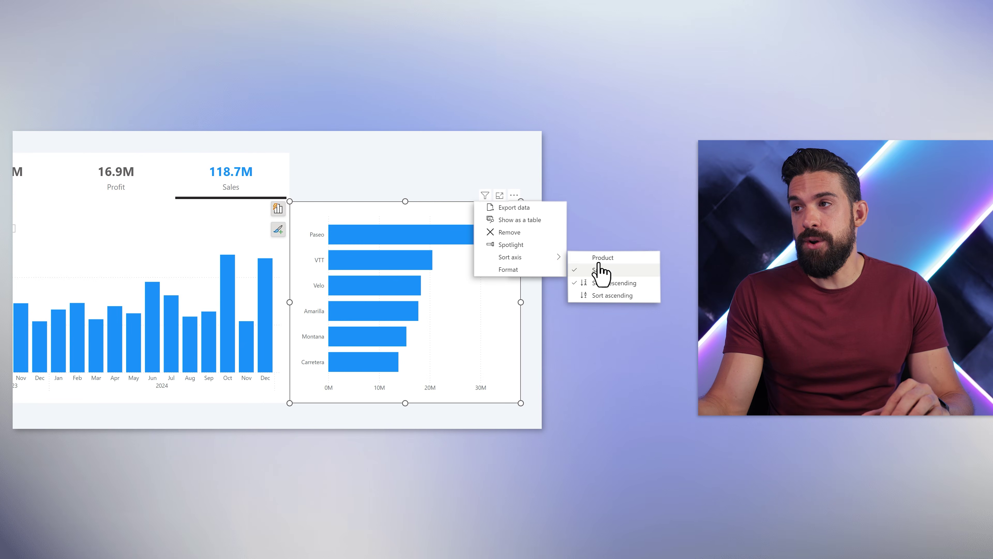
pyautogui.click(155, 182)
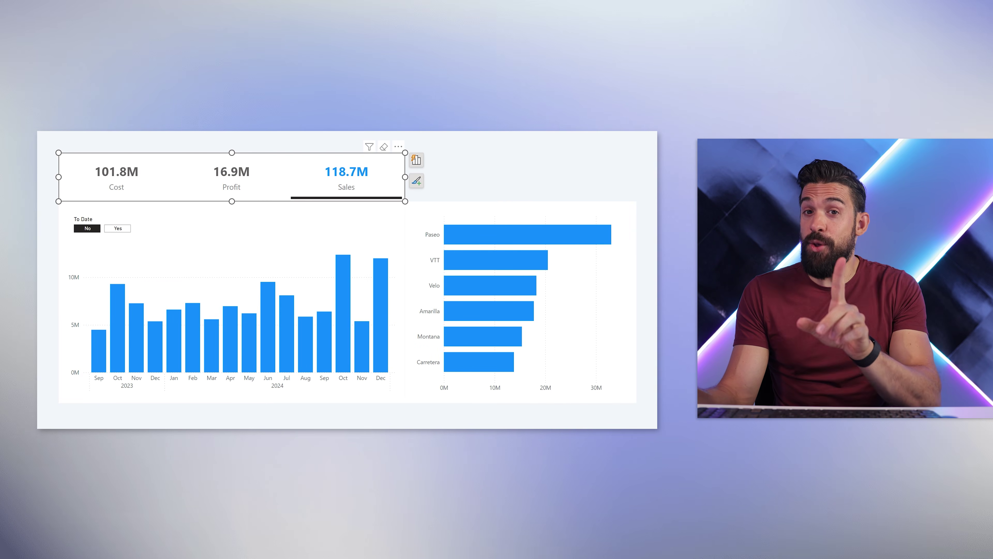
pyautogui.click(233, 186)
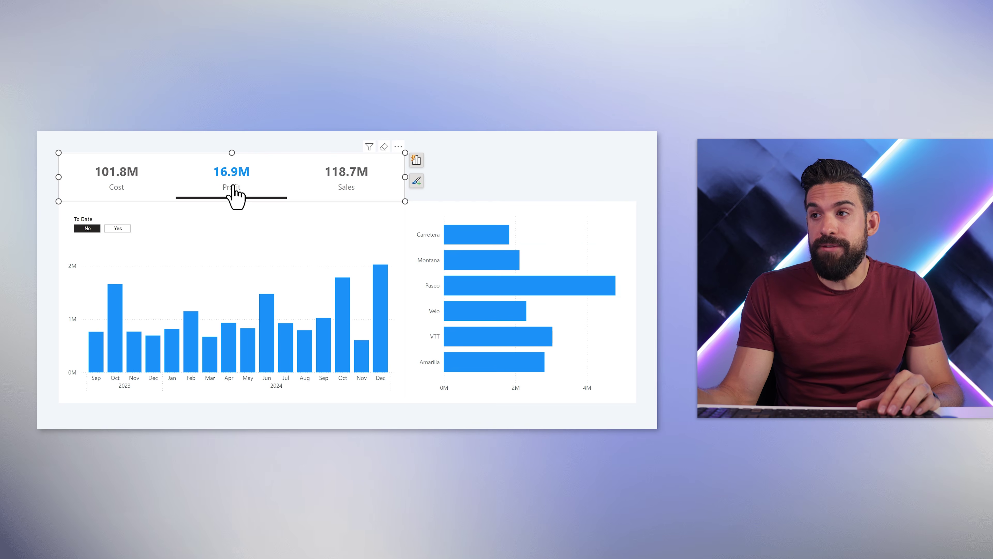
pyautogui.click(342, 175)
pyautogui.click(131, 185)
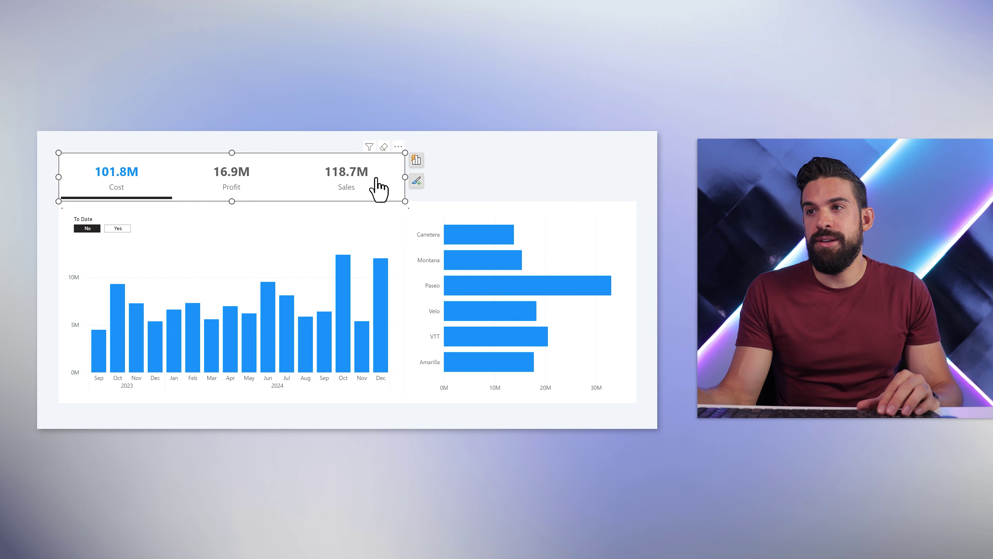
# - Copy the full DAX formula of the Selected Metric Value Formatted measure
pyautogui.click(592, 155)
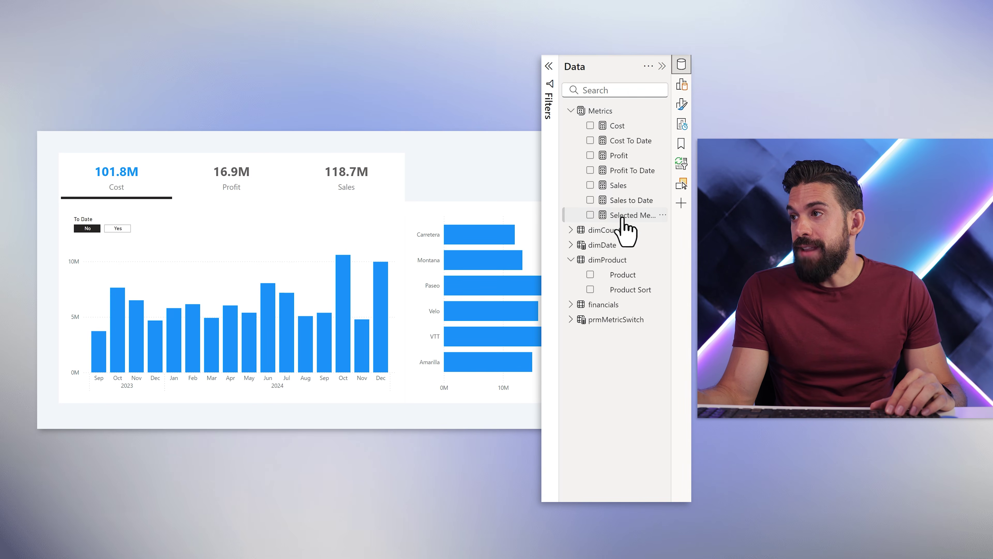
pyautogui.click(634, 215)
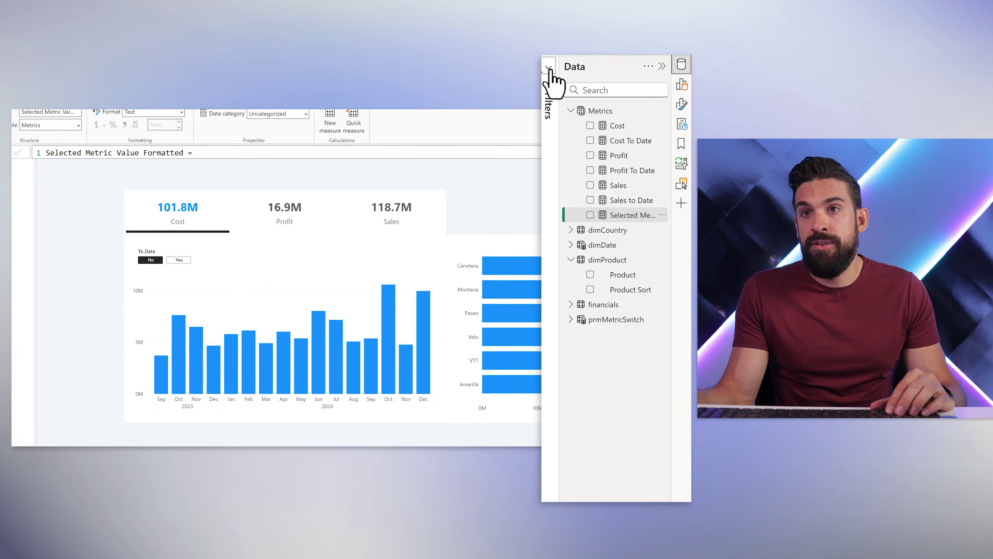
pyautogui.hotkey('ctrl', 'a')
pyautogui.hotkey('ctrl', 'c')
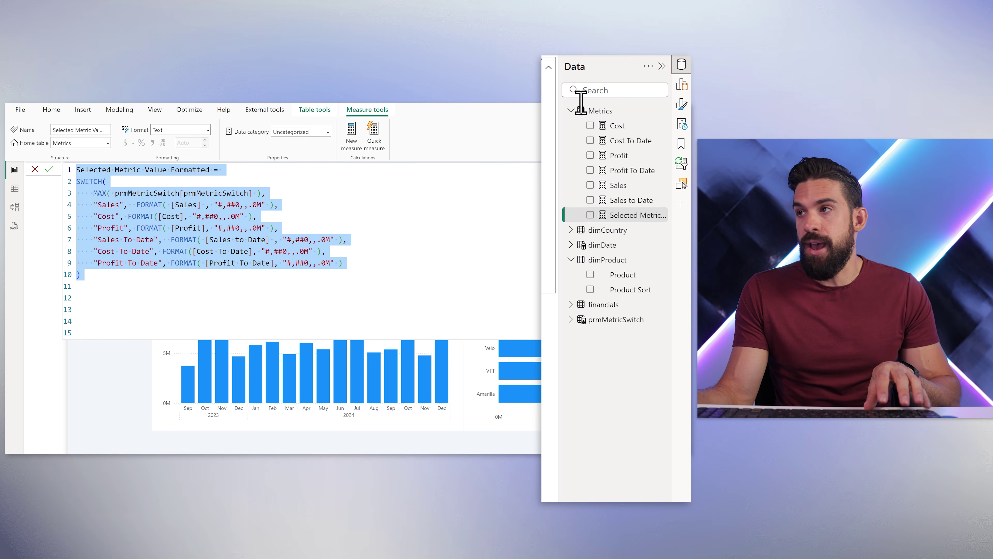
pyautogui.click(549, 68)
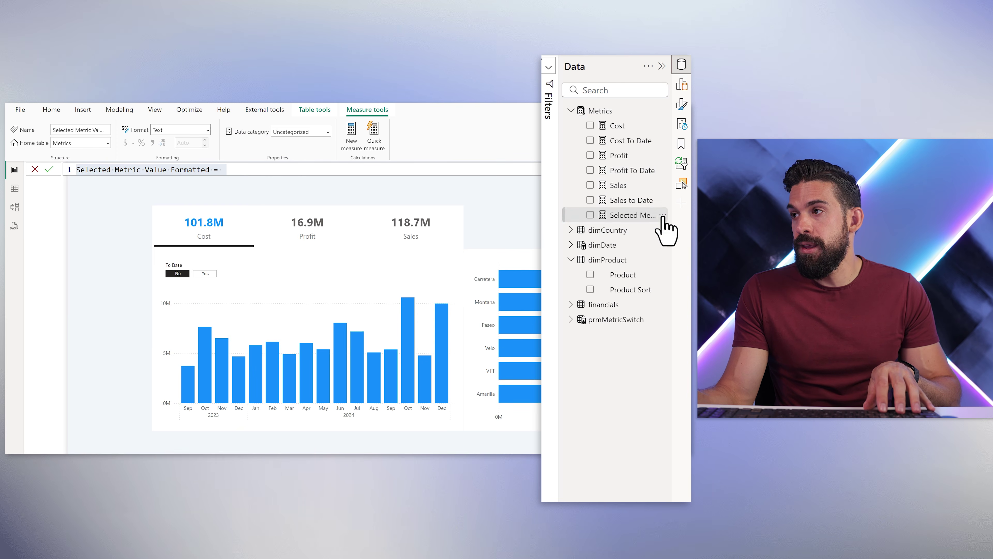
# - Create a new measure in the Metrics table from the copied formula and name it Selected Metric Value
pyautogui.click(662, 216)
pyautogui.click(616, 250)
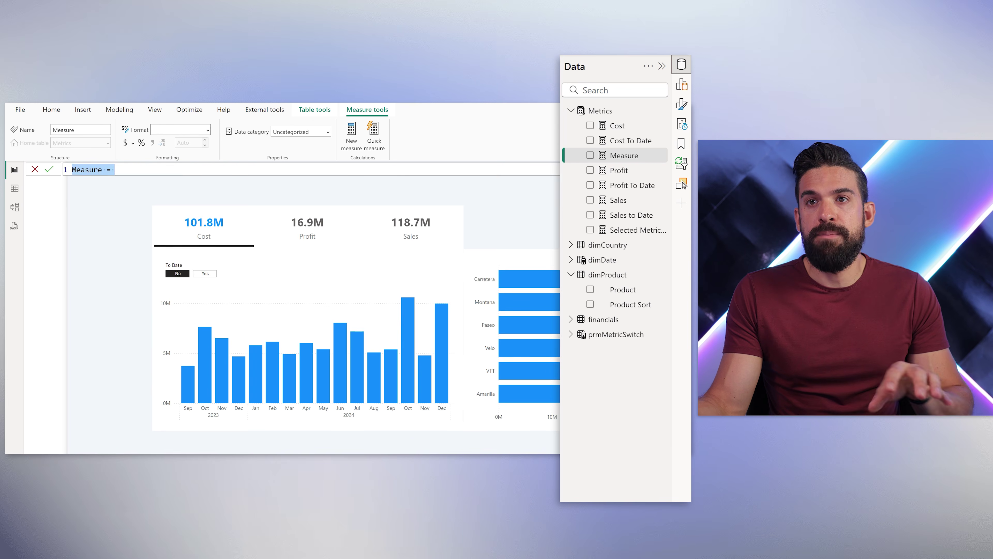
pyautogui.hotkey('ctrl', 'v')
pyautogui.doubleClick(190, 170)
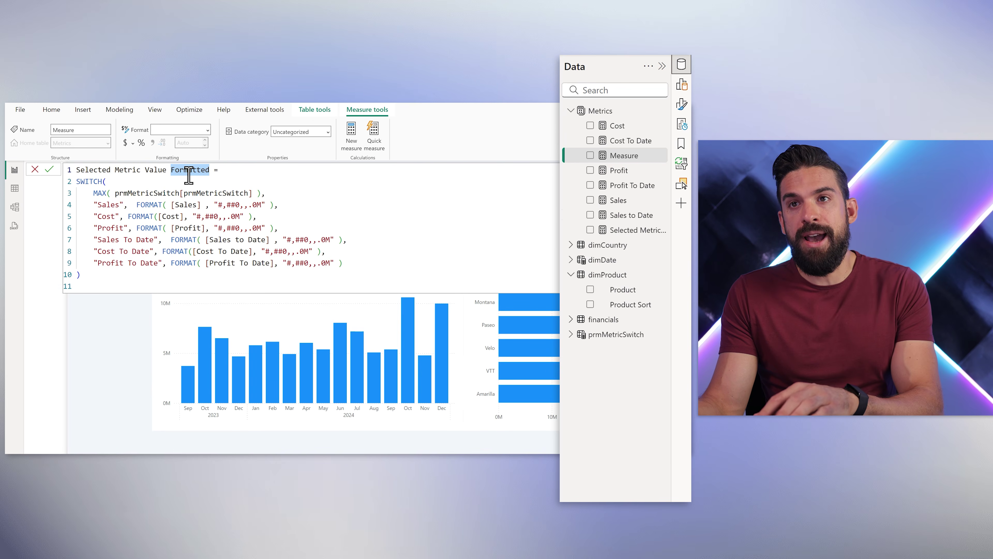
pyautogui.press('BackSpace')
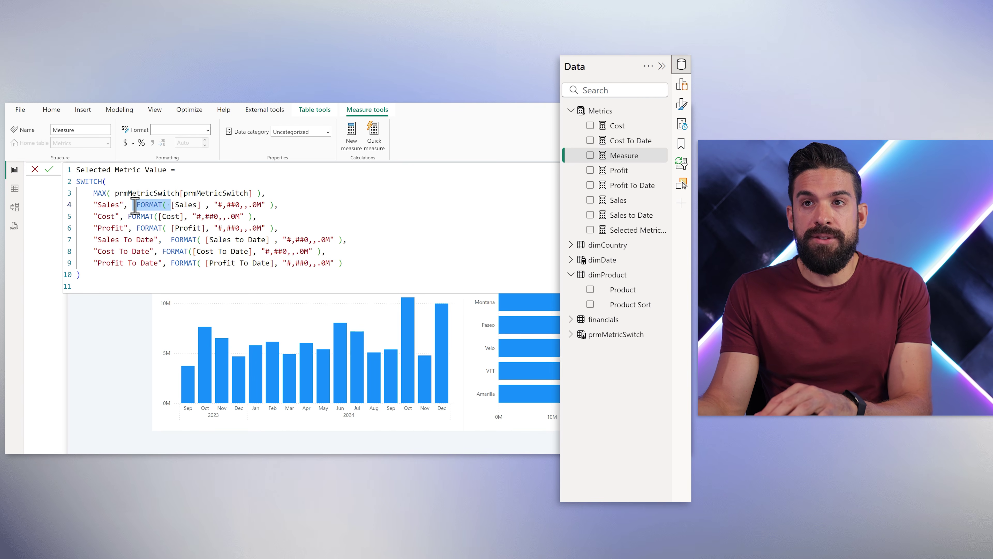
# - Remove the opening FORMAT( from every metric branch of the SWITCH formula
pyautogui.hotkey('ctrl', 'shift', 'l')
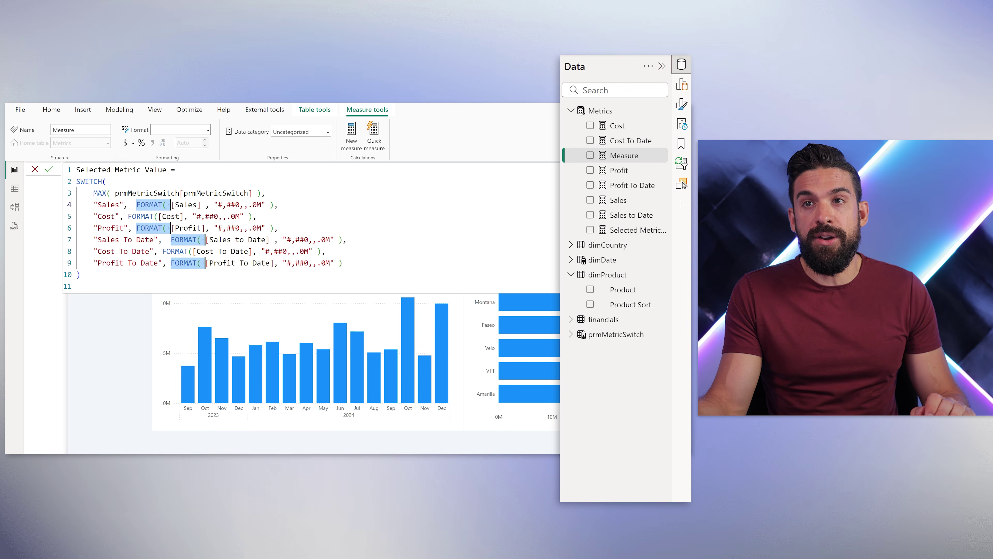
pyautogui.click(174, 206)
pyautogui.moveTo(165, 206); pyautogui.dragTo(154, 205)
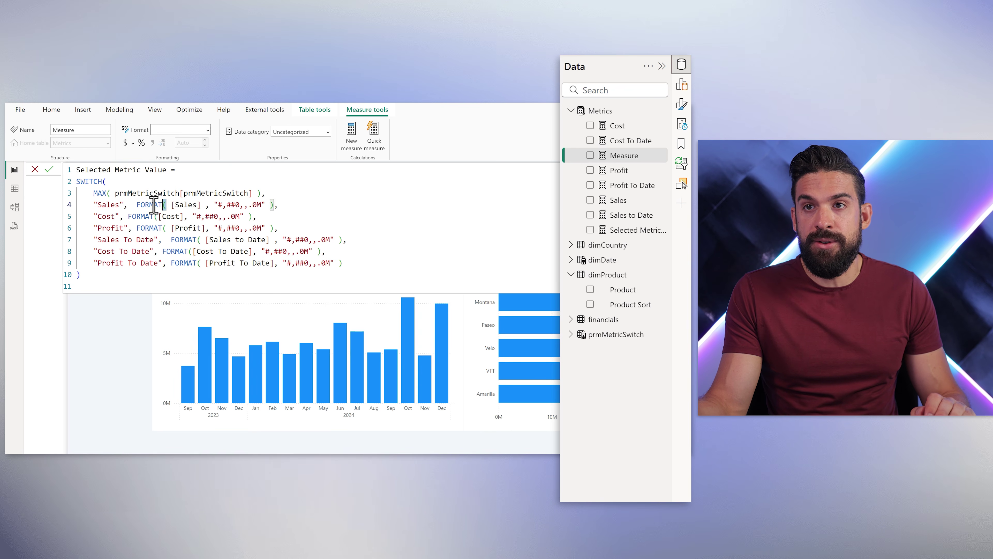
pyautogui.hotkey('ctrl', 'shift', 'l')
pyautogui.press('BackSpace')
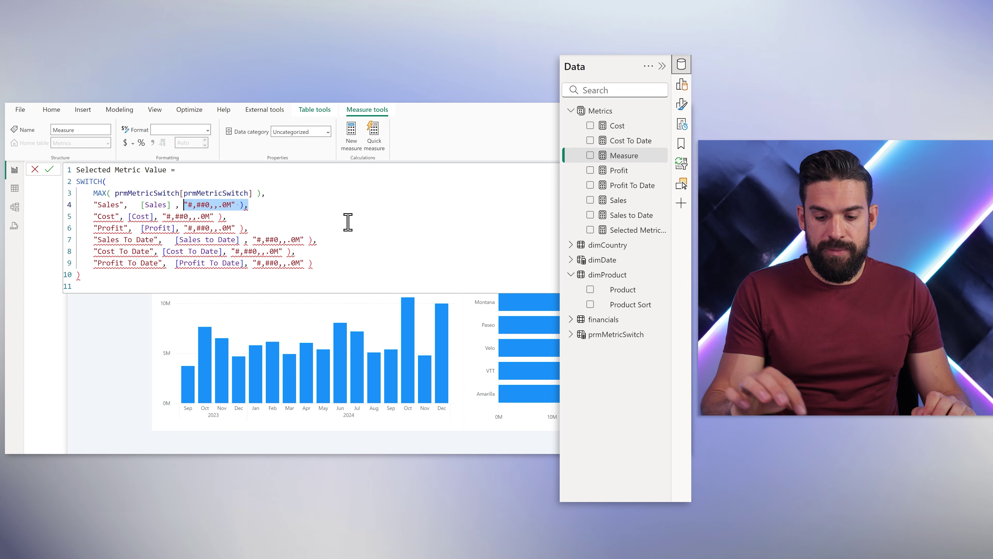
# - Delete the "#,##0,,.0M" format strings, their closing parentheses and the extra space before [Sales], and commit the Selected Metric Value measure
pyautogui.hotkey('ctrl', 'shift', 'l')
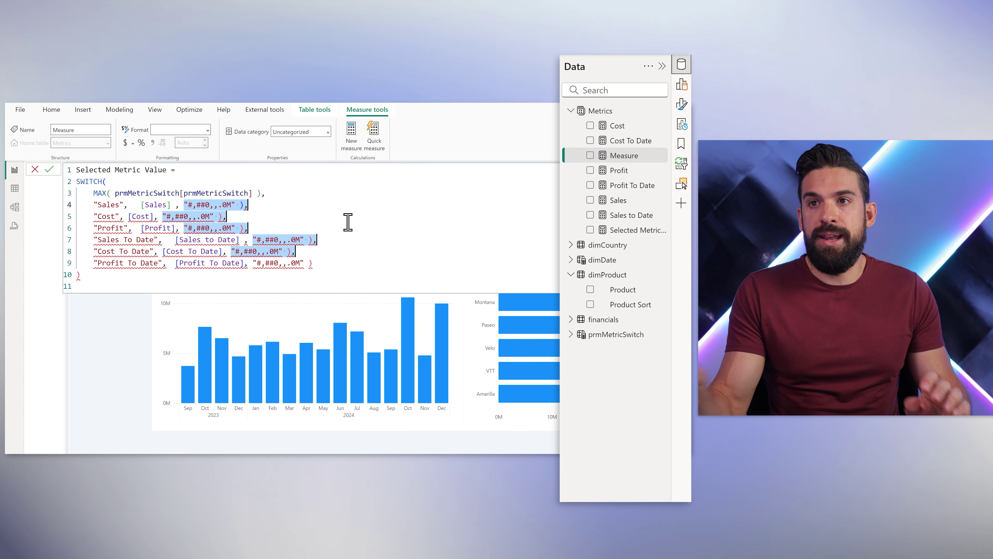
pyautogui.press('BackSpace')
pyautogui.click(305, 262)
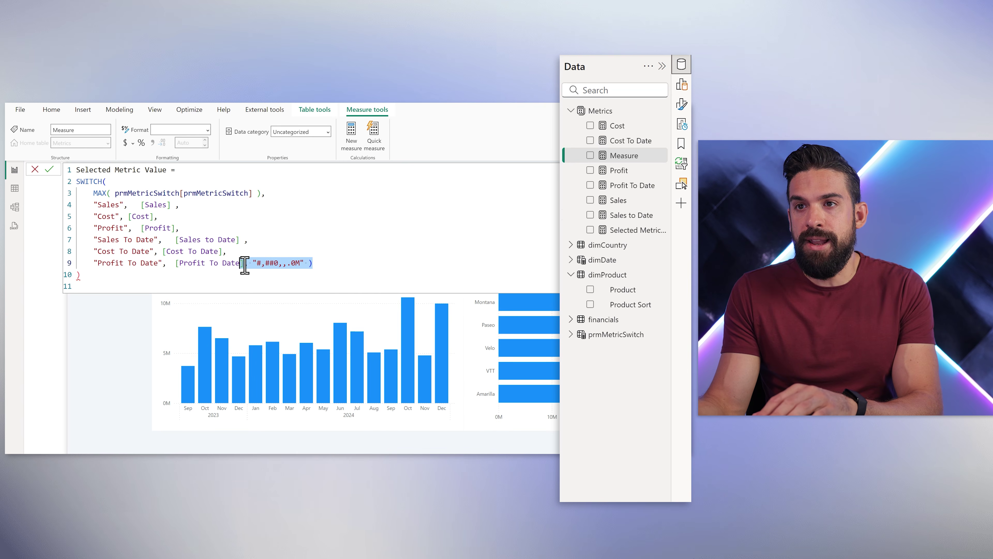
pyautogui.press('BackSpace')
pyautogui.click(140, 204)
pyautogui.press('BackSpace')
pyautogui.click(188, 287)
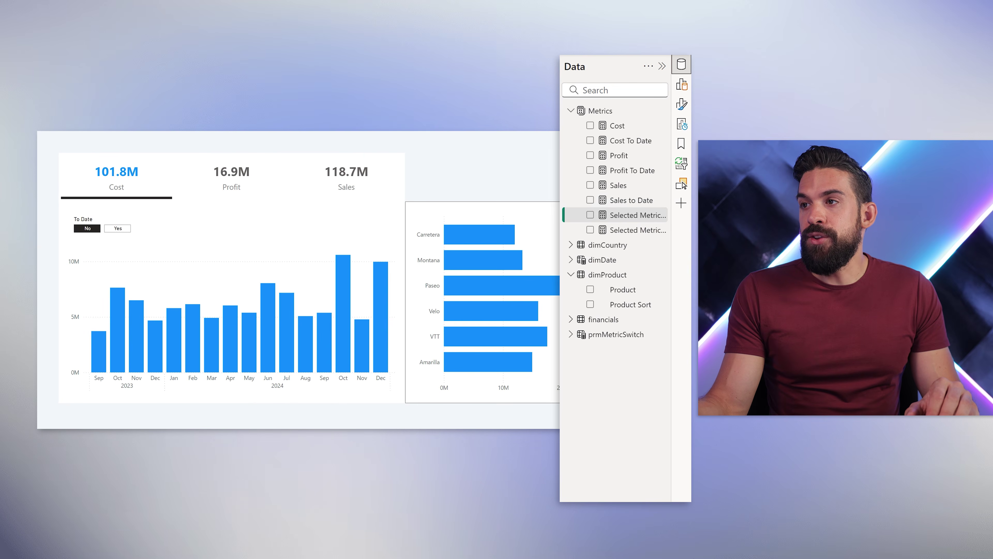
# - Add the Selected Metric Value measure to the product bar chart's tooltips and check the tooltip on the Carretera bar
pyautogui.click(547, 240)
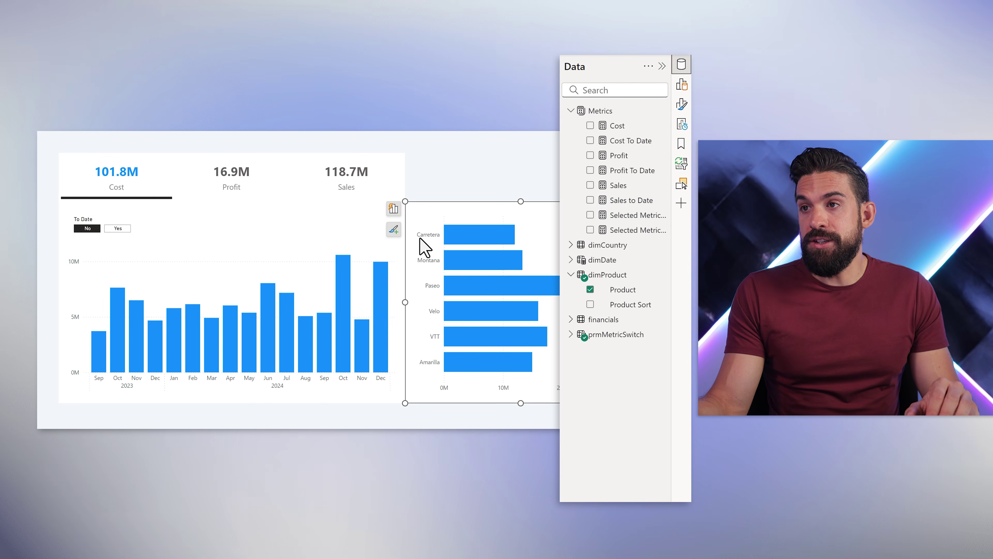
pyautogui.moveTo(634, 220); pyautogui.dragTo(337, 435)
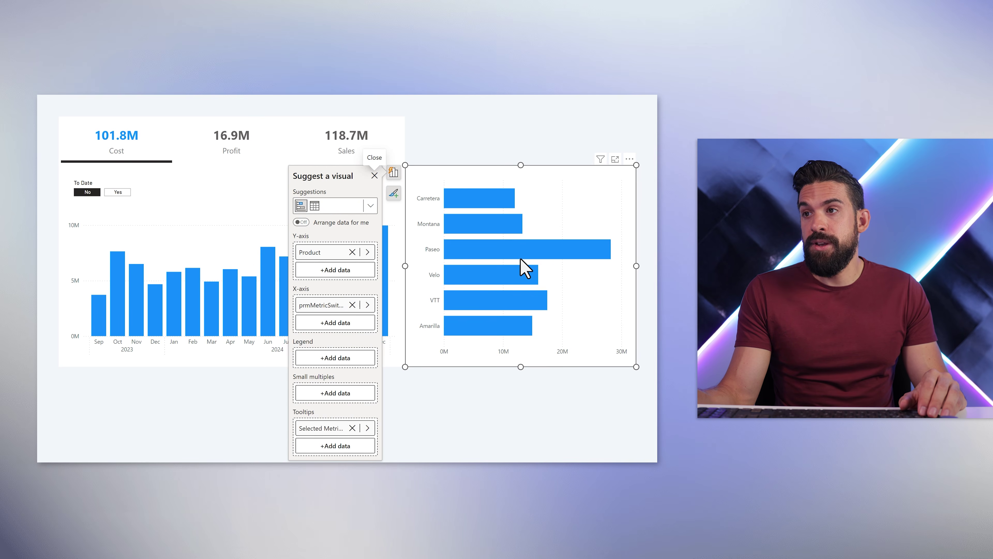
pyautogui.moveTo(492, 200)
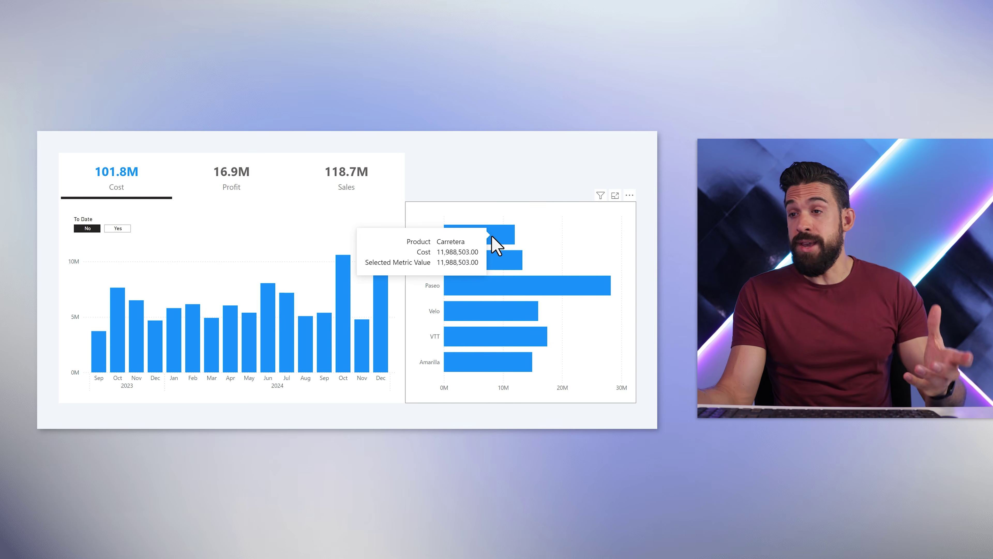